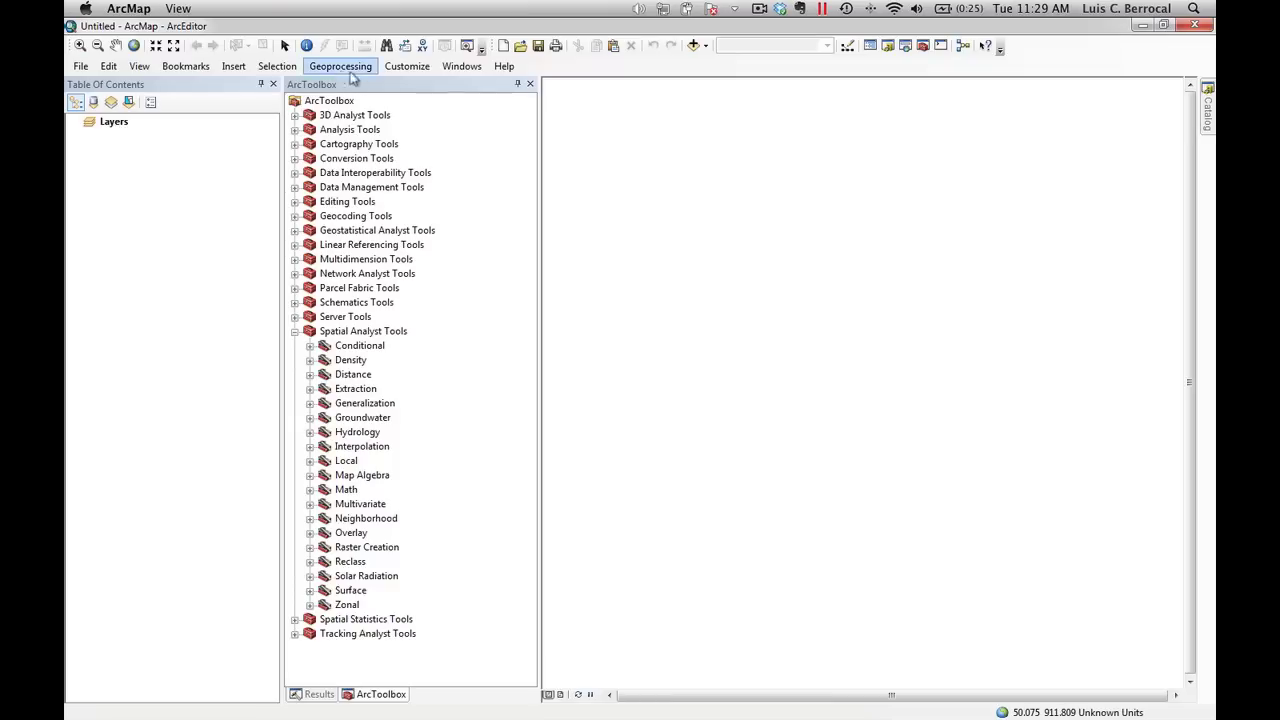
- Open the map document least_cost_path_tutorial from the San_Felix folder
{"action": "left_click", "coordinate": [82, 66]}
{"action": "left_click", "coordinate": [126, 102]}
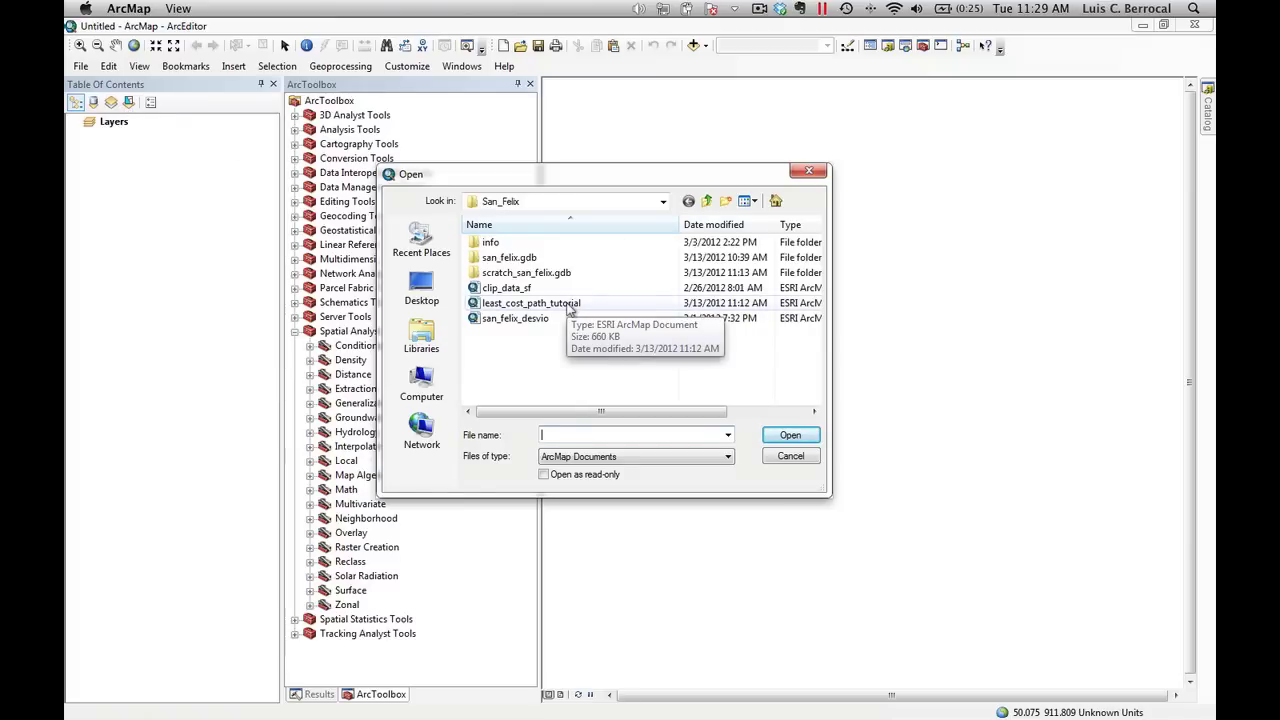
{"action": "left_click", "coordinate": [568, 306]}
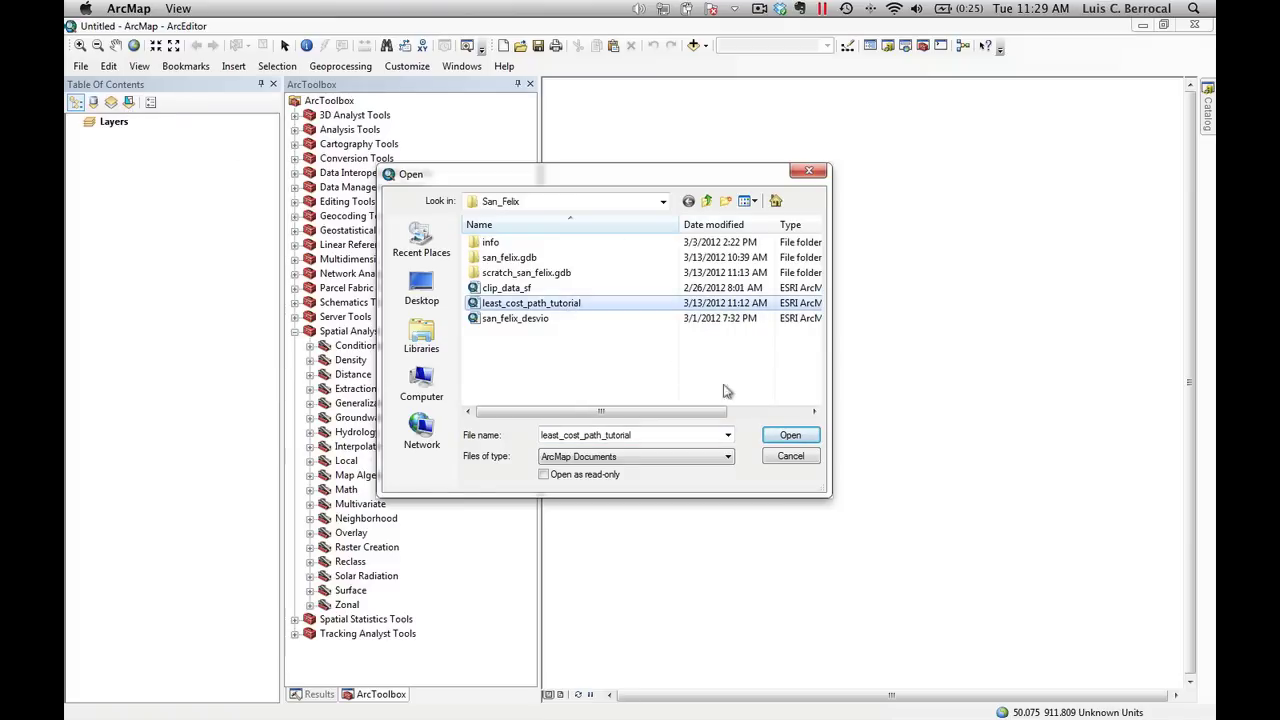
{"action": "left_click", "coordinate": [790, 436]}
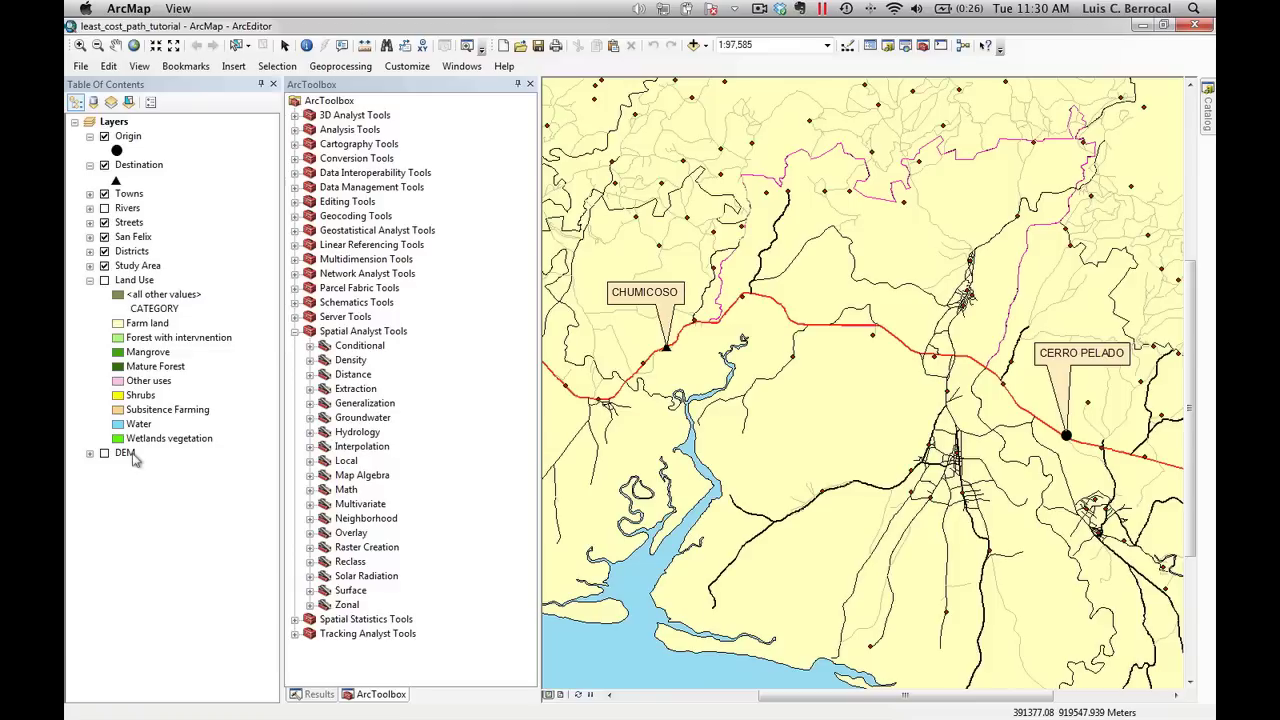
- Create a toolbox named _Least_Cost_Path in the San_Felix folder and add it to ArcToolbox
{"action": "left_click", "coordinate": [344, 102]}
{"action": "right_click", "coordinate": [293, 58]}
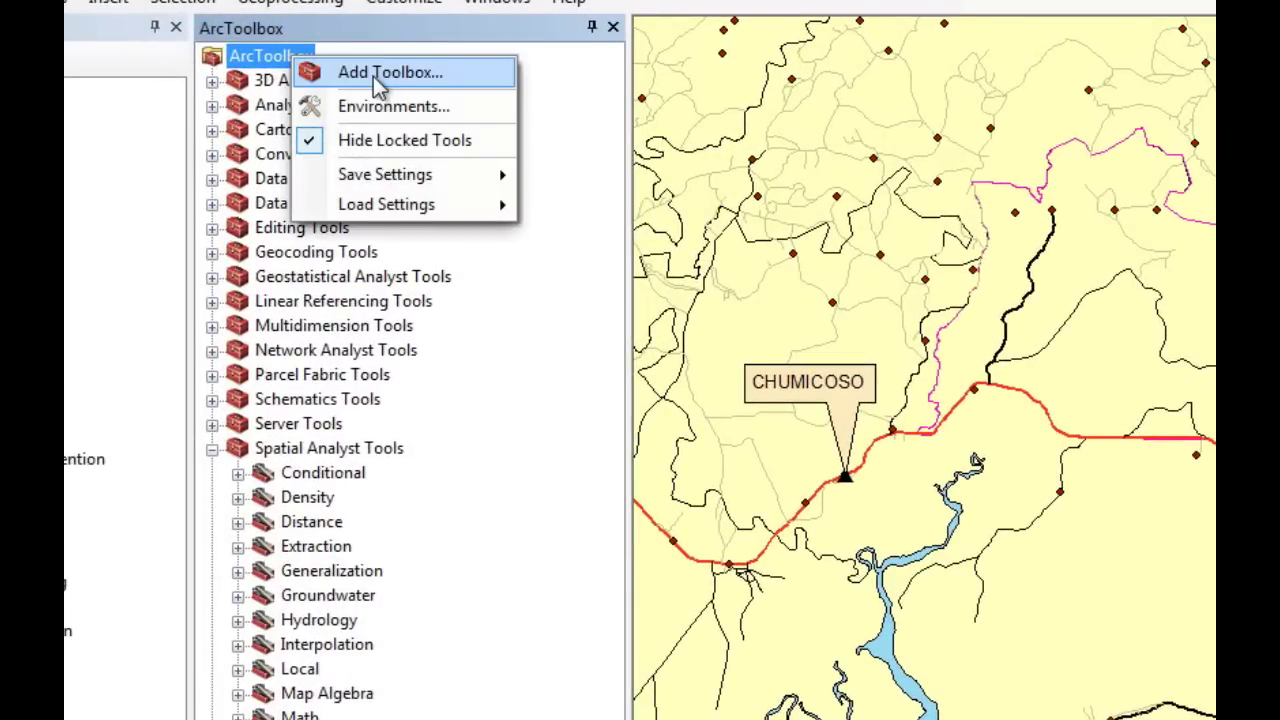
{"action": "left_click", "coordinate": [373, 76]}
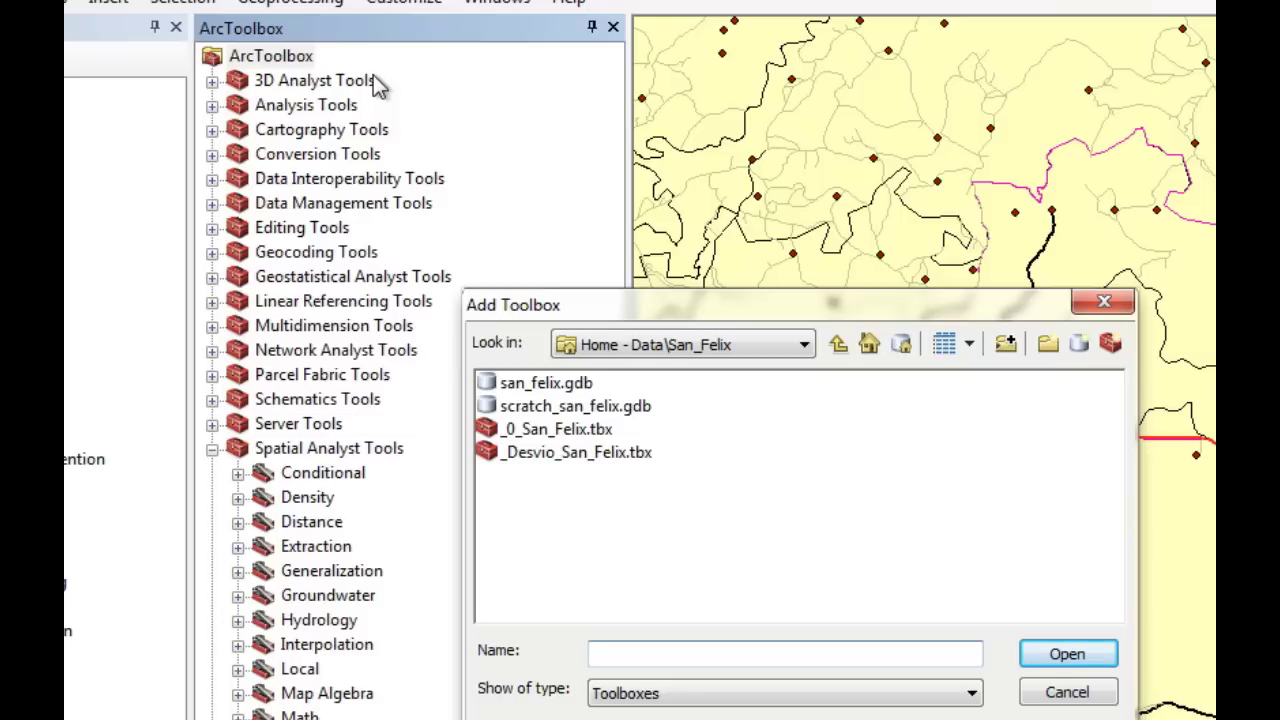
{"action": "left_click", "coordinate": [1112, 346]}
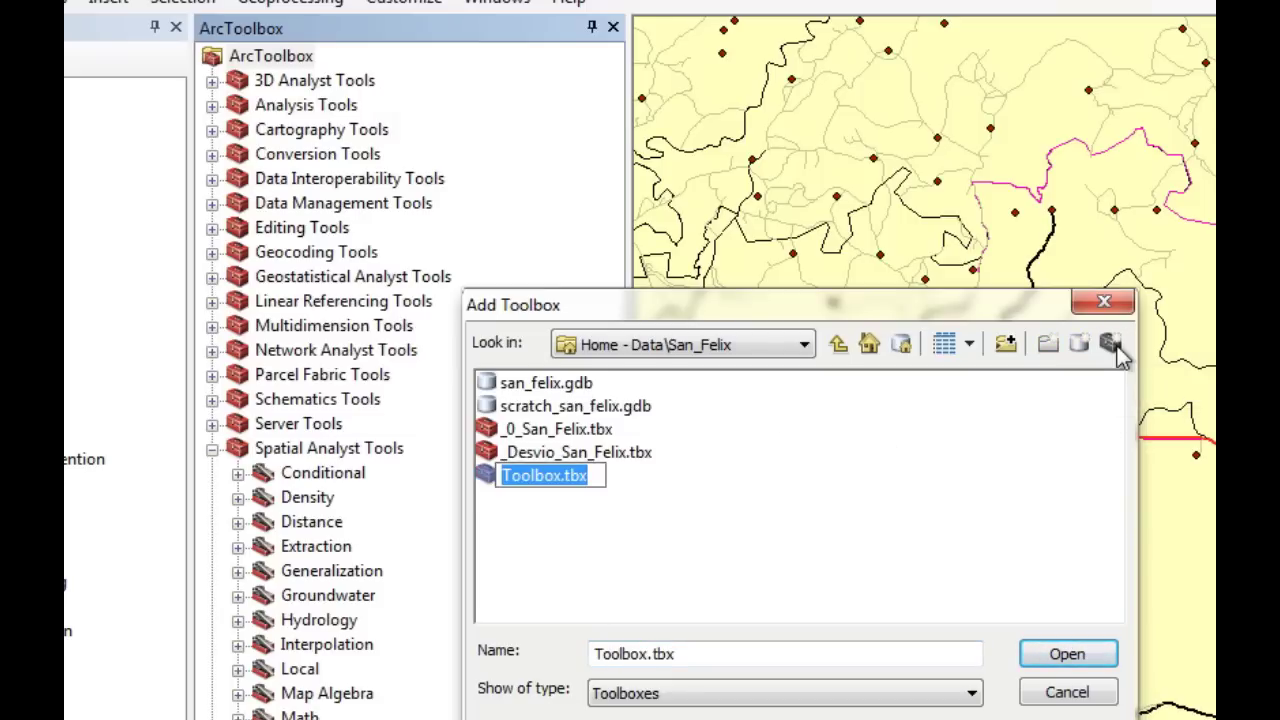
{"action": "type", "text": "_L"}
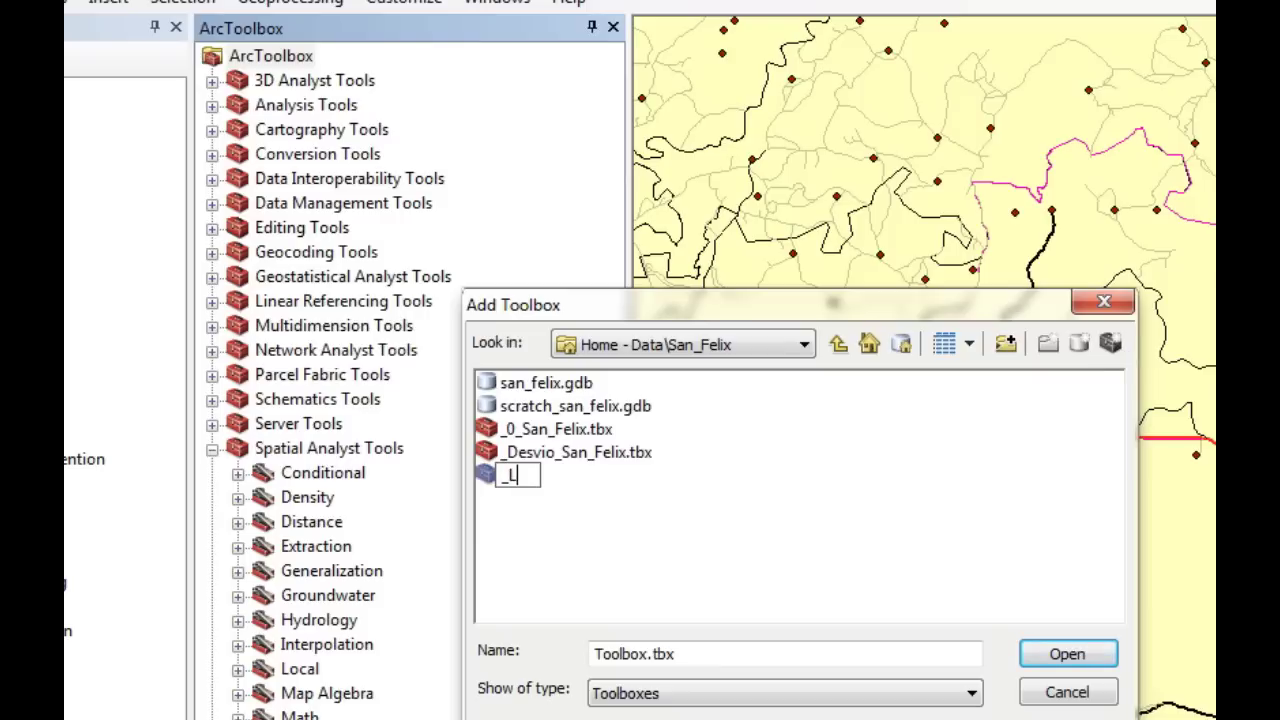
{"action": "type", "text": "east_Cost_Path"}
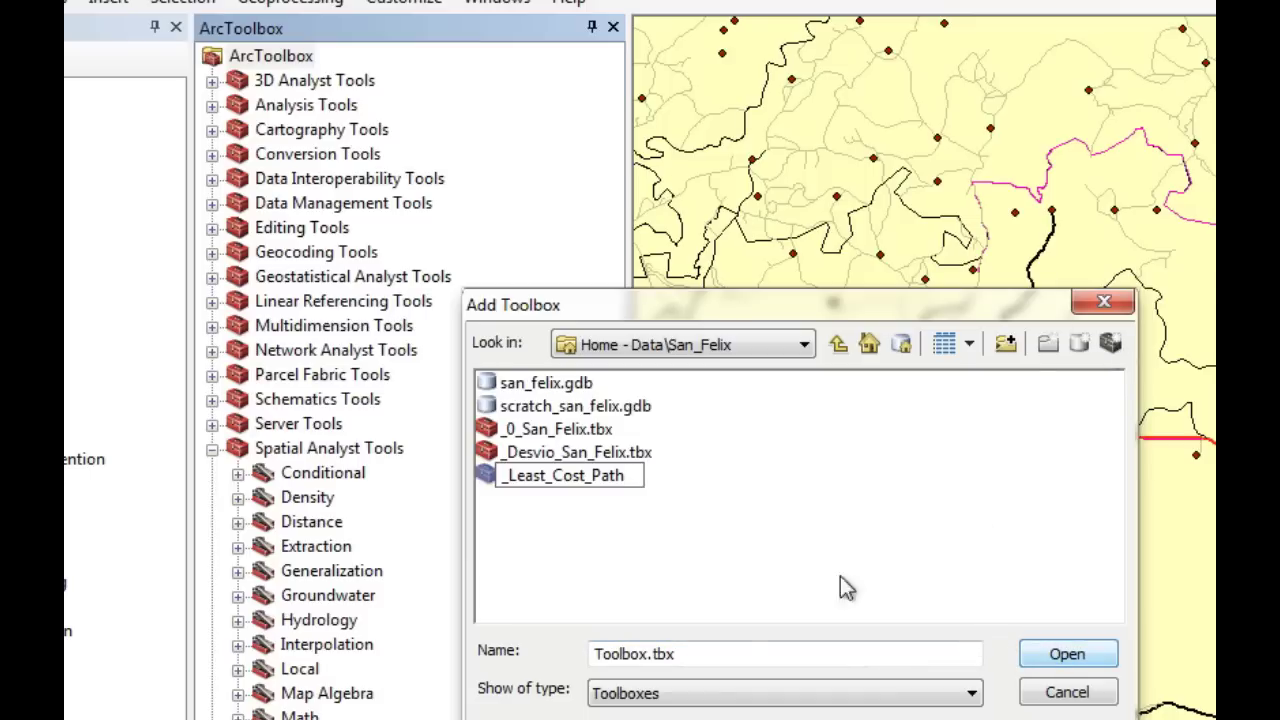
{"action": "left_click", "coordinate": [610, 488]}
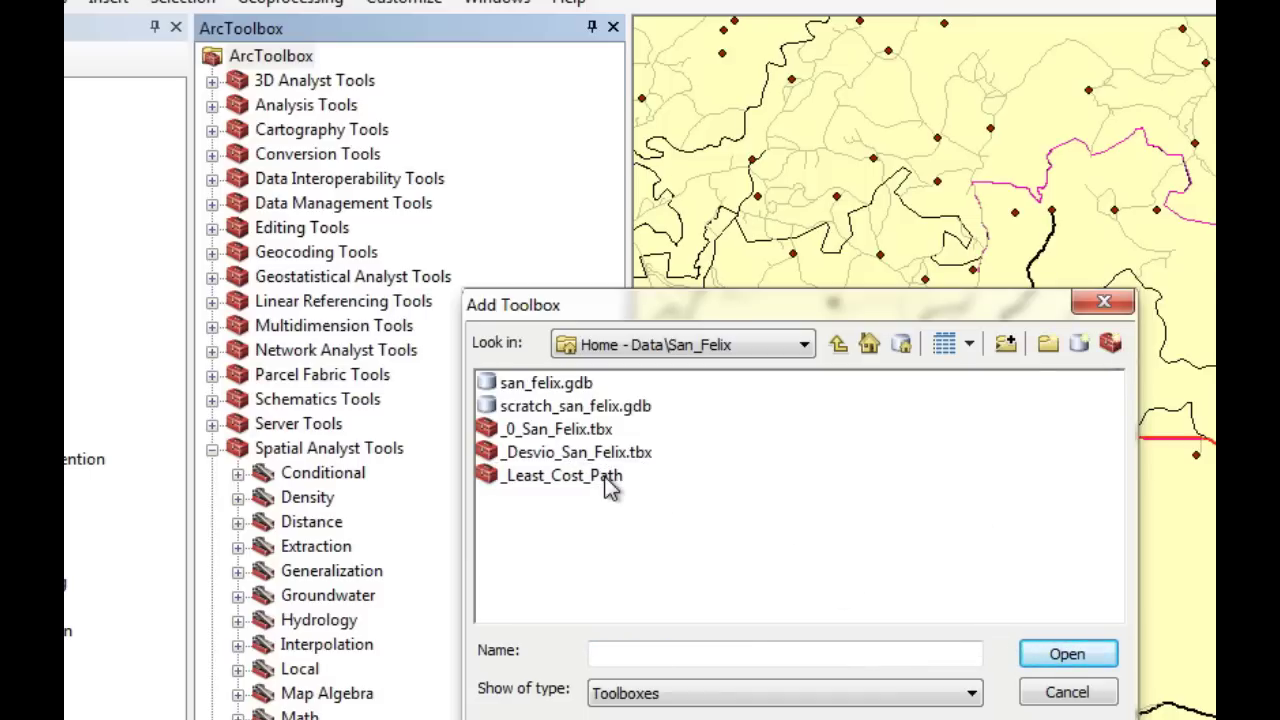
{"action": "left_click", "coordinate": [610, 480]}
{"action": "left_click", "coordinate": [1066, 654]}
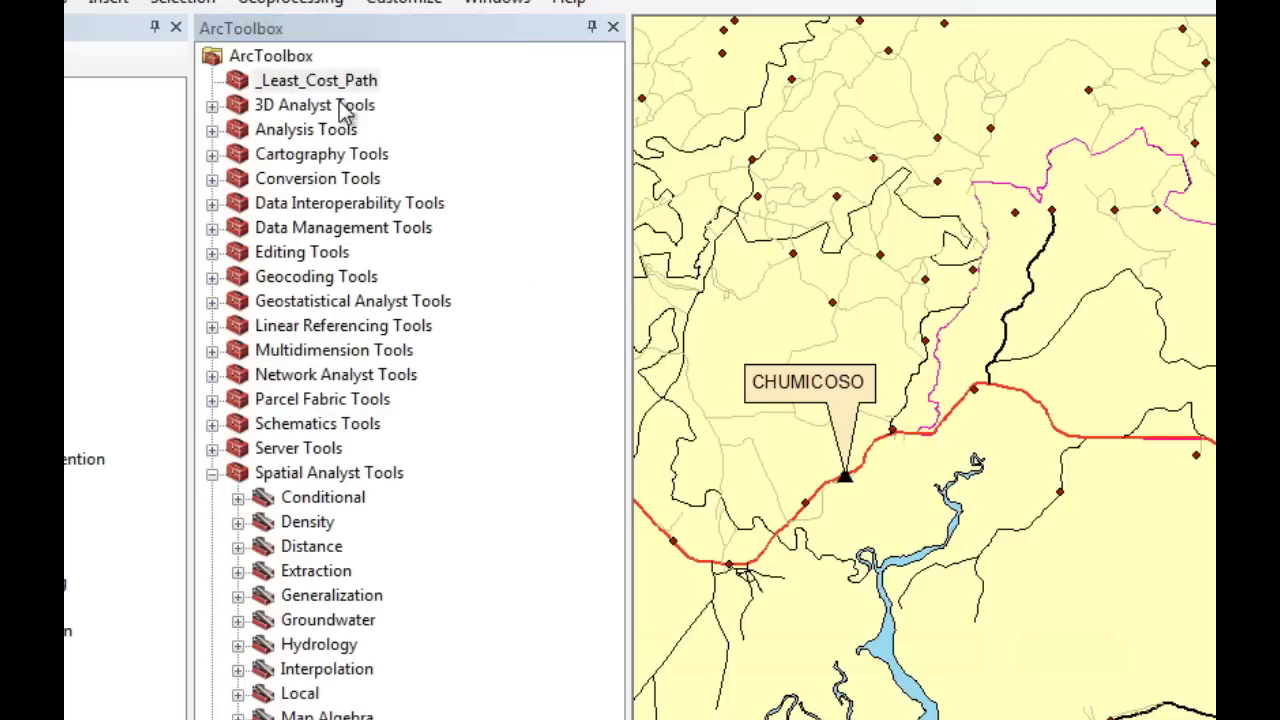
- Create a new model inside the _Least_Cost_Path toolbox
{"action": "right_click", "coordinate": [347, 84]}
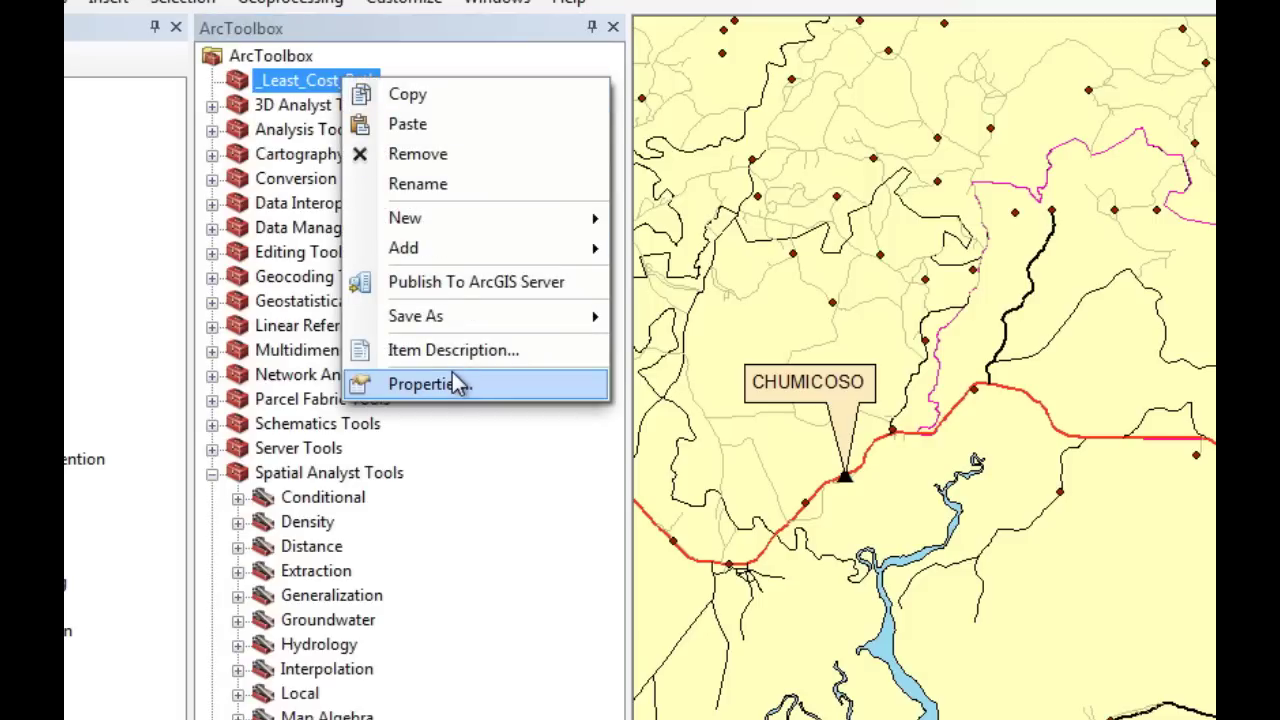
{"action": "mouse_move", "coordinate": [443, 250]}
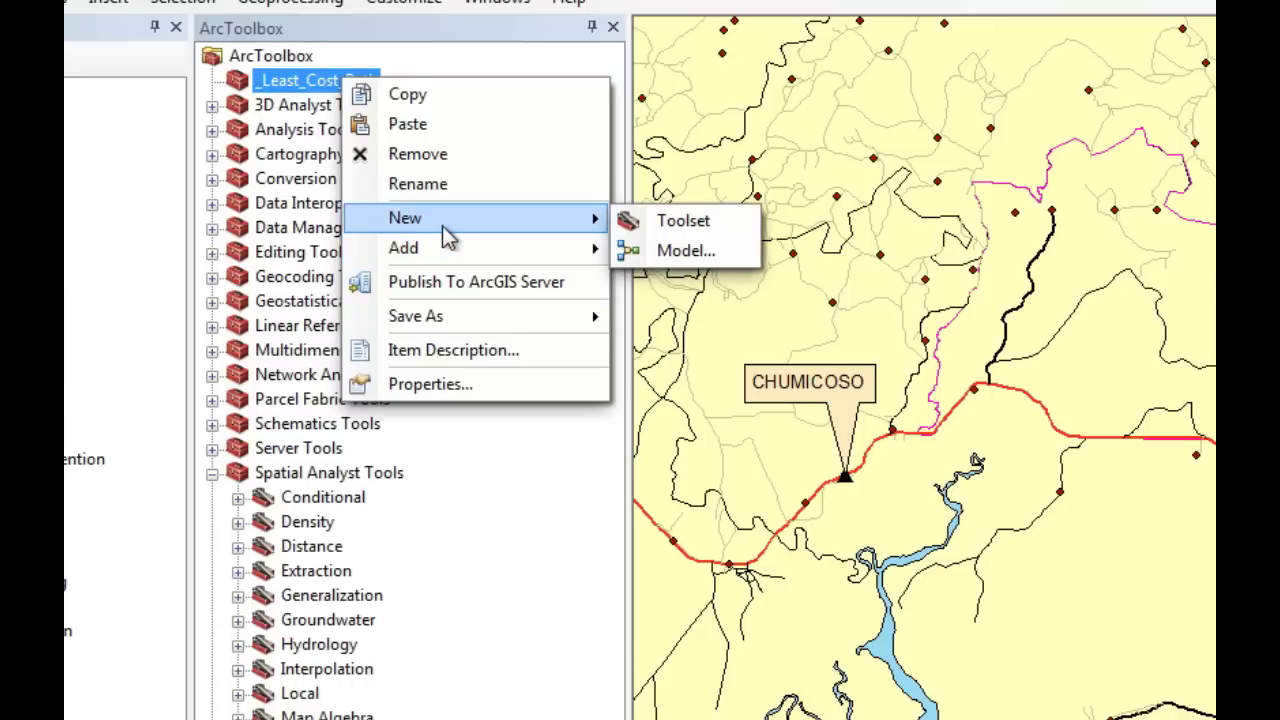
{"action": "left_click", "coordinate": [660, 252]}
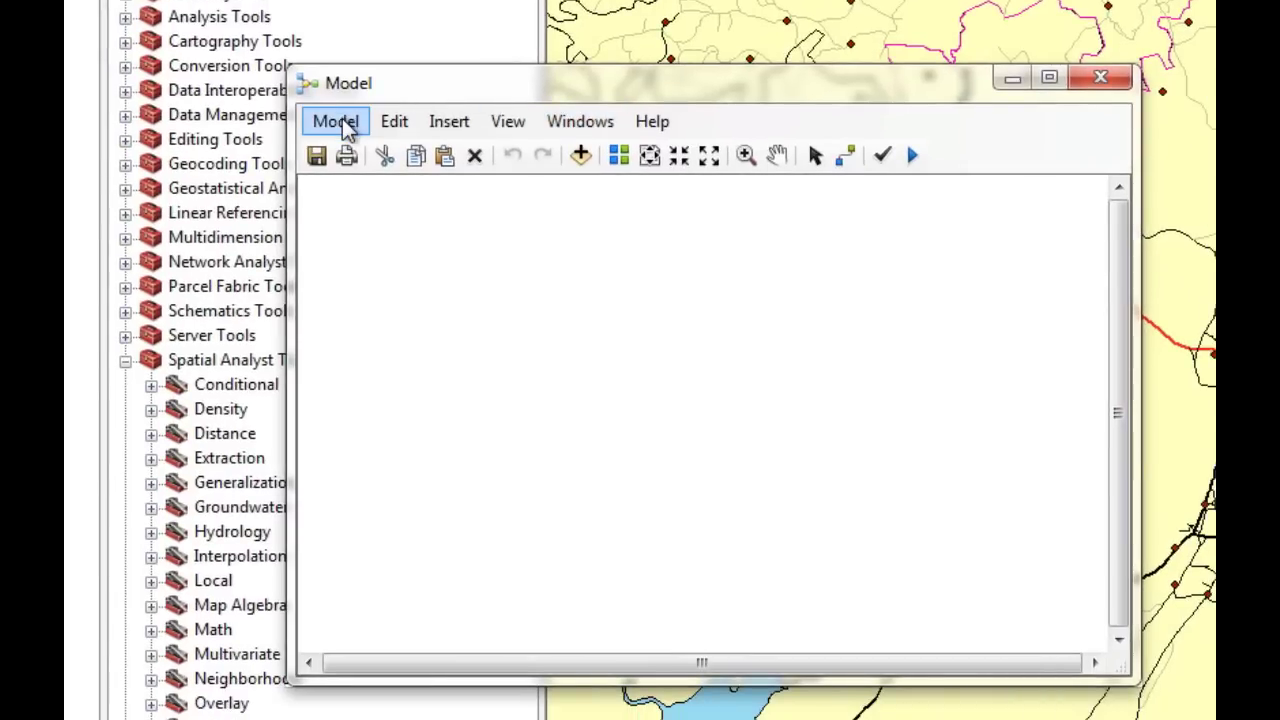
- In the model properties, set the name to LeastCostPathRoute and the label to Least Cost Path Route
{"action": "left_click", "coordinate": [340, 124]}
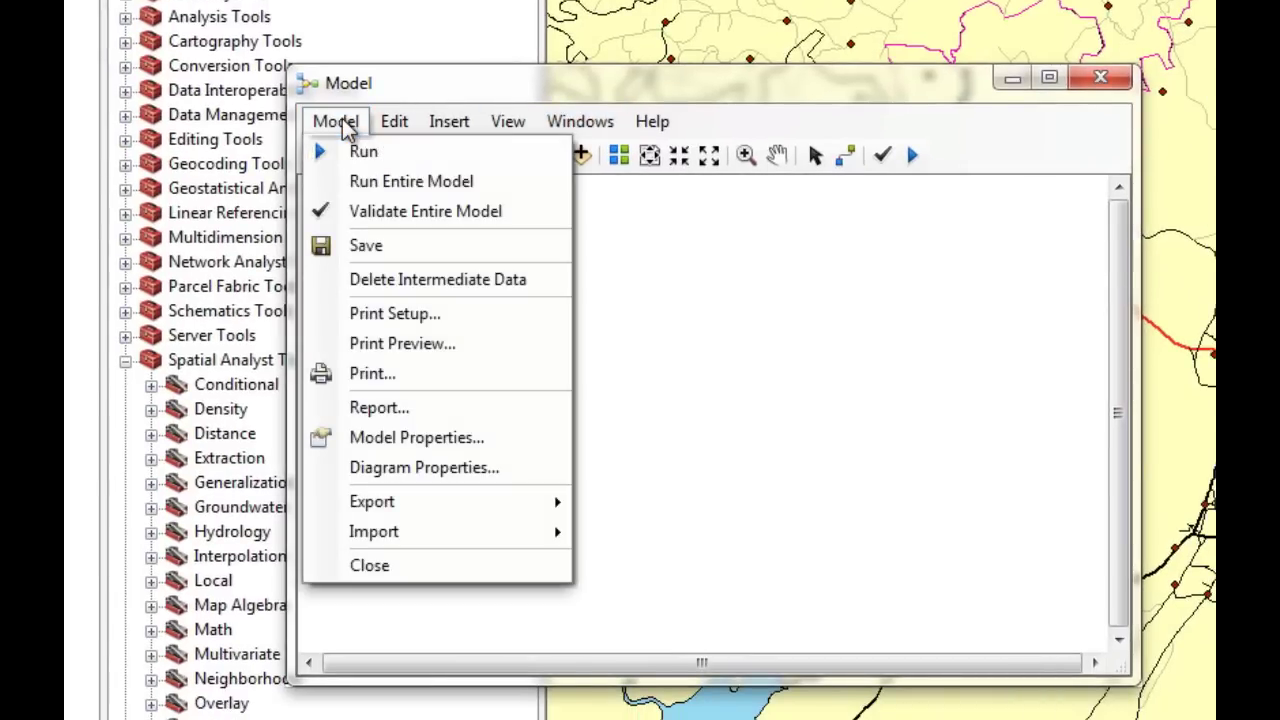
{"action": "left_click", "coordinate": [424, 437]}
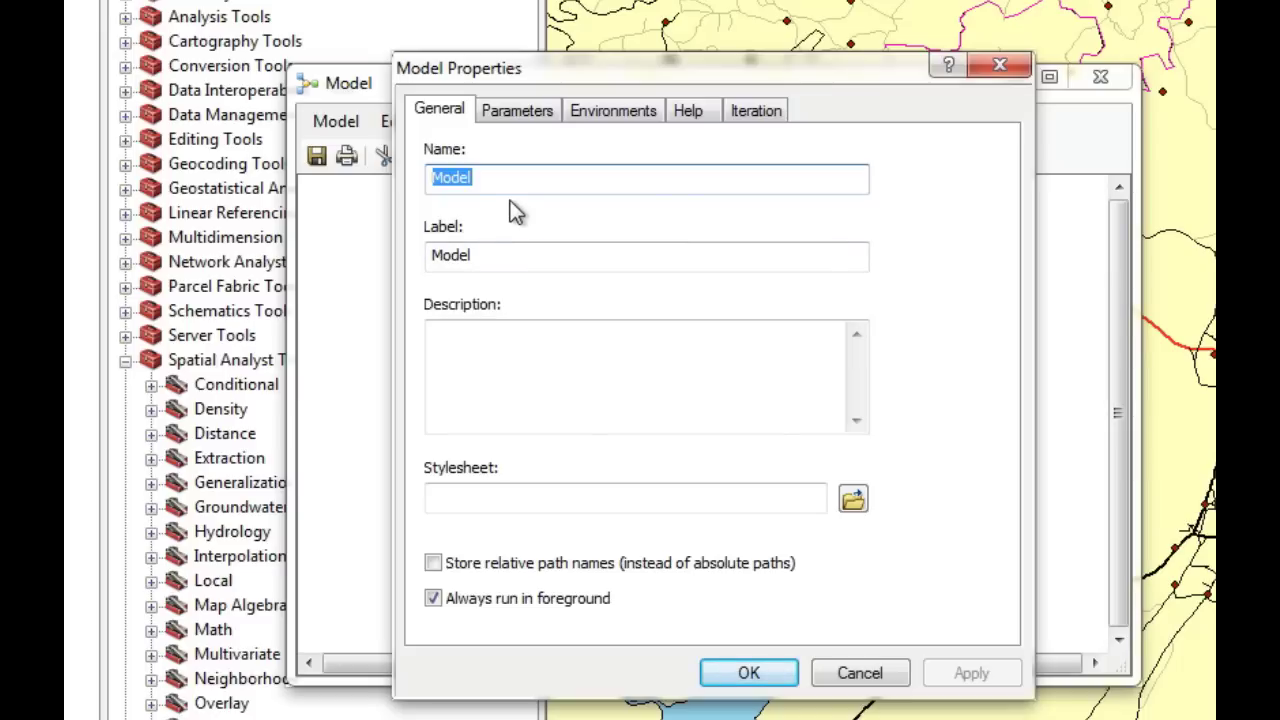
{"action": "type", "text": "L"}
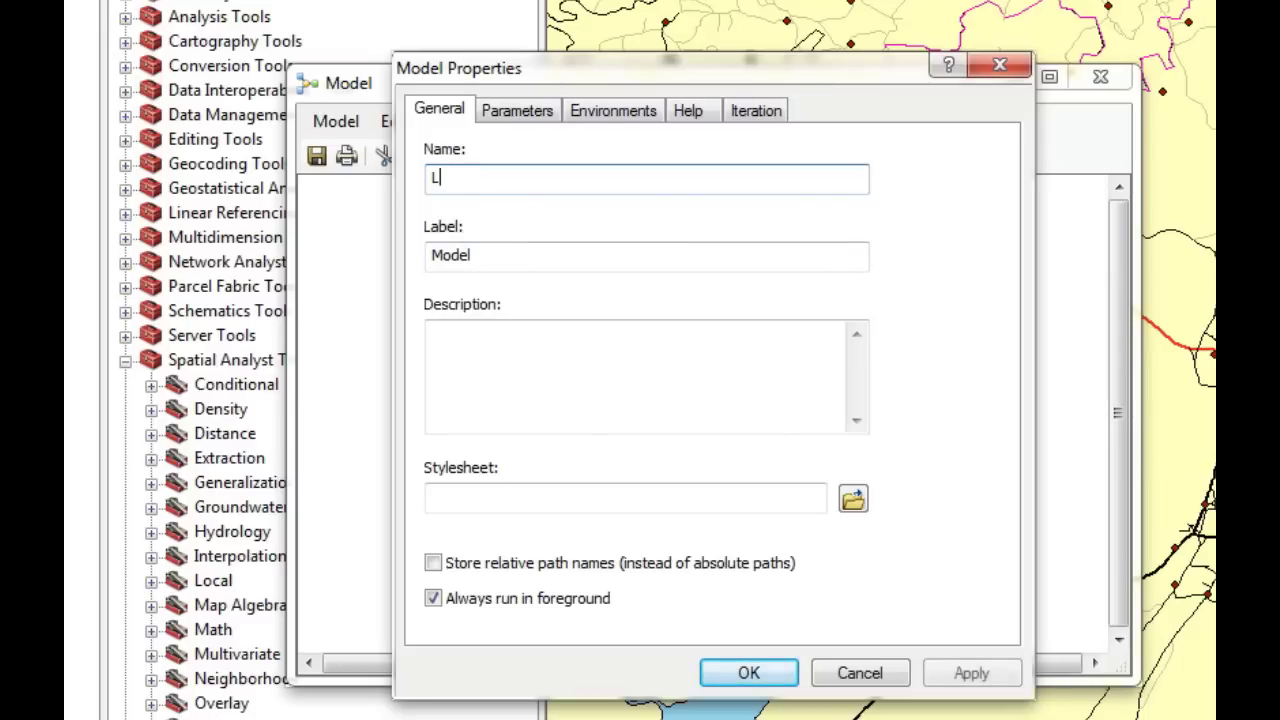
{"action": "type", "text": "eastCostPat"}
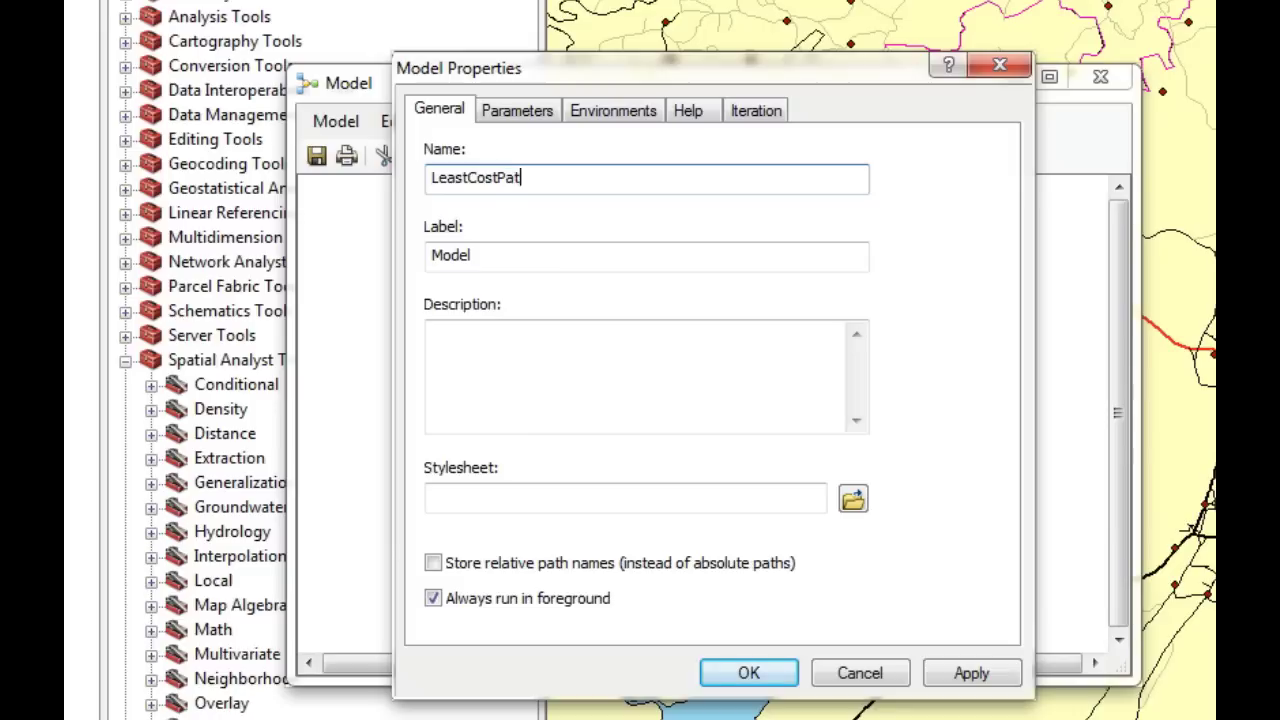
{"action": "type", "text": "hRoute"}
{"action": "left_click_drag", "start_coordinate": [476, 257], "coordinate": [392, 240]}
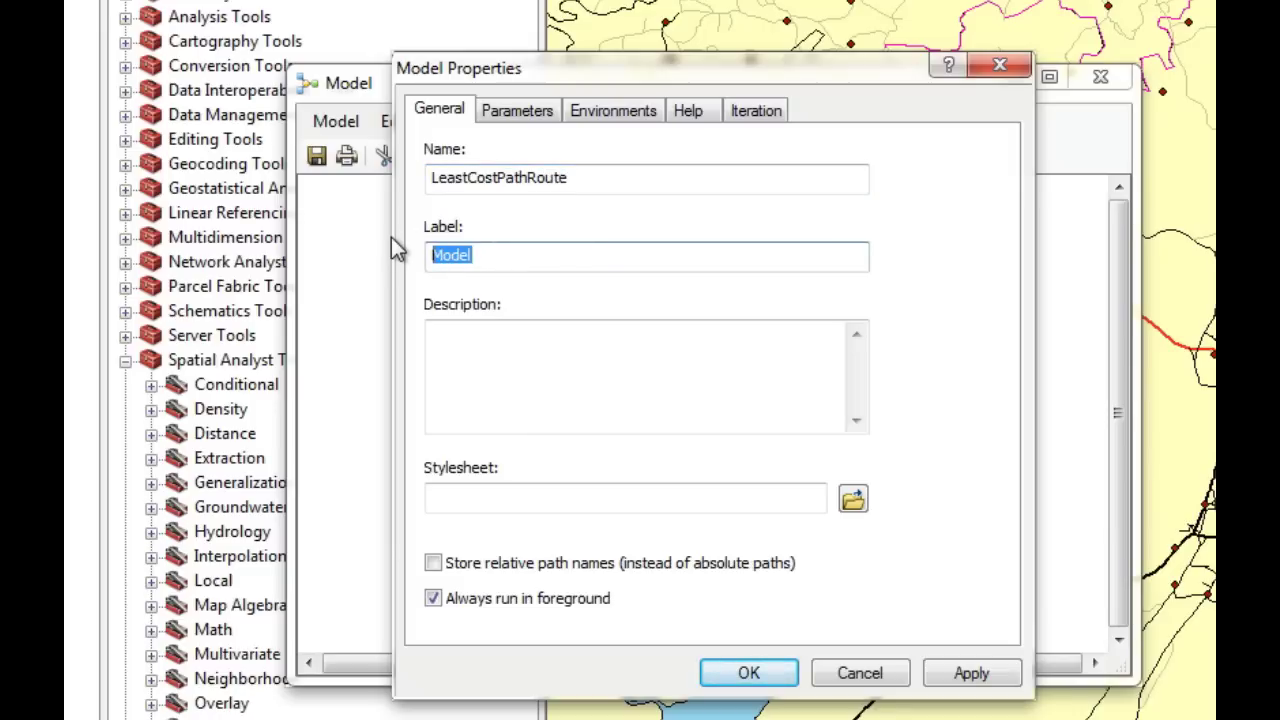
{"action": "type", "text": "Least Co"}
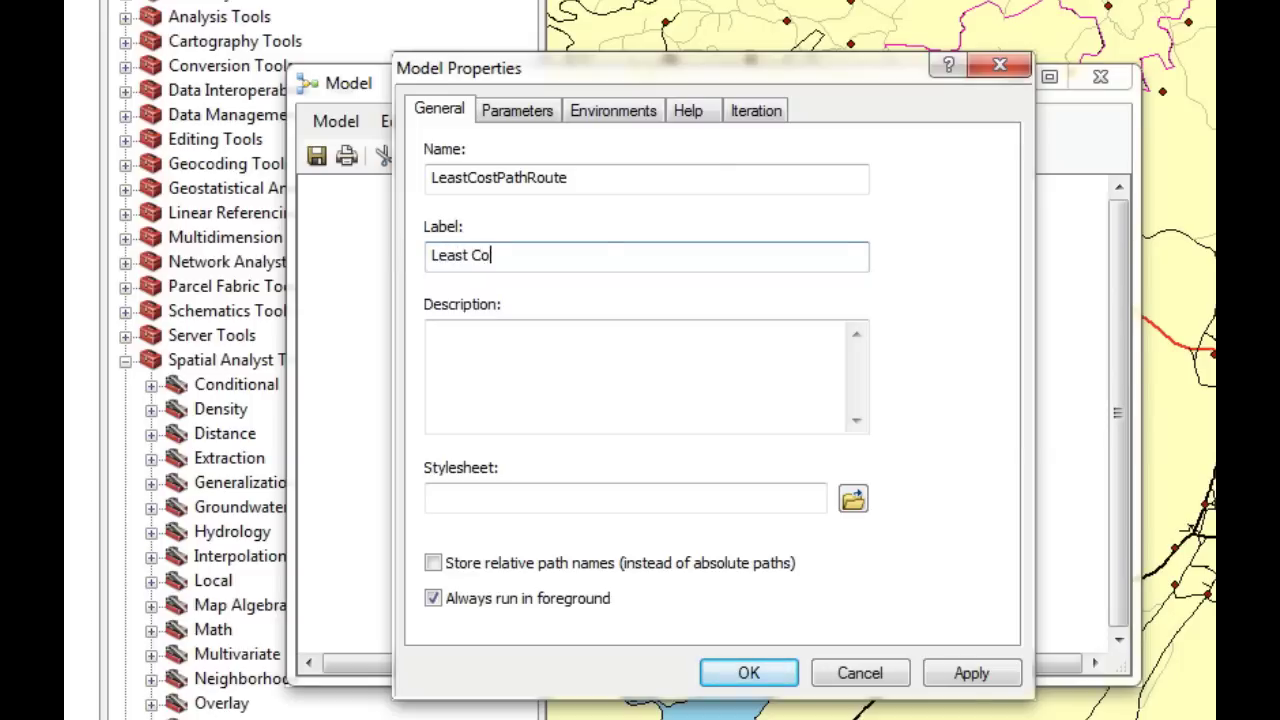
{"action": "type", "text": "st at"}
{"action": "type", "text": "Pt"}
{"action": "type", "text": "th Ro"}
{"action": "type", "text": "ute"}
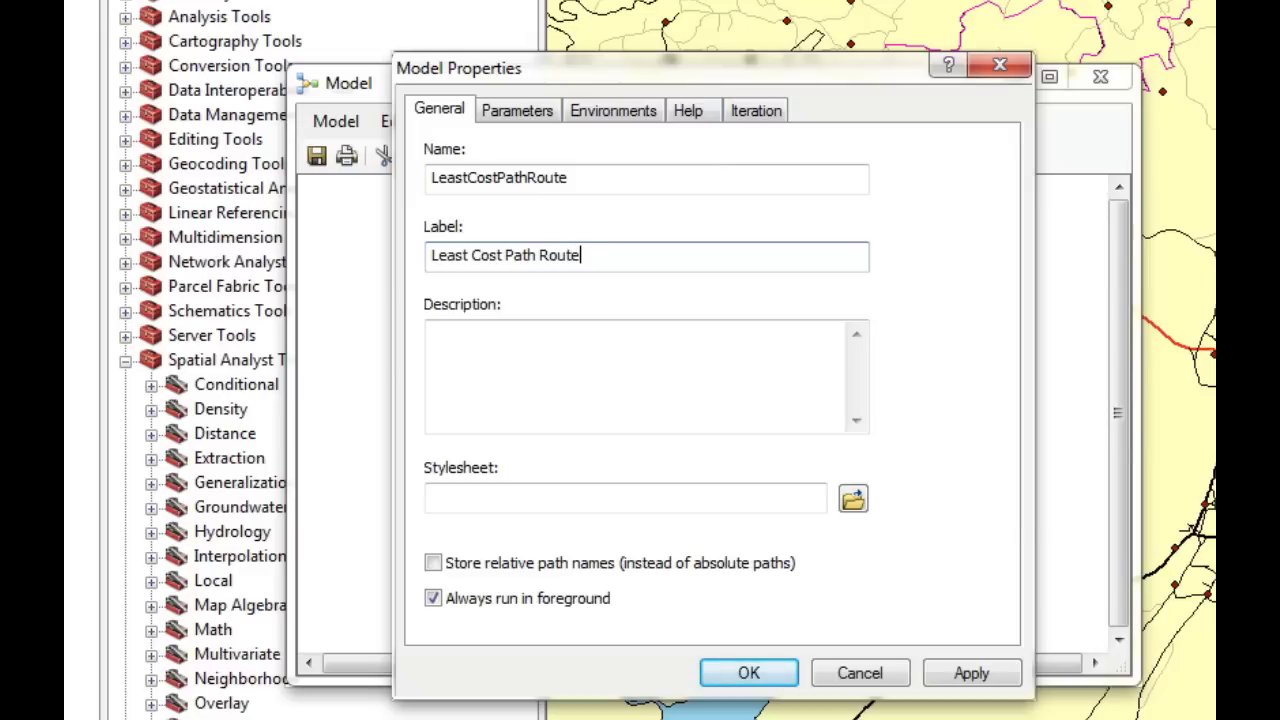
- Choose to override the Workspace, Processing Extent and Raster Analysis environment settings for the model
{"action": "left_click", "coordinate": [628, 112]}
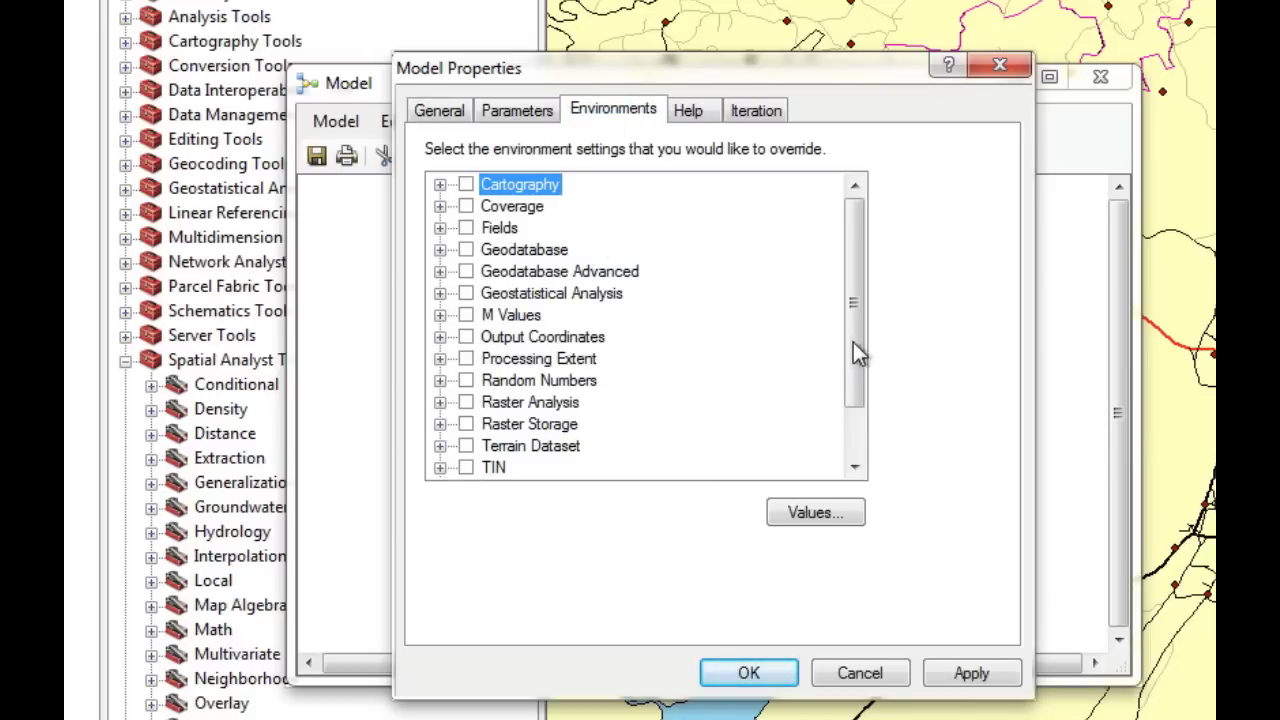
{"action": "scroll", "coordinate": [850, 360], "scroll_direction": "down", "scroll_amount": 3}
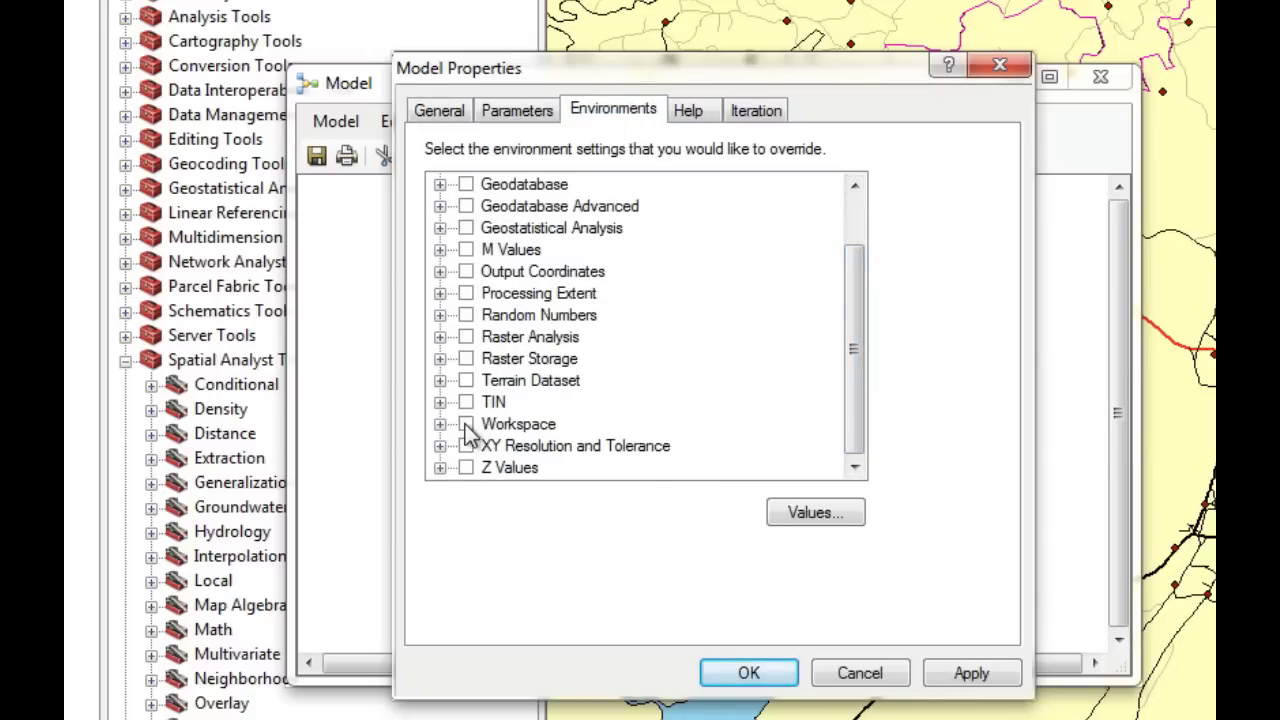
{"action": "left_click", "coordinate": [466, 425]}
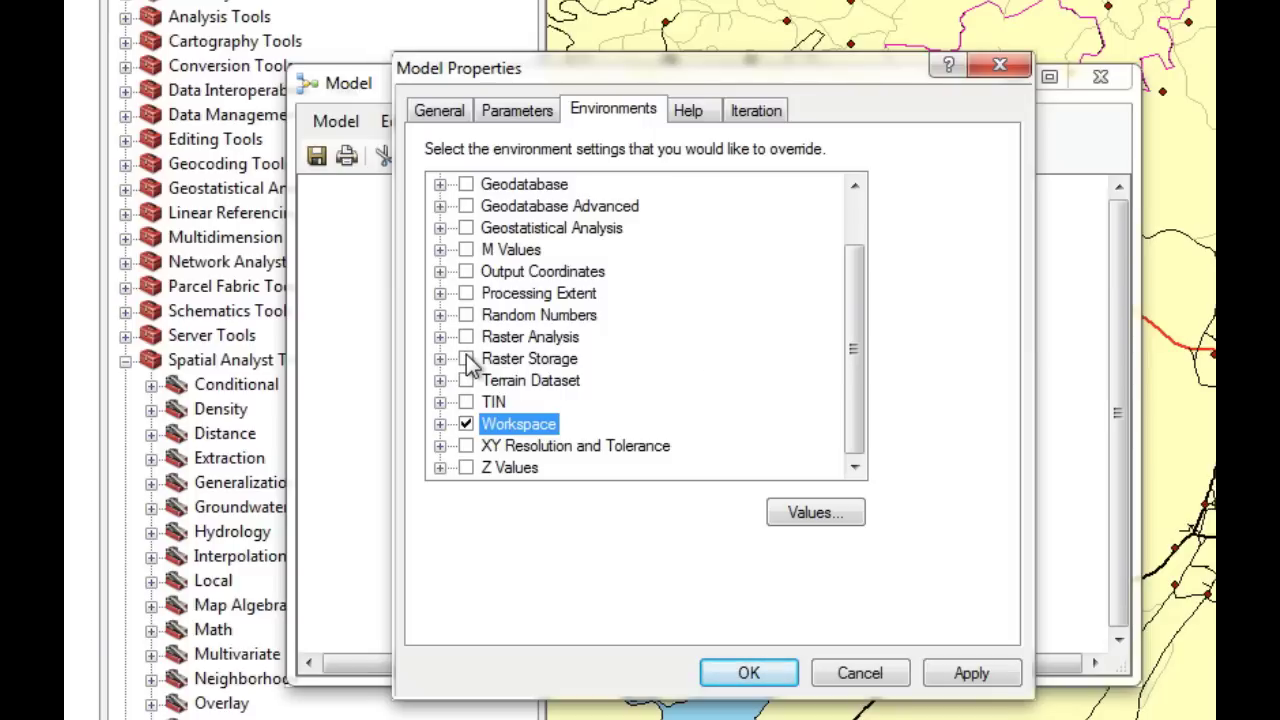
{"action": "left_click", "coordinate": [466, 294]}
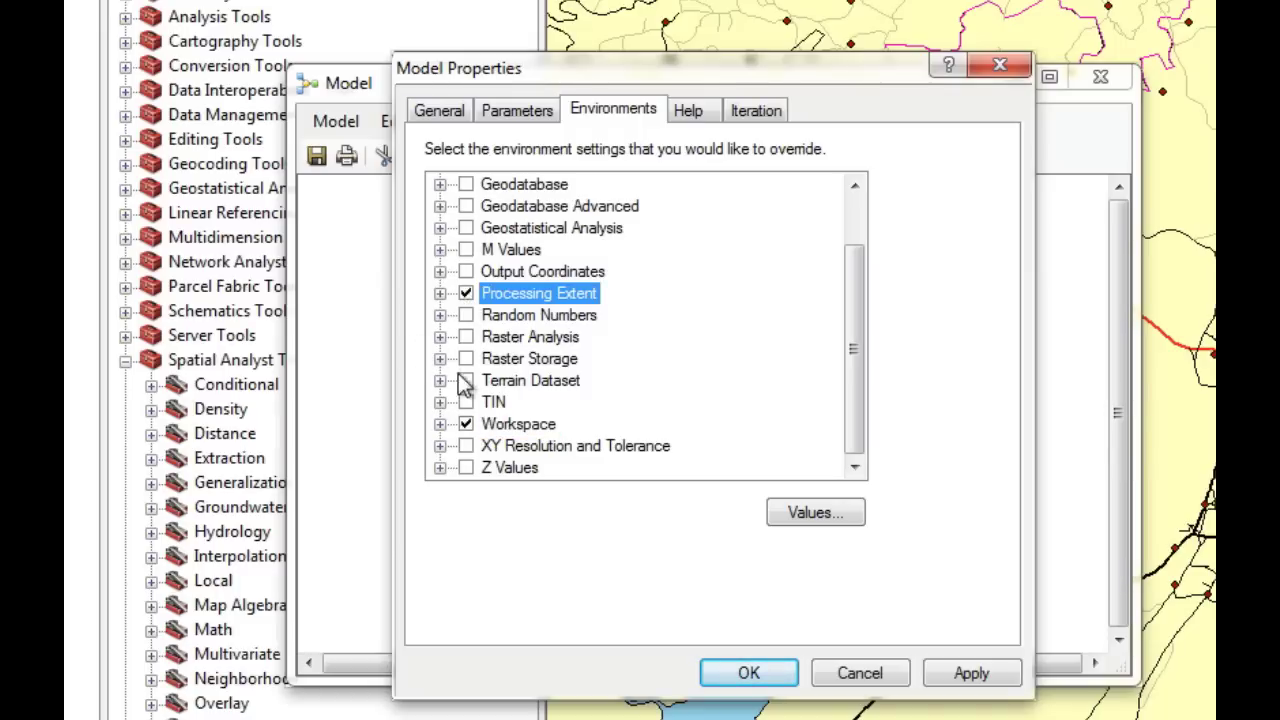
{"action": "left_click", "coordinate": [466, 337]}
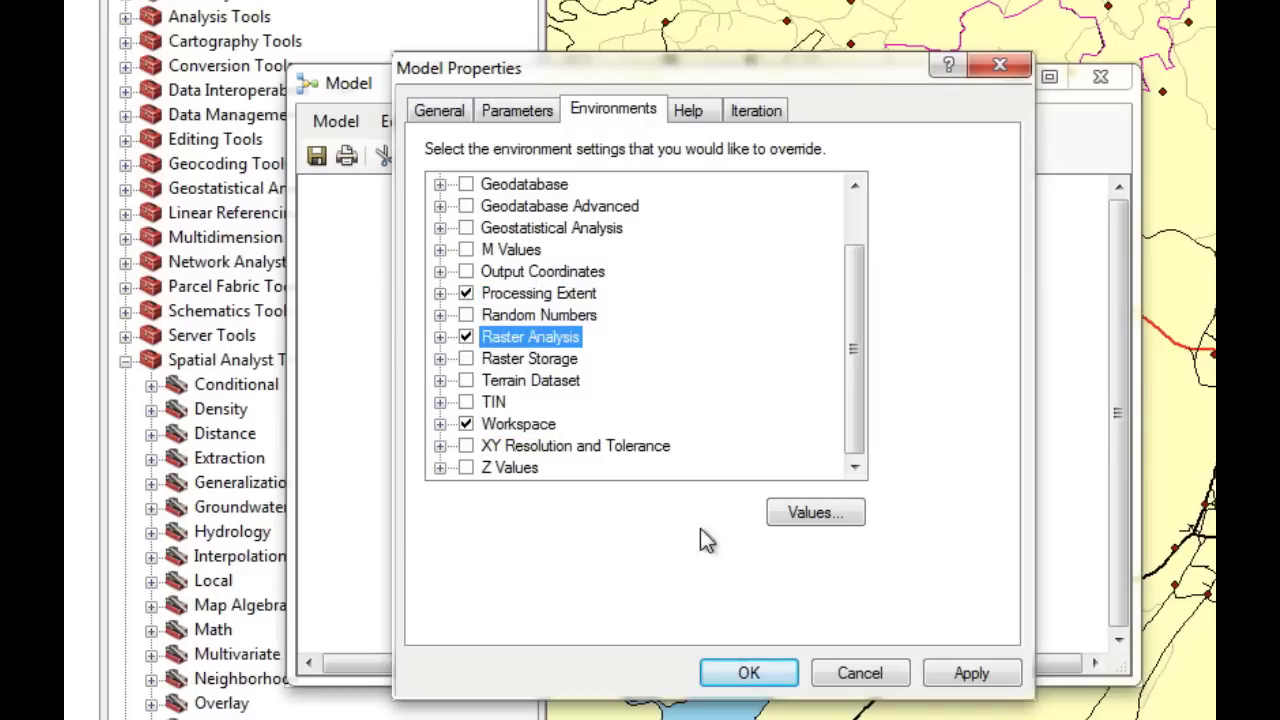
- Review the model's environment values for the workspaces, the processing extent with its snap raster, and the raster analysis cell size
{"action": "left_click", "coordinate": [822, 515]}
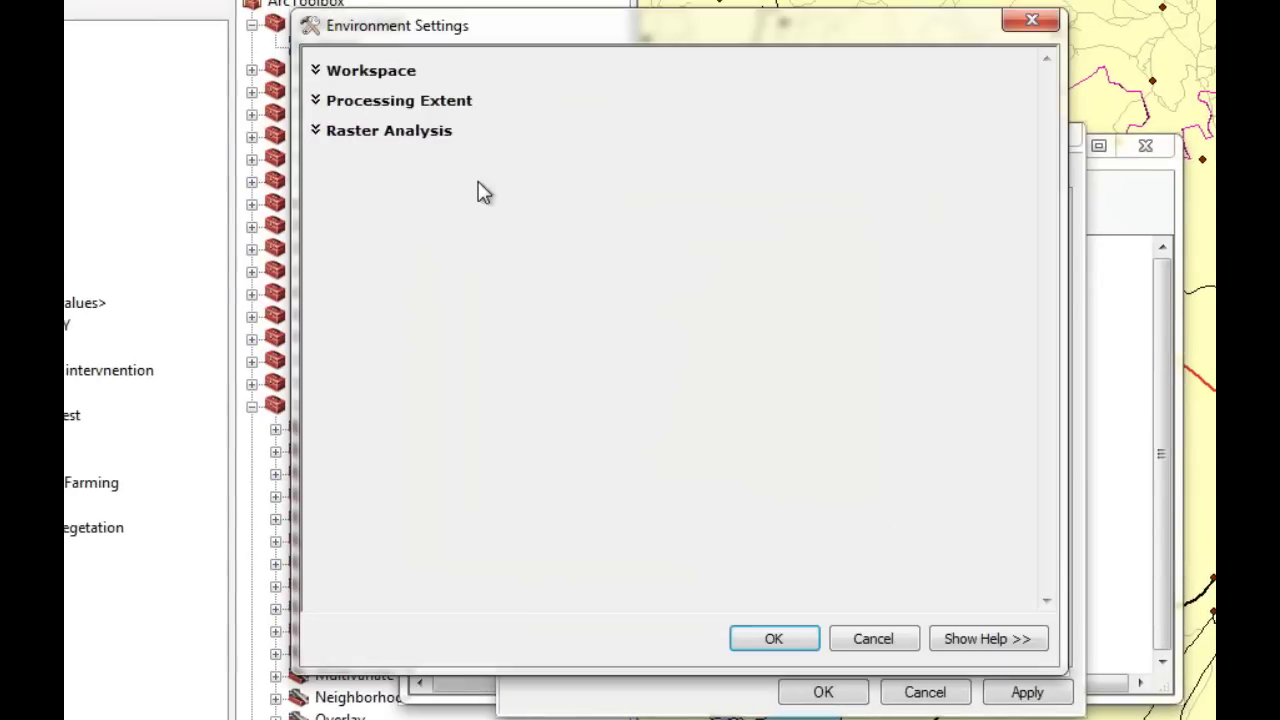
{"action": "left_click", "coordinate": [391, 76]}
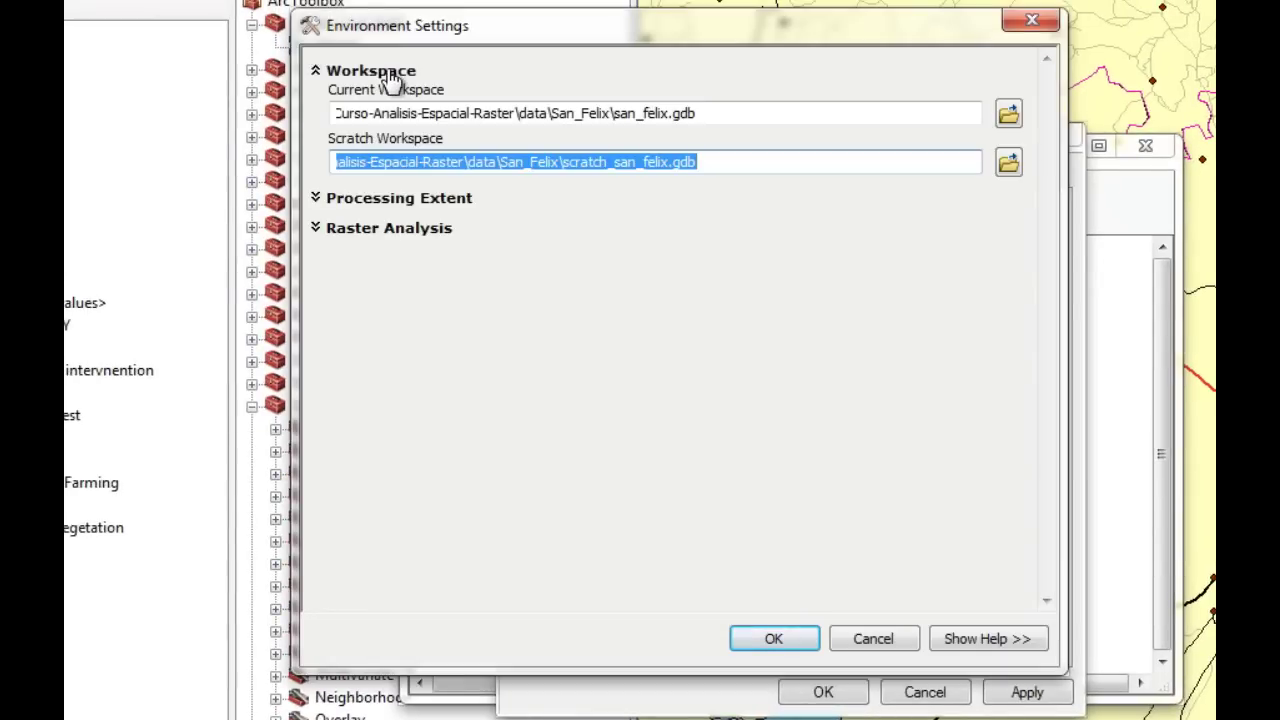
{"action": "left_click", "coordinate": [710, 113]}
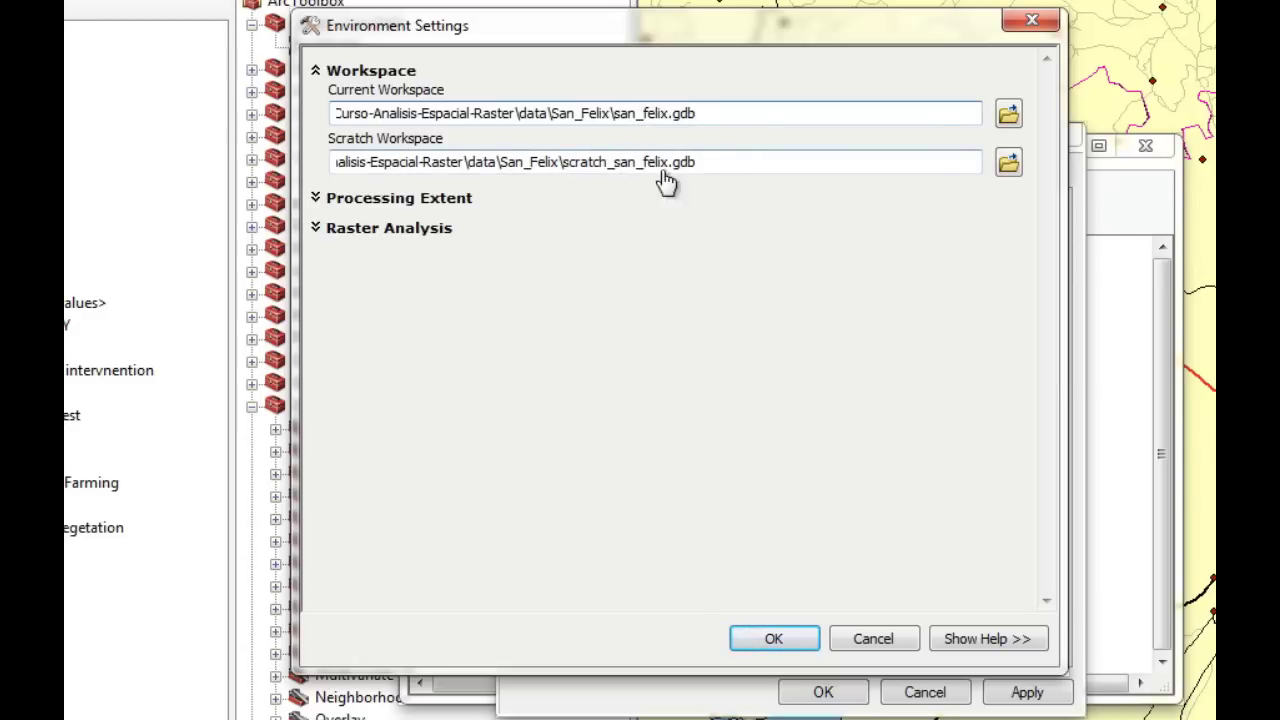
{"action": "left_click", "coordinate": [437, 200]}
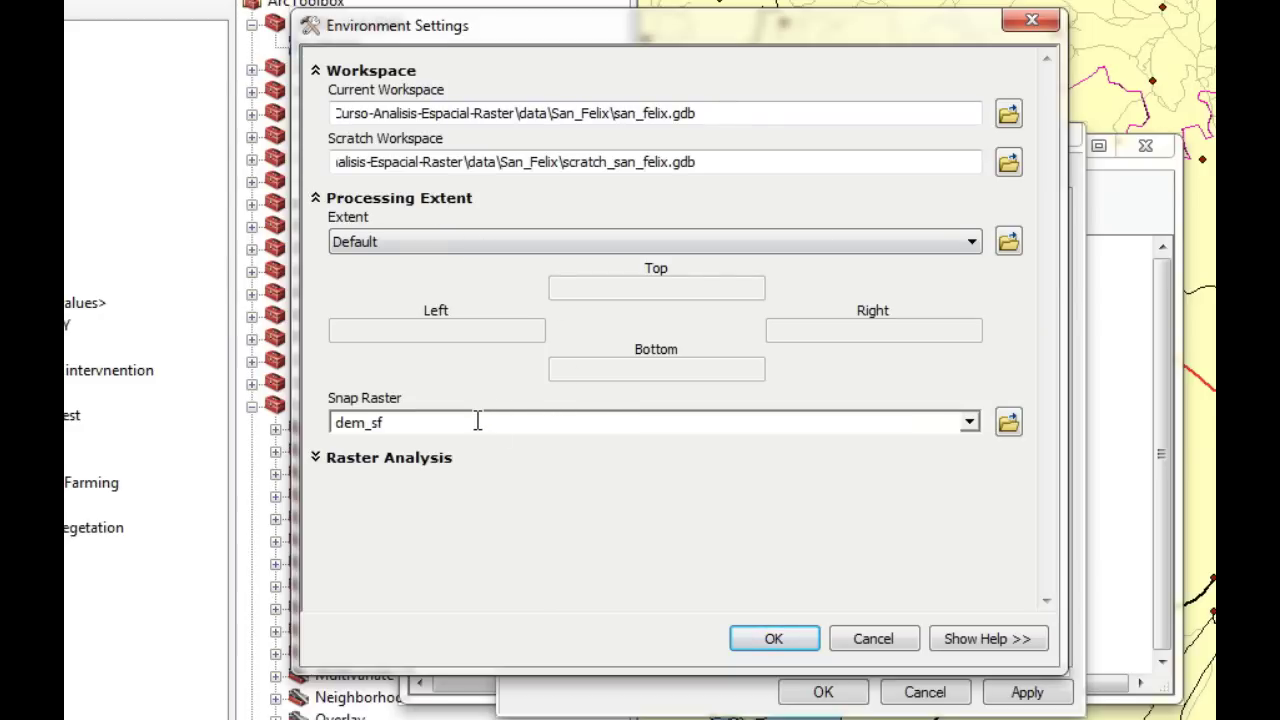
{"action": "left_click", "coordinate": [418, 466]}
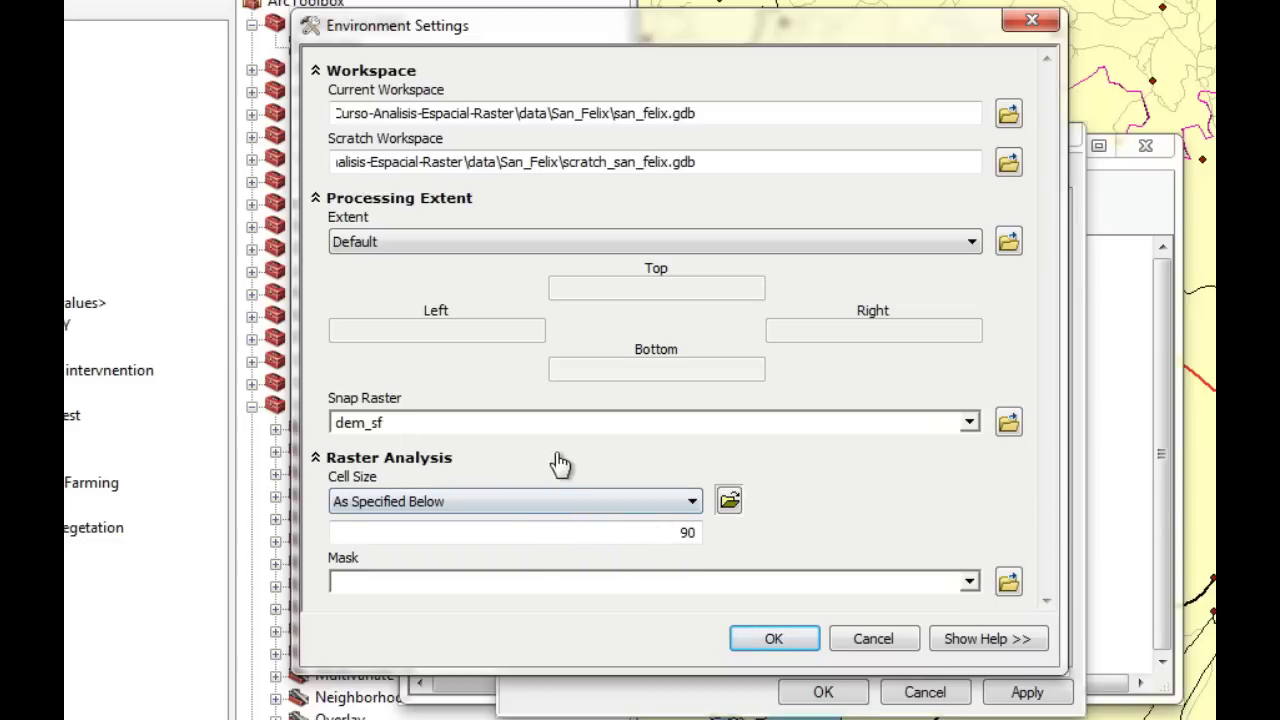
- Accept the environment values, apply the model properties, and save the model
{"action": "left_click", "coordinate": [775, 639]}
{"action": "left_click", "coordinate": [1022, 693]}
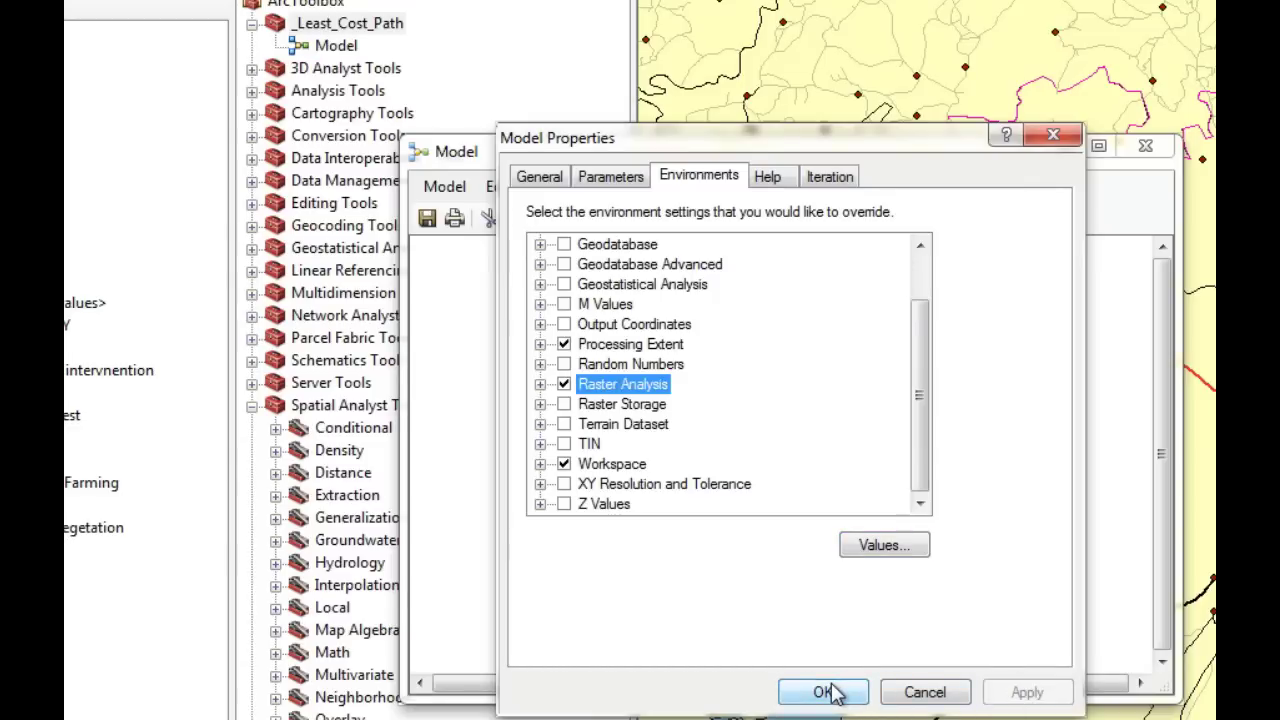
{"action": "left_click", "coordinate": [824, 692]}
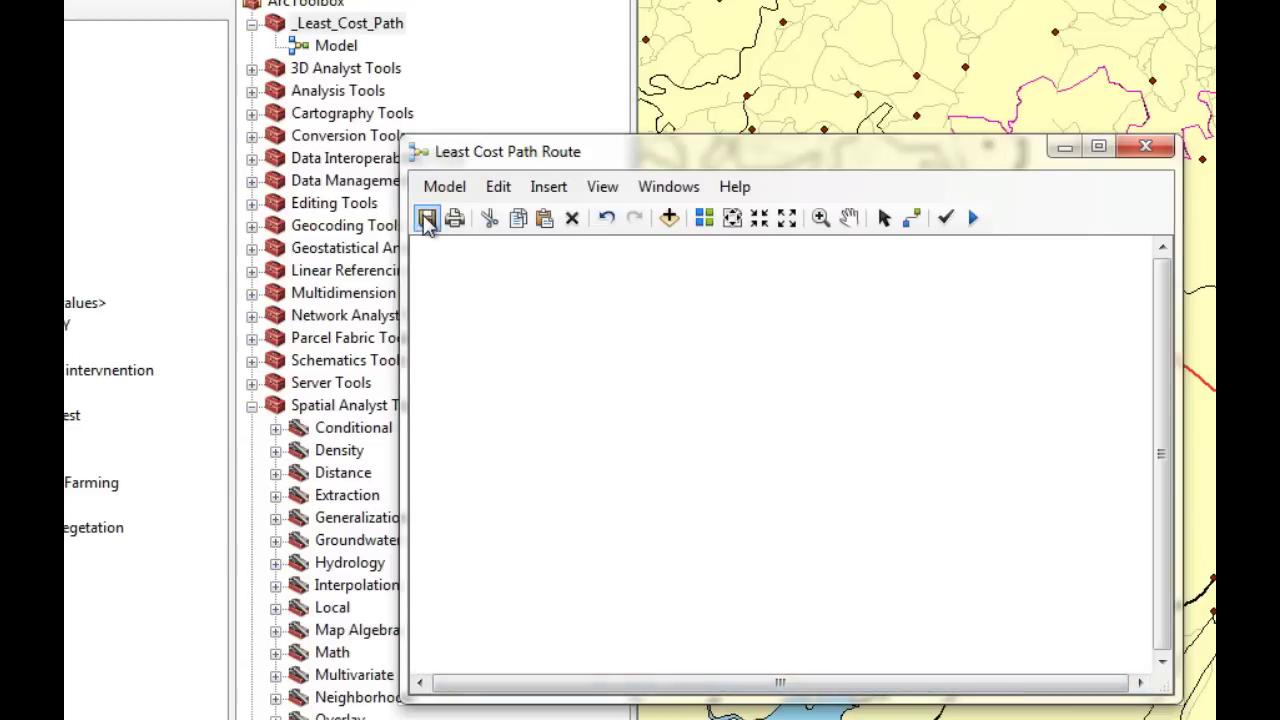
{"action": "left_click", "coordinate": [427, 219]}
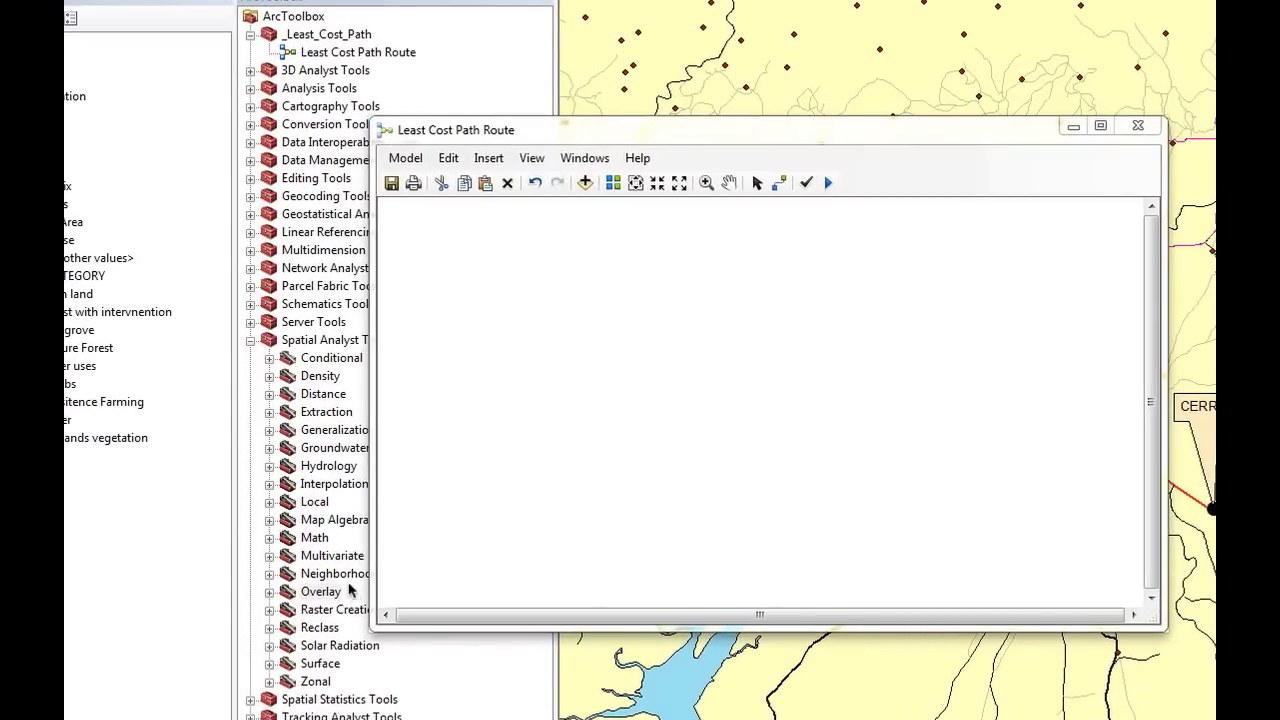
- Add the Slope tool from the Spatial Analyst Surface toolset to the model canvas
{"action": "left_click", "coordinate": [269, 664]}
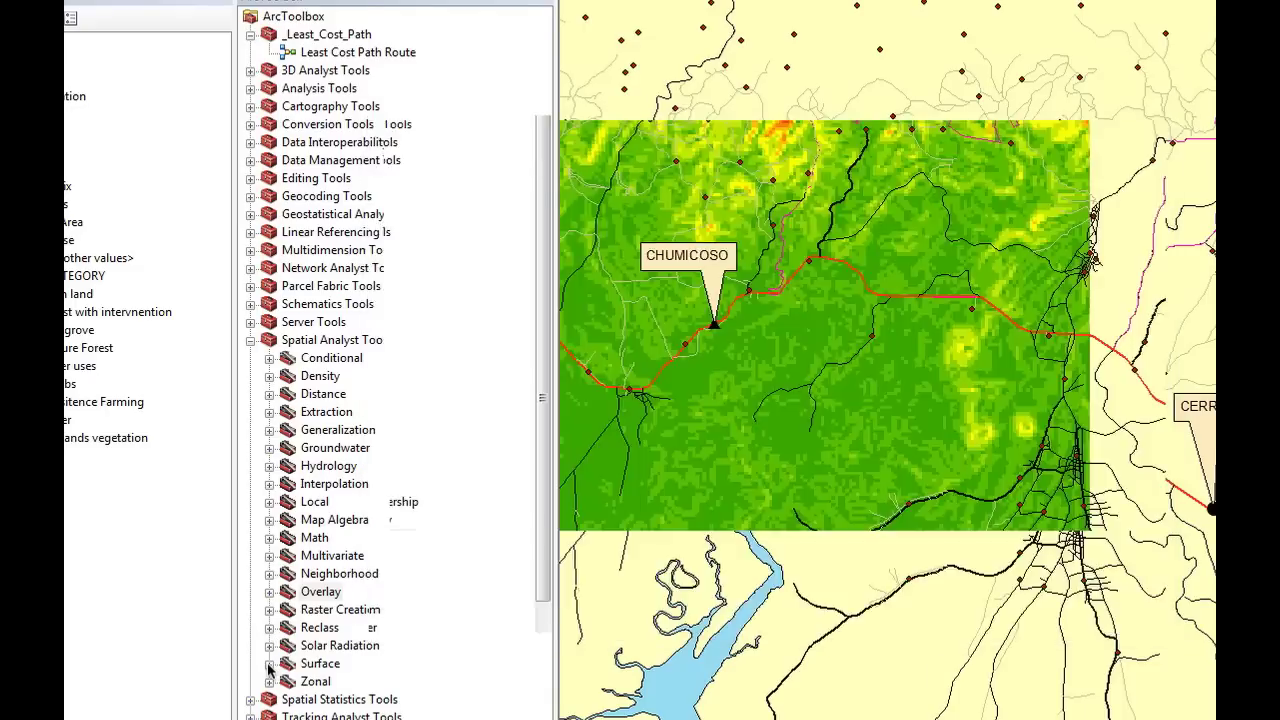
{"action": "left_click_drag", "start_coordinate": [334, 716], "coordinate": [621, 390]}
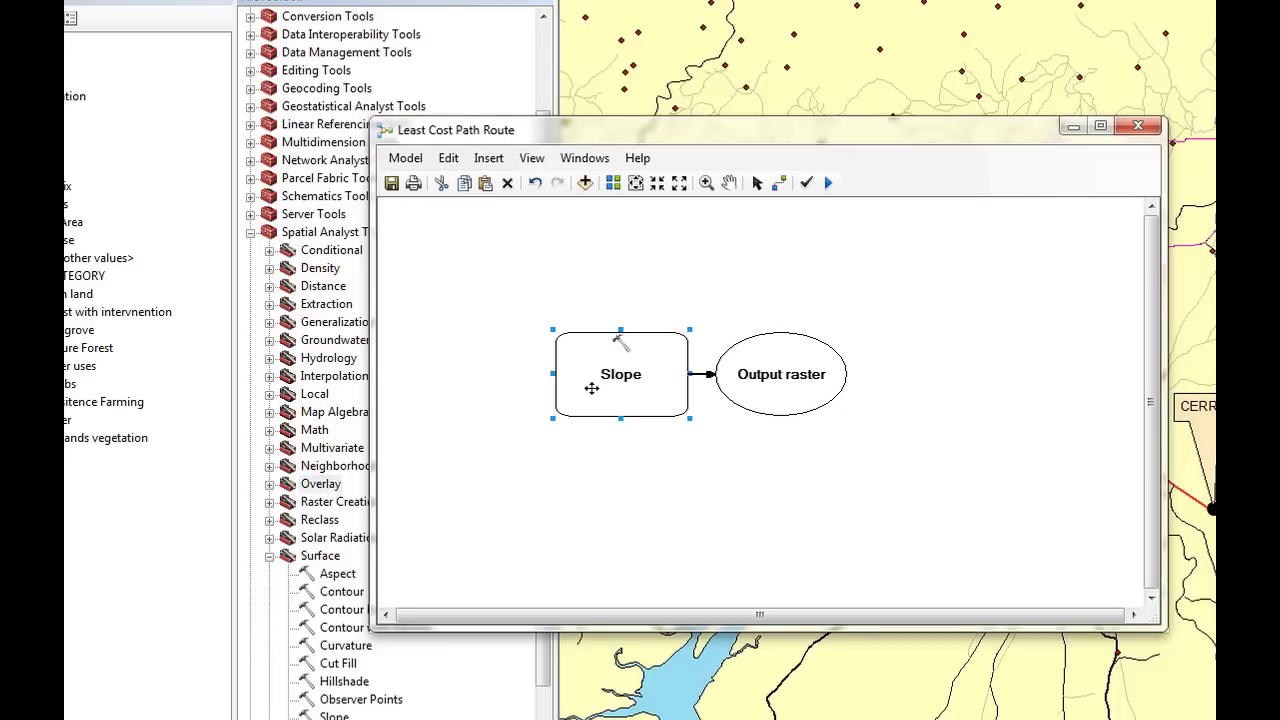
- Set the Slope tool's input raster to the DEM layer, keeping DEGREE as output measurement, and accept the parameters
{"action": "double_click", "coordinate": [592, 388]}
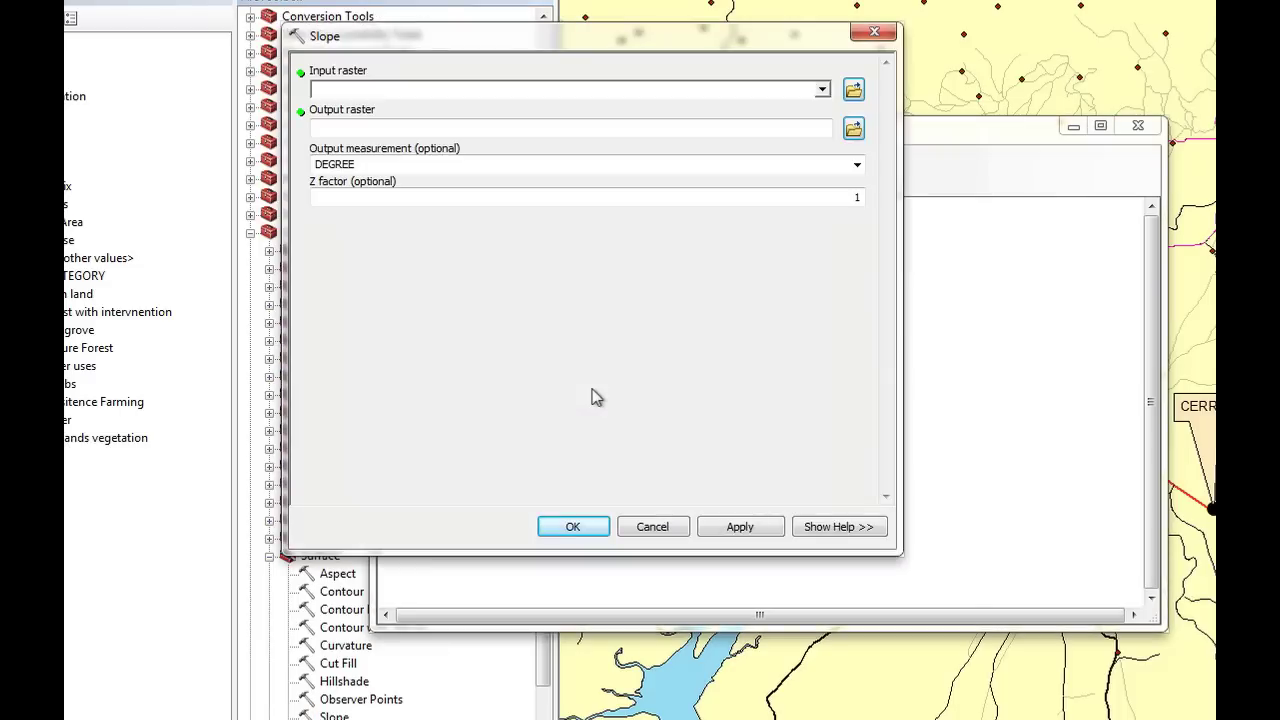
{"action": "left_click", "coordinate": [822, 91]}
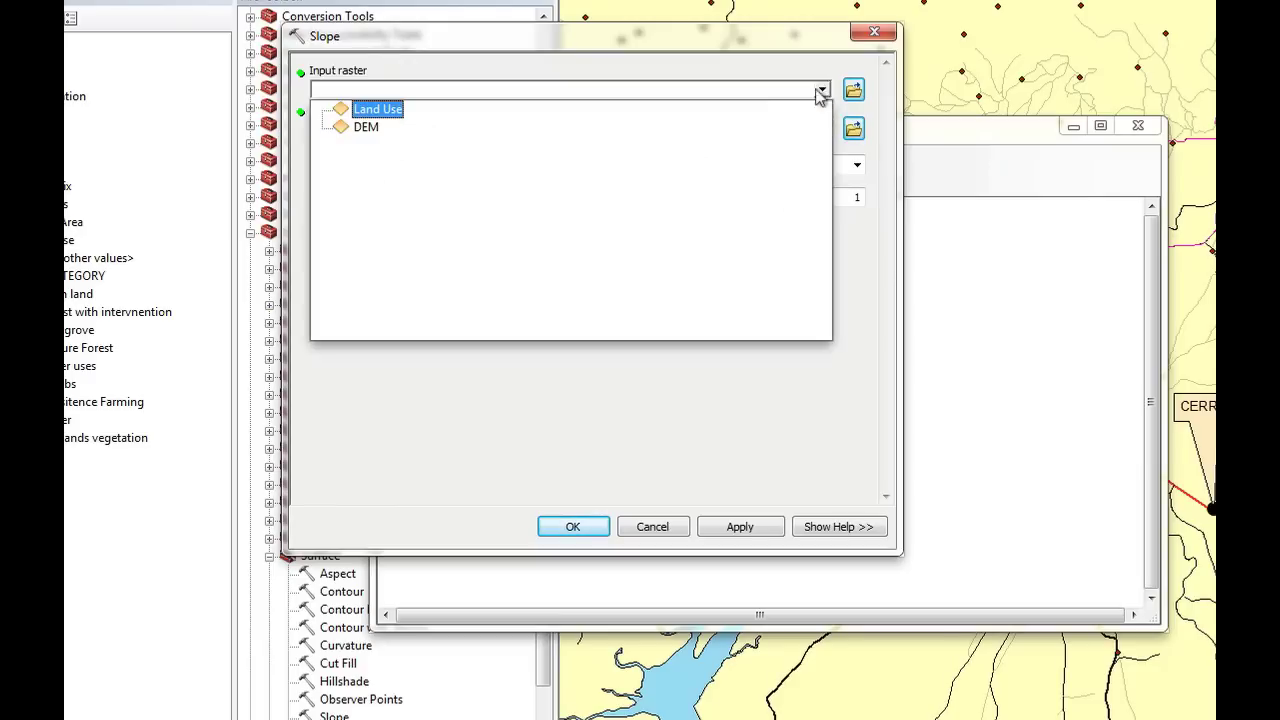
{"action": "left_click", "coordinate": [366, 127]}
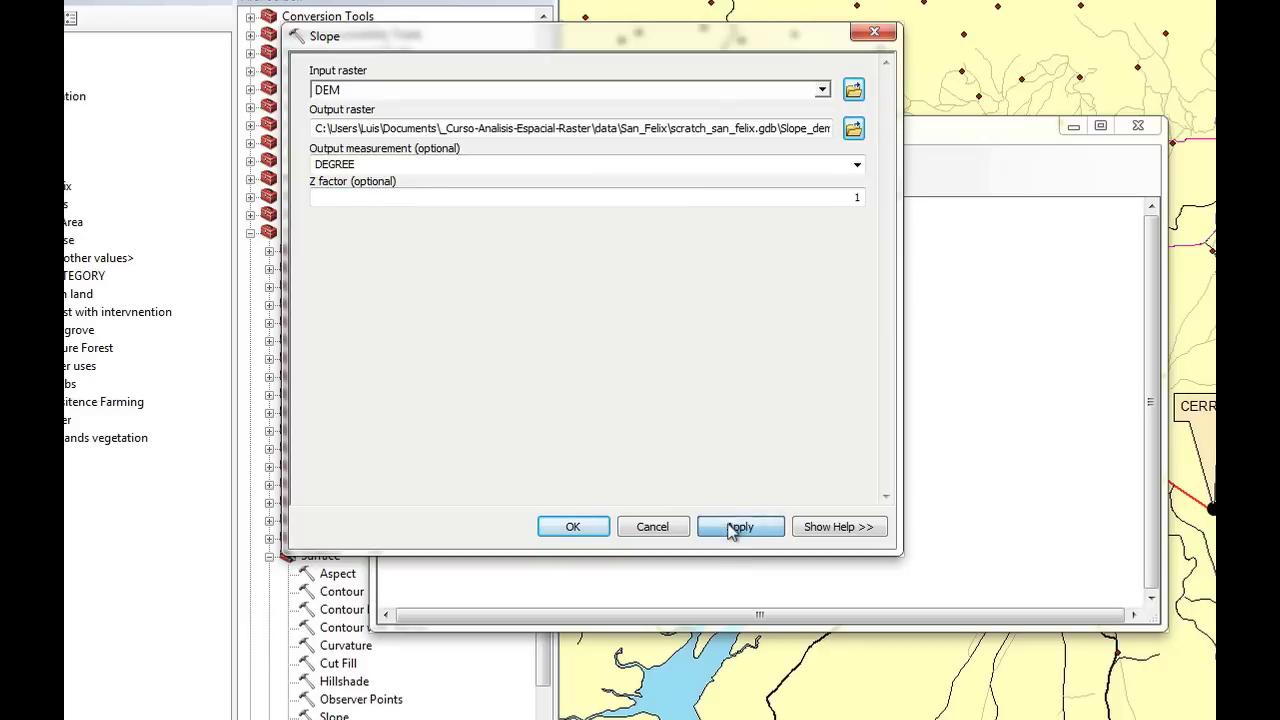
{"action": "left_click", "coordinate": [580, 527]}
- Rename the Slope tool's output element in the model to DEM Slope
{"action": "left_click", "coordinate": [783, 383]}
{"action": "right_click", "coordinate": [783, 383]}
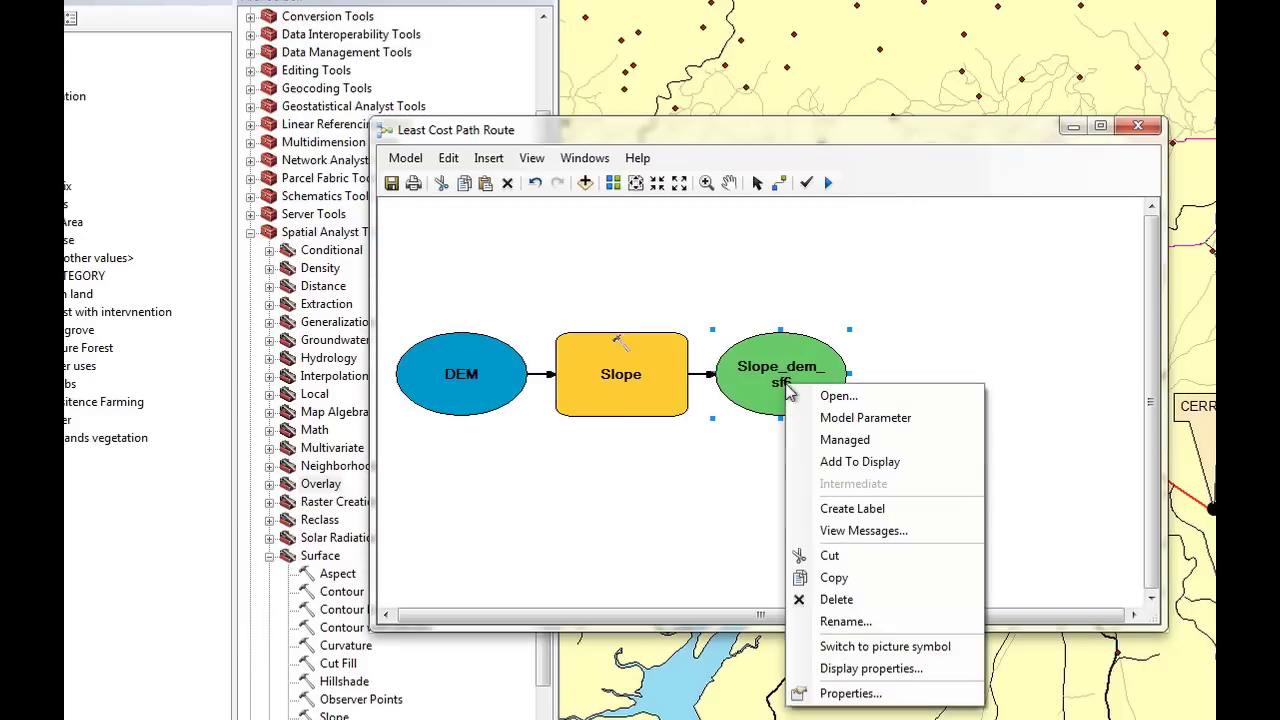
{"action": "left_click", "coordinate": [843, 621]}
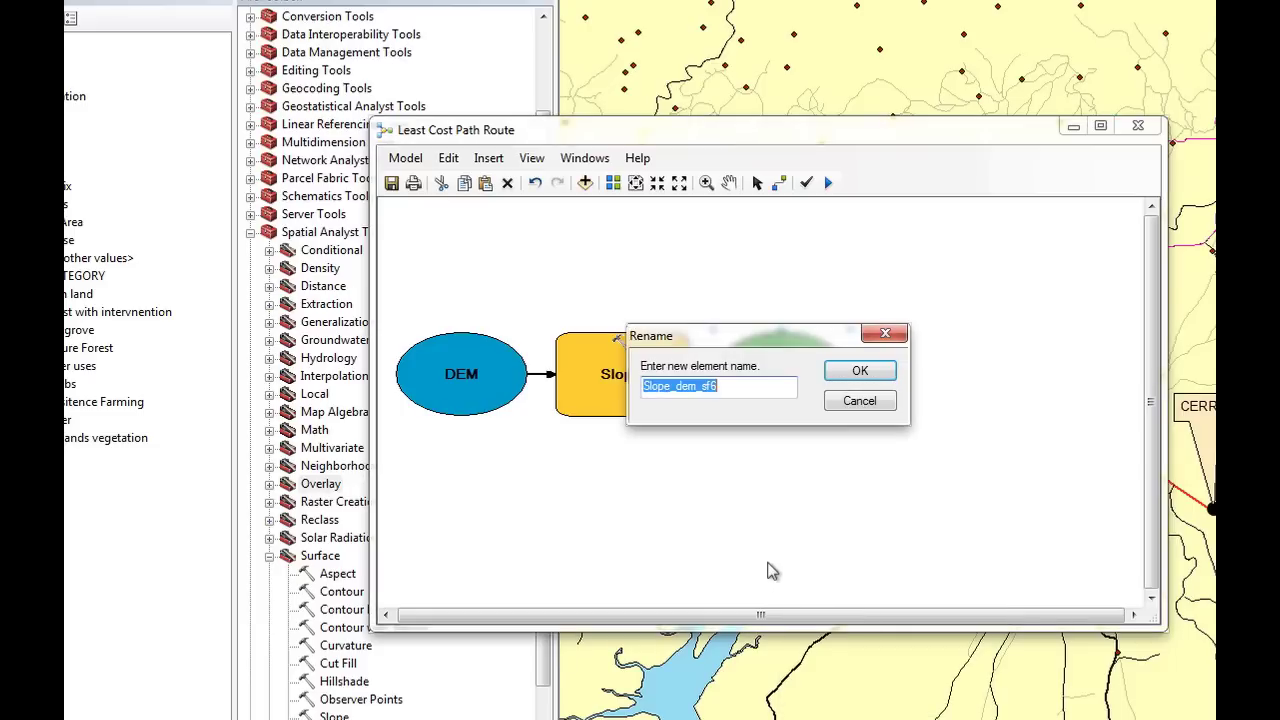
{"action": "type", "text": "DEM Slope"}
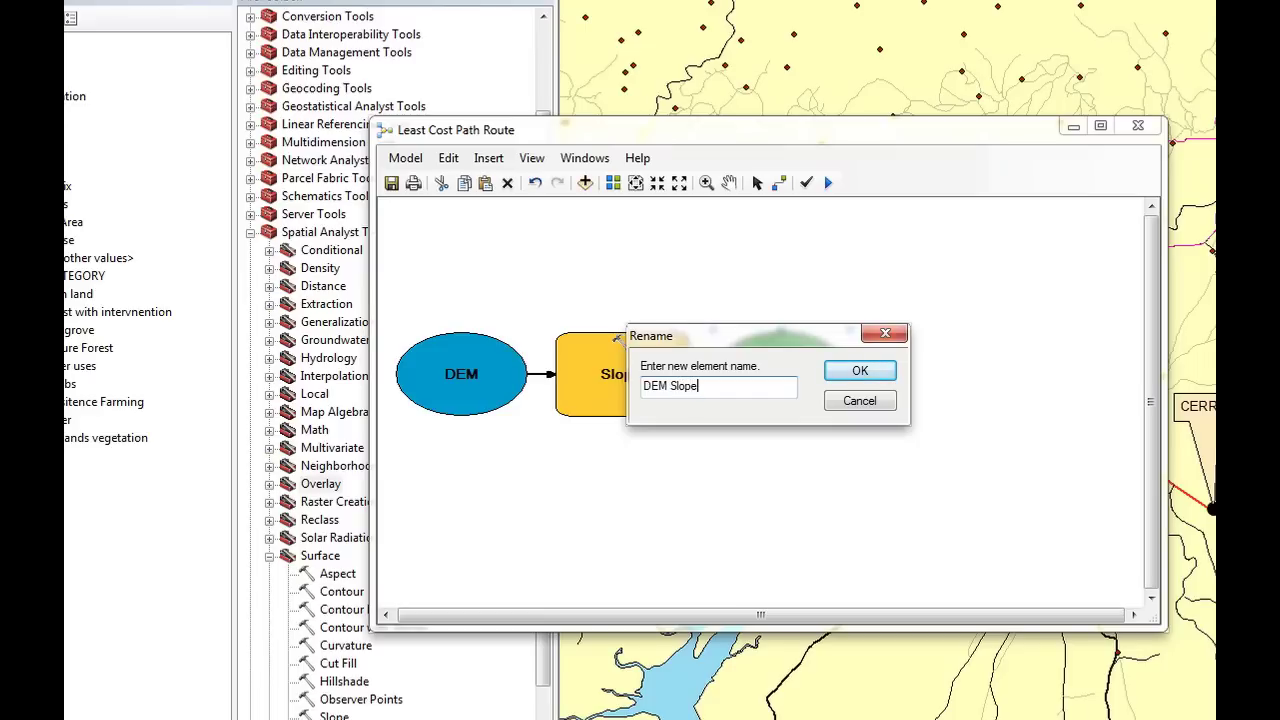
{"action": "left_click", "coordinate": [870, 372]}
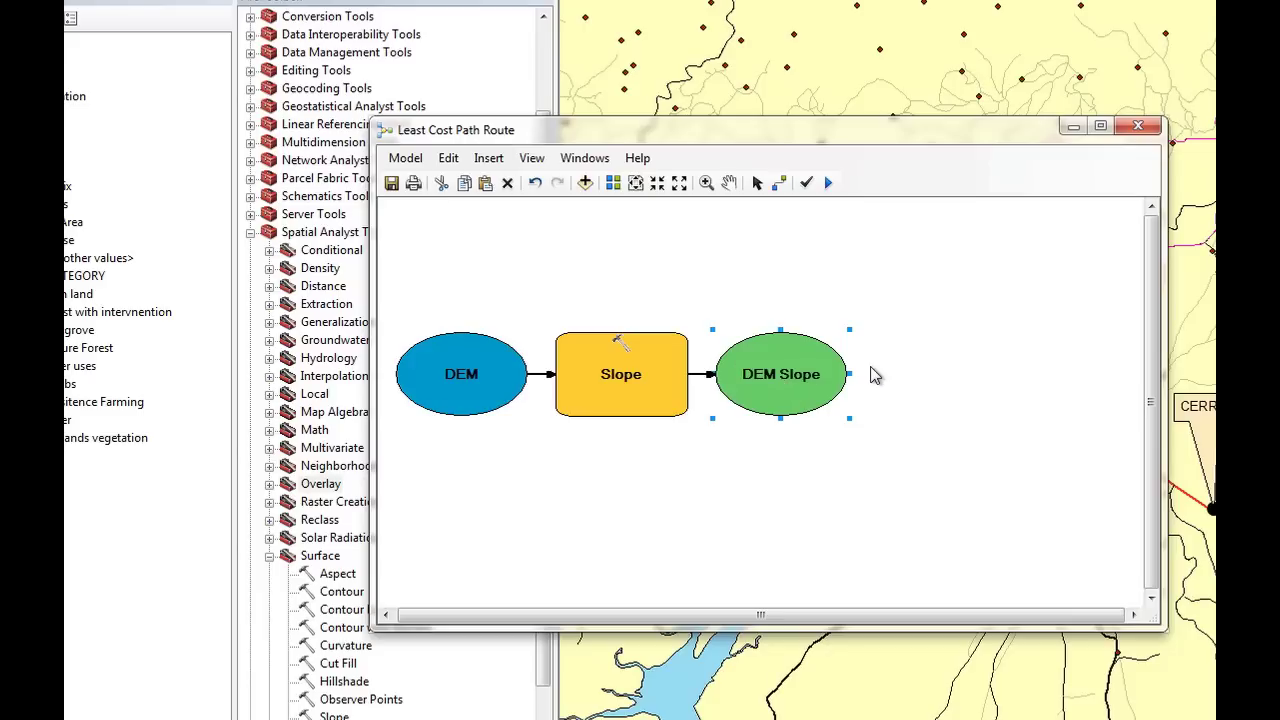
- Run only the Slope tool within the model and close its progress dialog
{"action": "left_click", "coordinate": [617, 373]}
{"action": "right_click", "coordinate": [615, 376]}
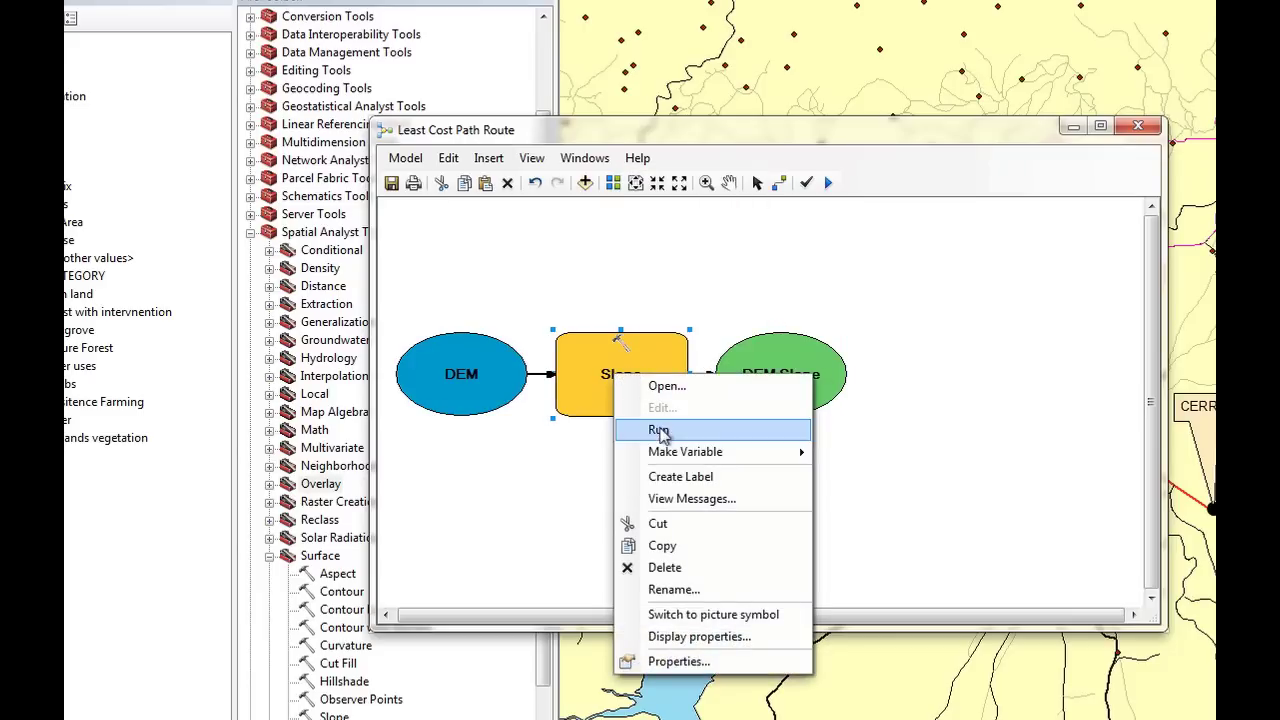
{"action": "left_click", "coordinate": [660, 430]}
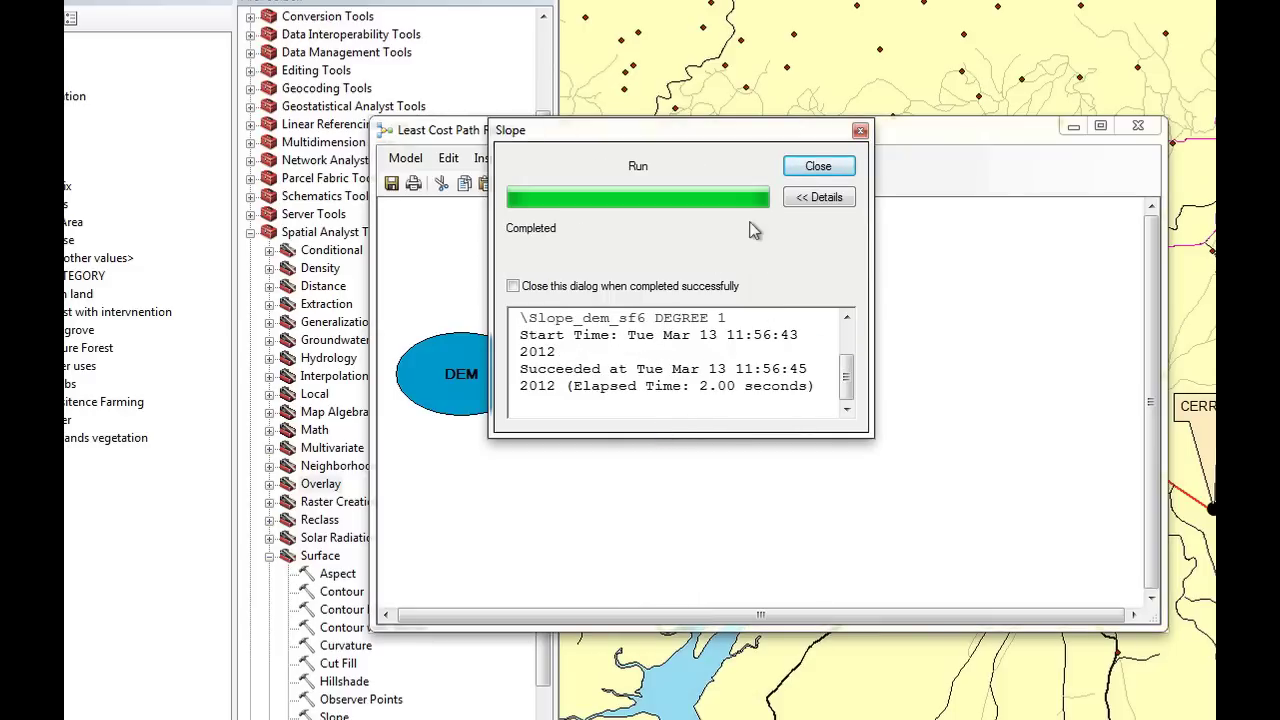
{"action": "left_click", "coordinate": [805, 170]}
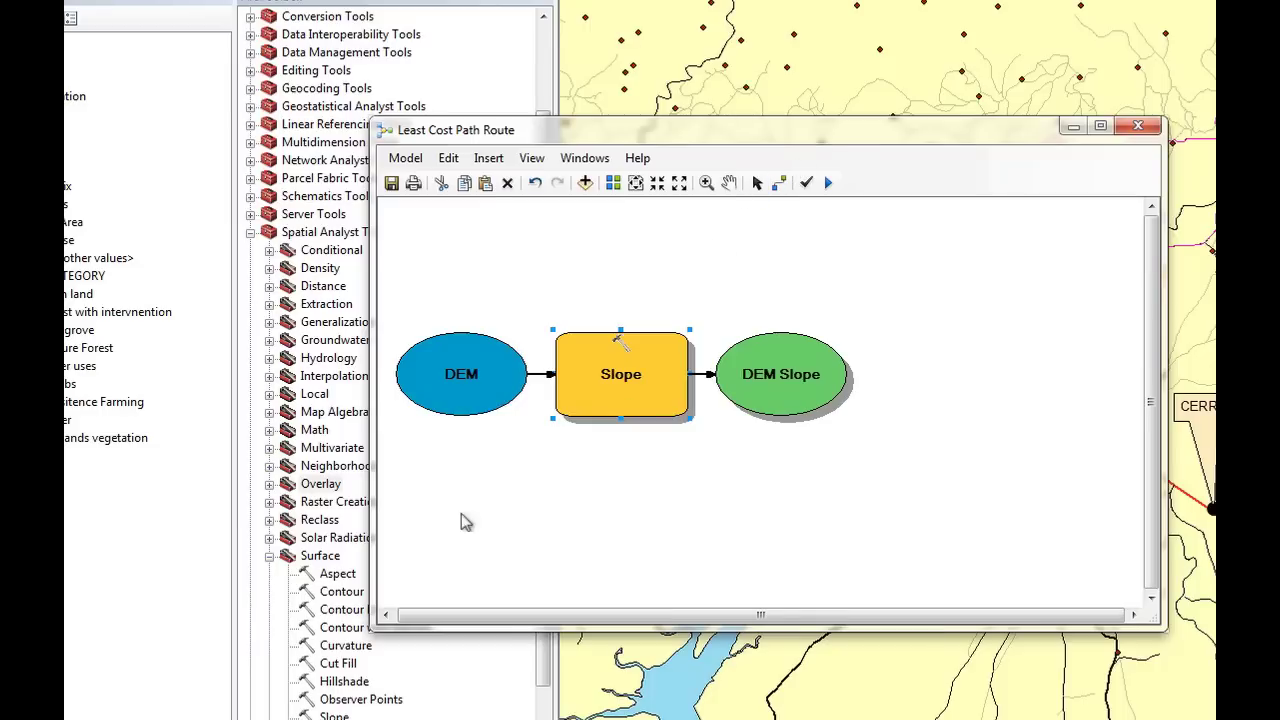
- Add the Reclassify tool from the Reclass toolset below DEM Slope and set its input raster to DEM Slope
{"action": "left_click", "coordinate": [269, 520]}
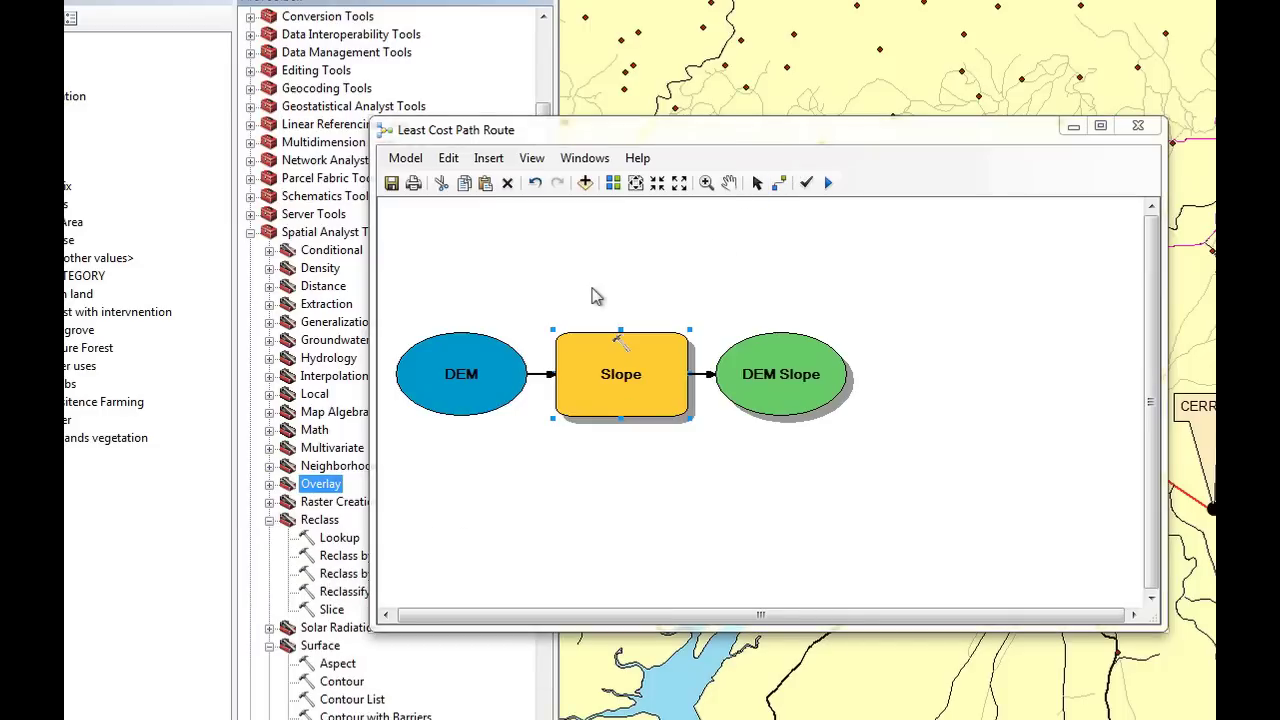
{"action": "left_click_drag", "start_coordinate": [648, 132], "coordinate": [673, 114]}
{"action": "left_click_drag", "start_coordinate": [331, 609], "coordinate": [884, 476]}
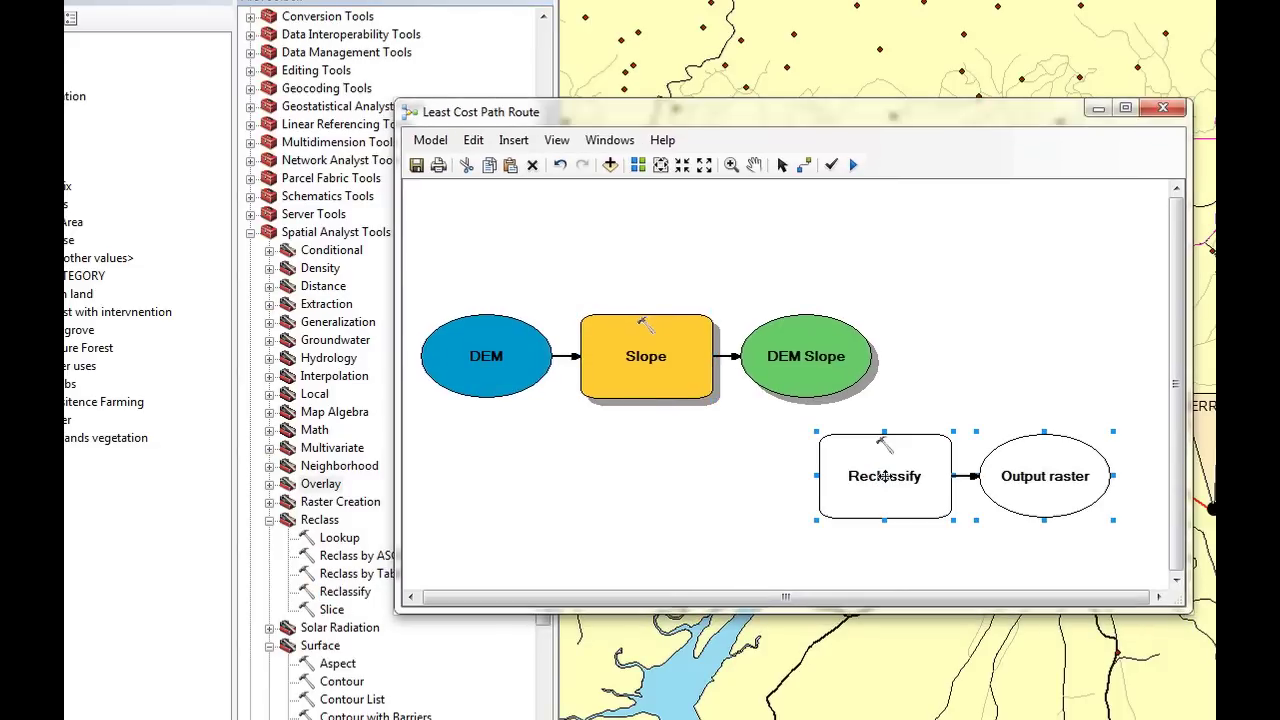
{"action": "double_click", "coordinate": [876, 478]}
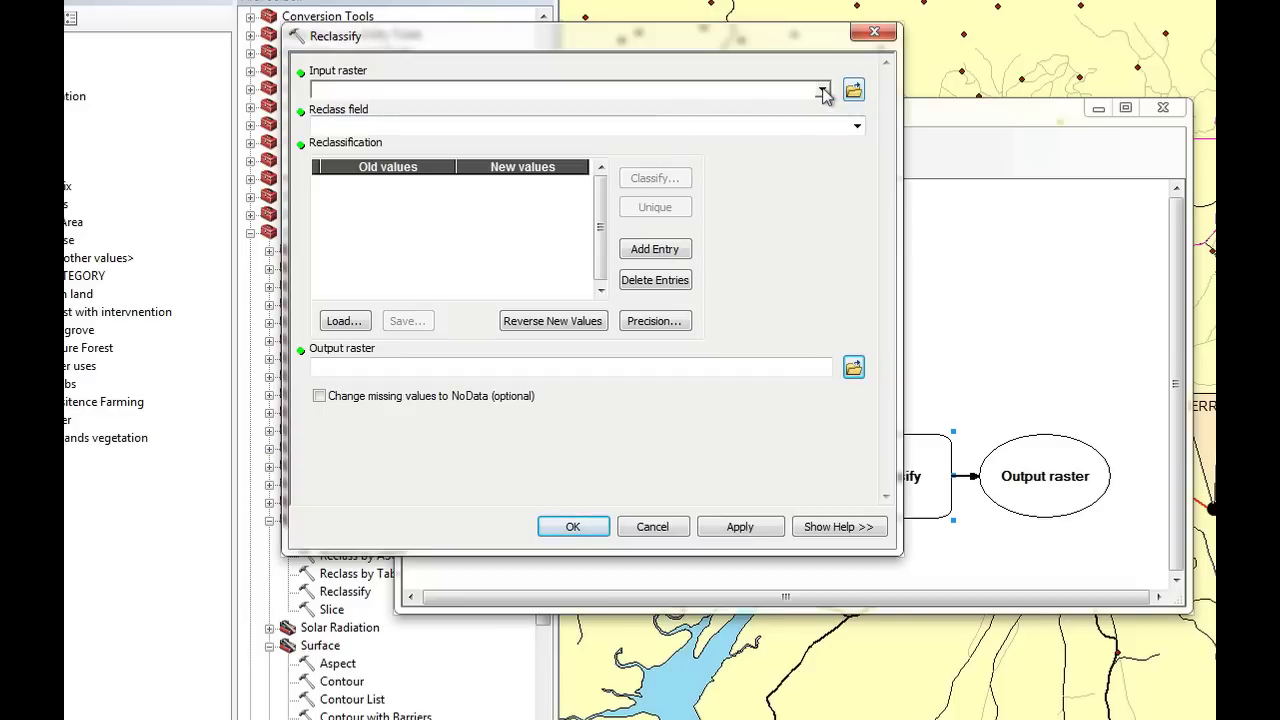
{"action": "left_click", "coordinate": [822, 91]}
{"action": "left_click", "coordinate": [383, 110]}
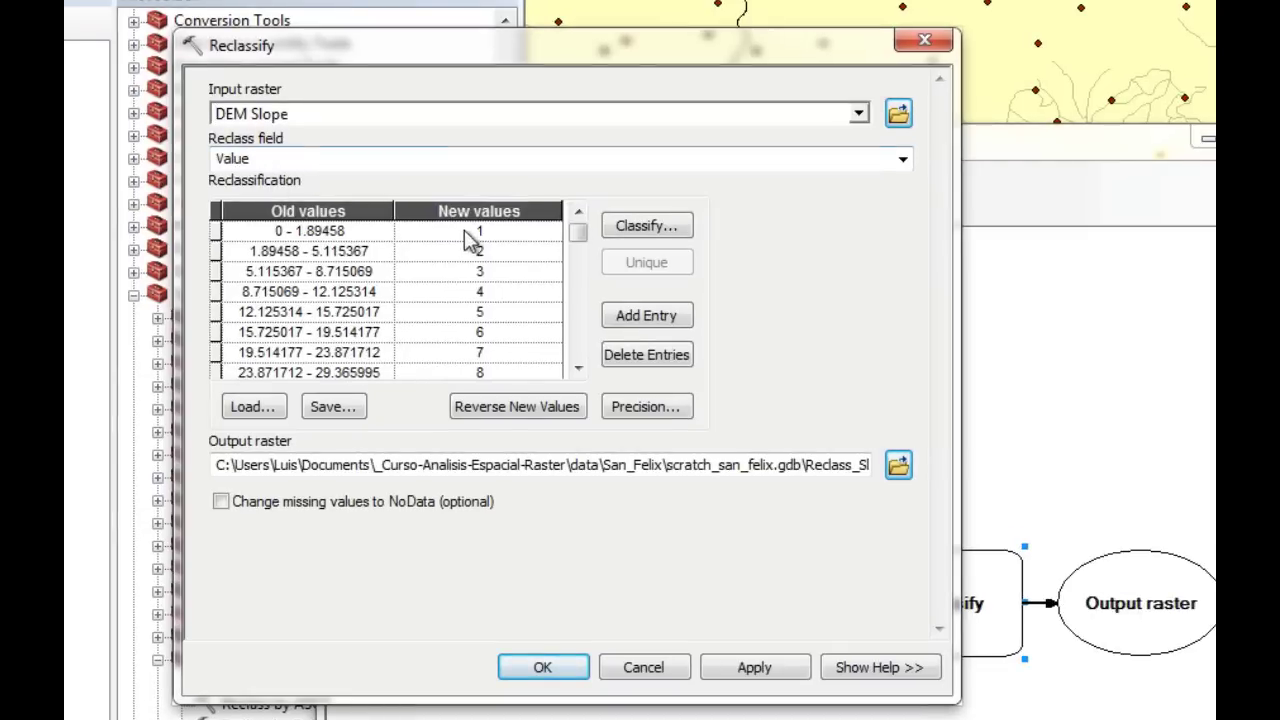
- Classify the slope values by the Quantile method into 10 classes and accept the Reclassify parameters
{"action": "left_click", "coordinate": [628, 229]}
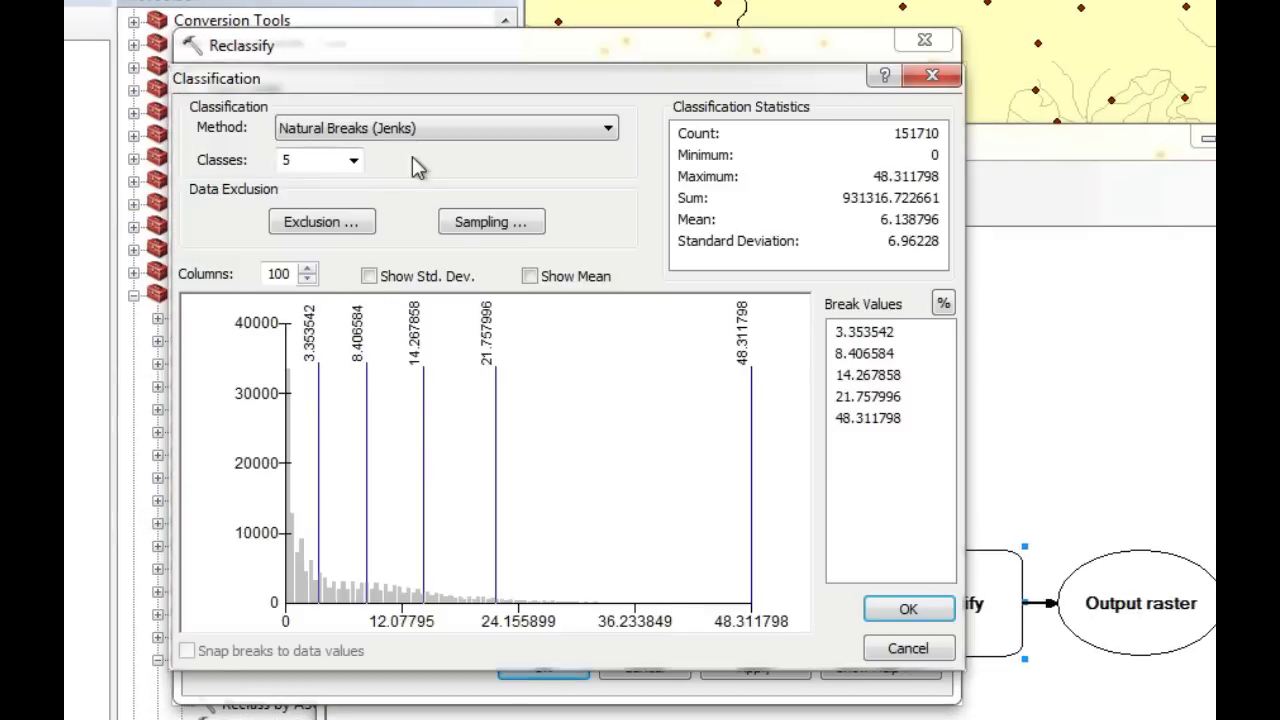
{"action": "left_click", "coordinate": [443, 133]}
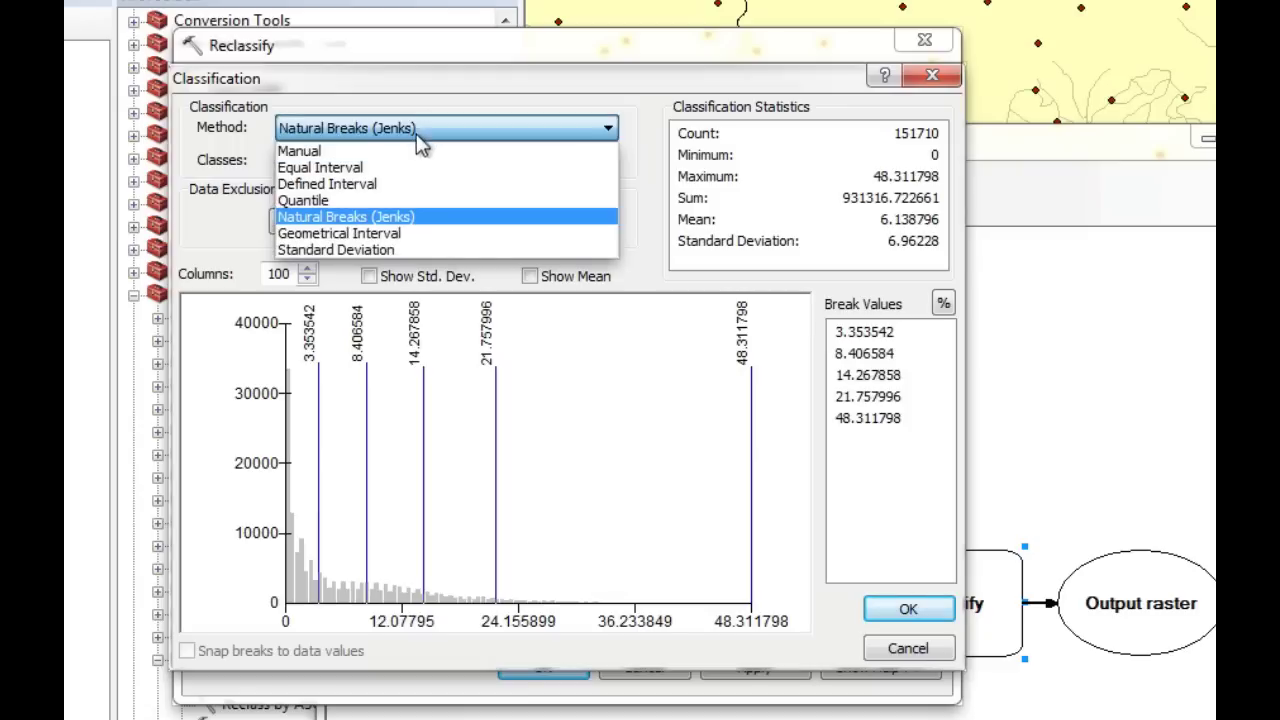
{"action": "left_click", "coordinate": [333, 203]}
{"action": "left_click", "coordinate": [353, 160]}
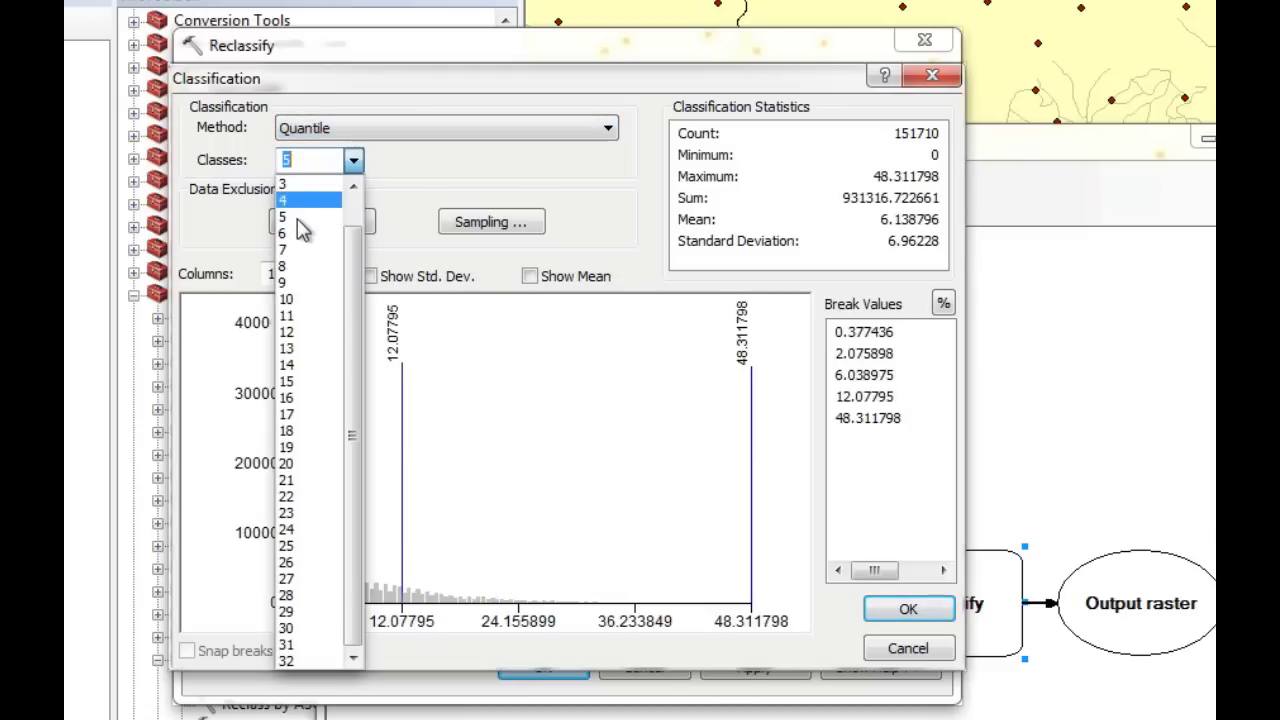
{"action": "left_click", "coordinate": [287, 300]}
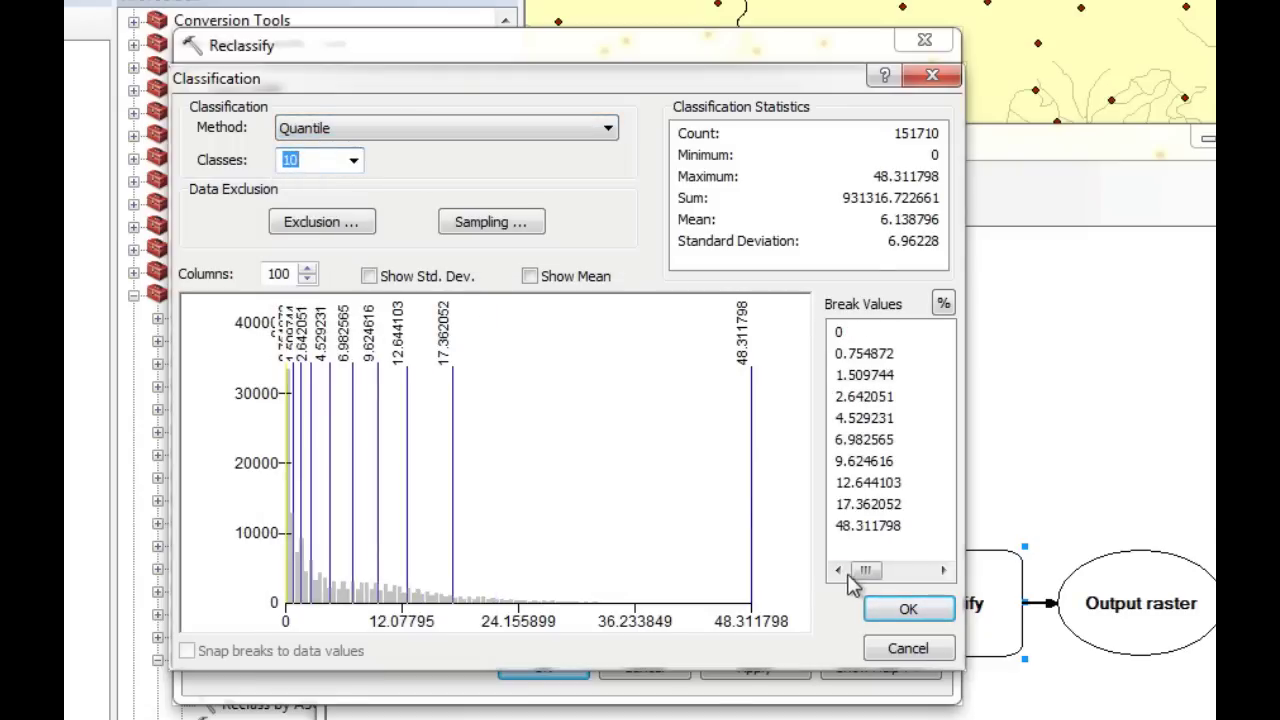
{"action": "left_click", "coordinate": [902, 610]}
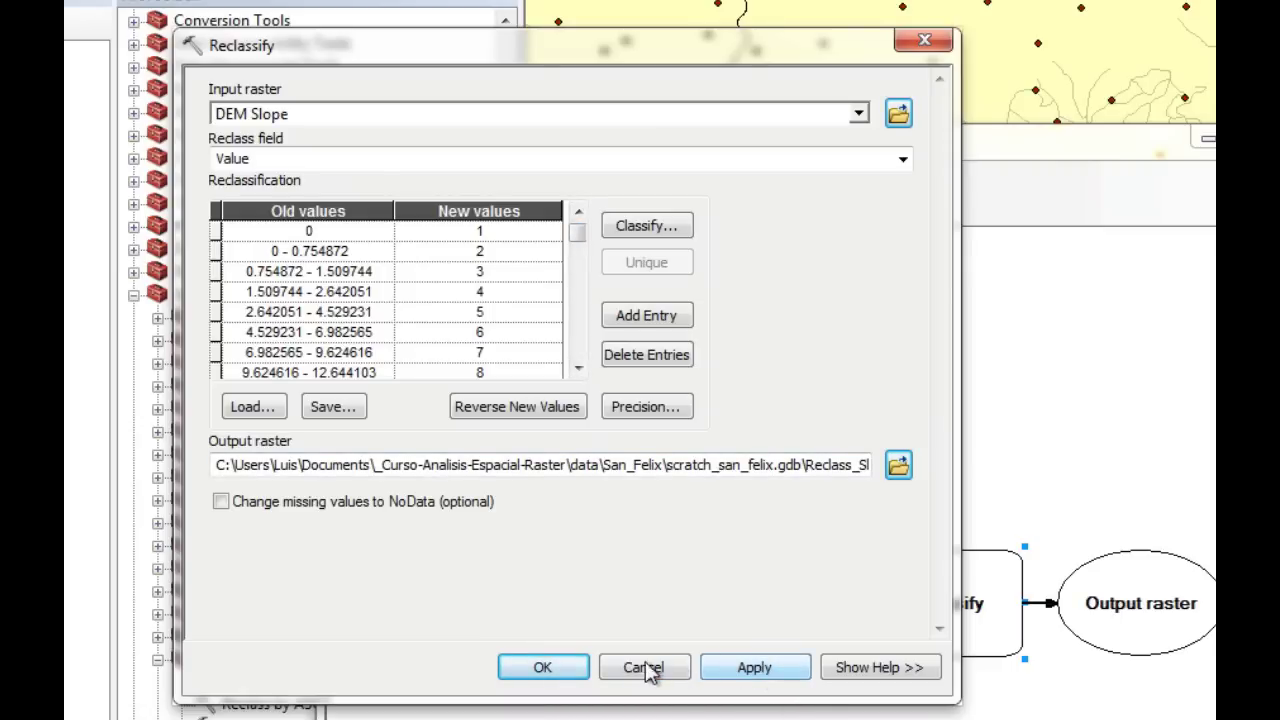
{"action": "left_click", "coordinate": [560, 669]}
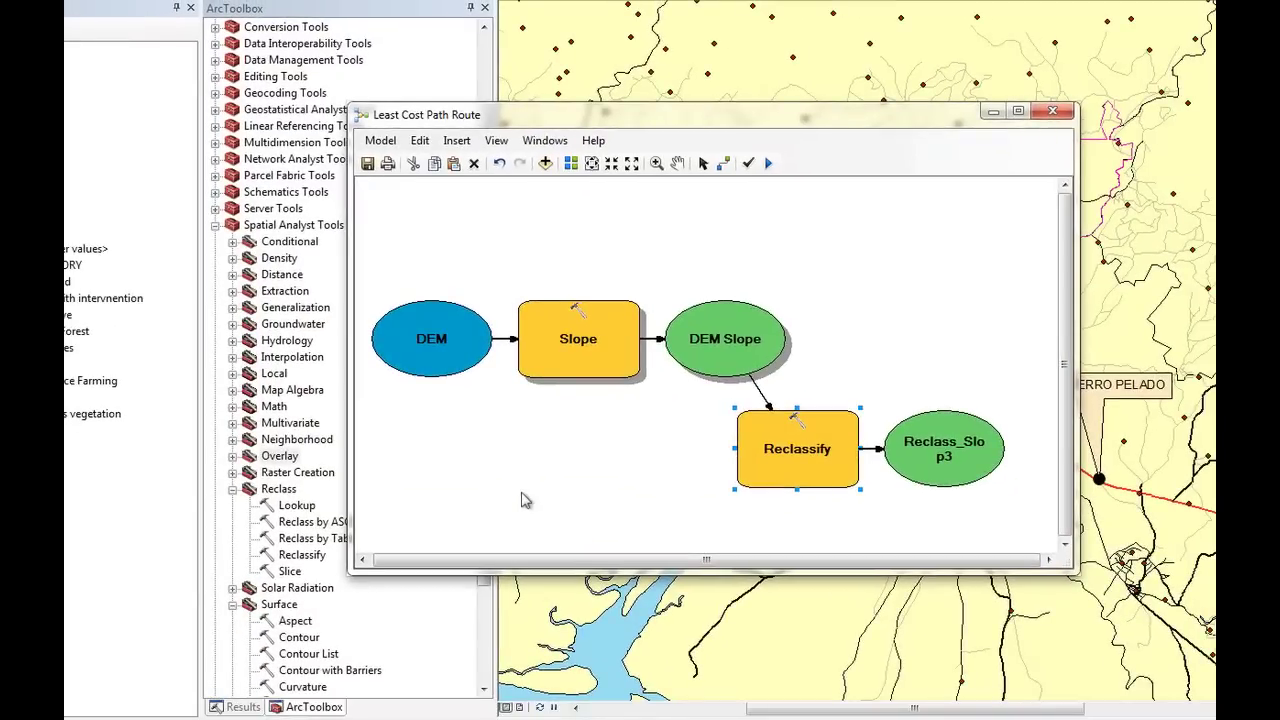
- Rename the Reclassify tool's output element in the model to Reclassed Slope
{"action": "left_click", "coordinate": [960, 445]}
{"action": "right_click", "coordinate": [931, 447]}
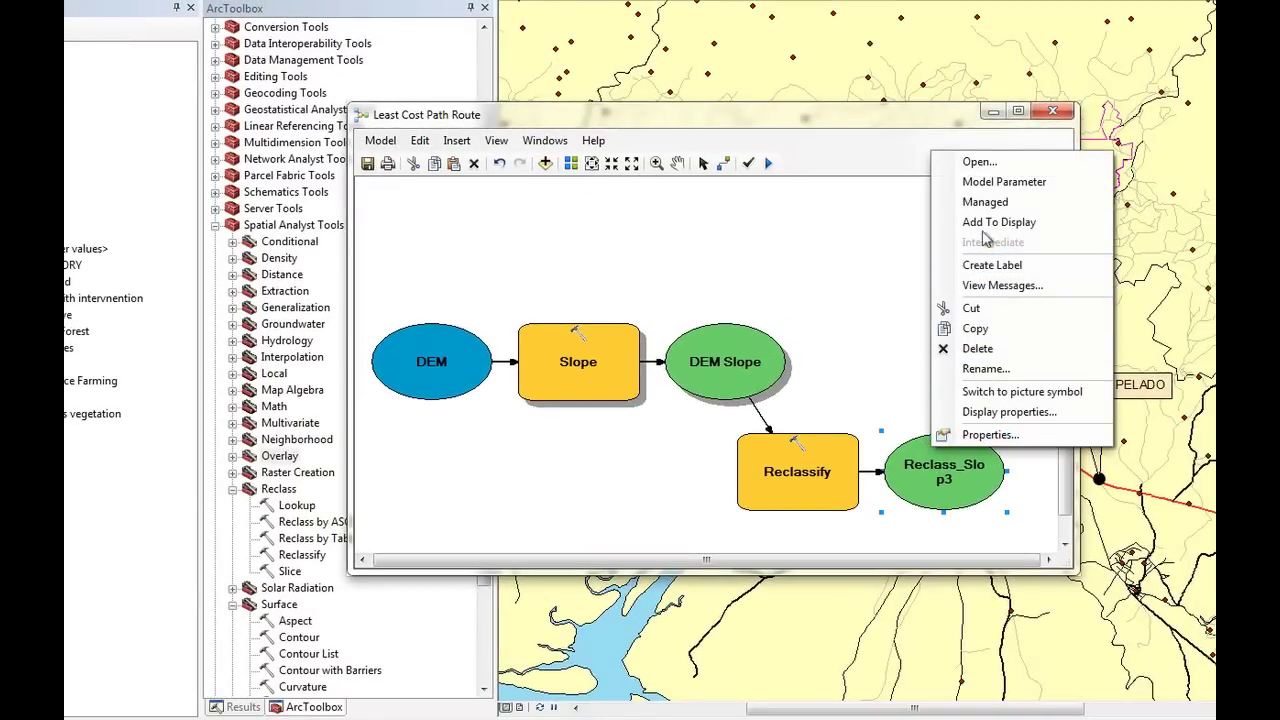
{"action": "left_click", "coordinate": [985, 368]}
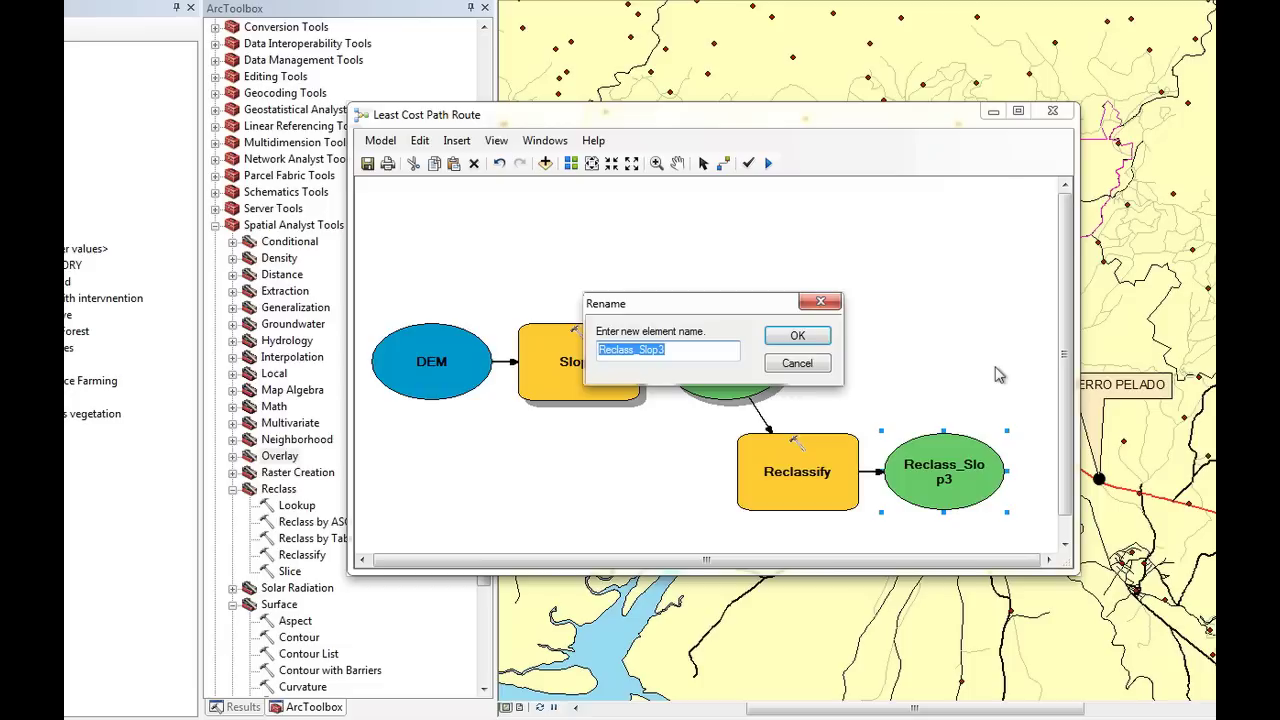
{"action": "type", "text": "Re"}
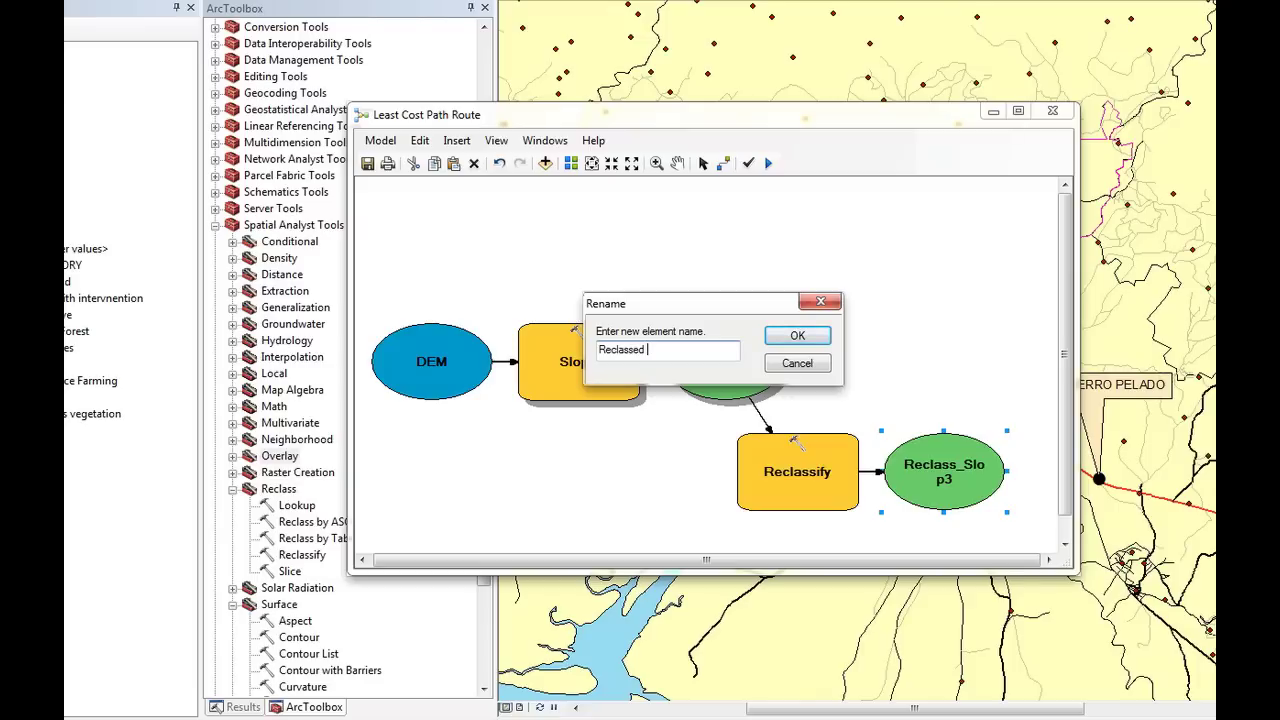
{"action": "key", "text": "Return"}
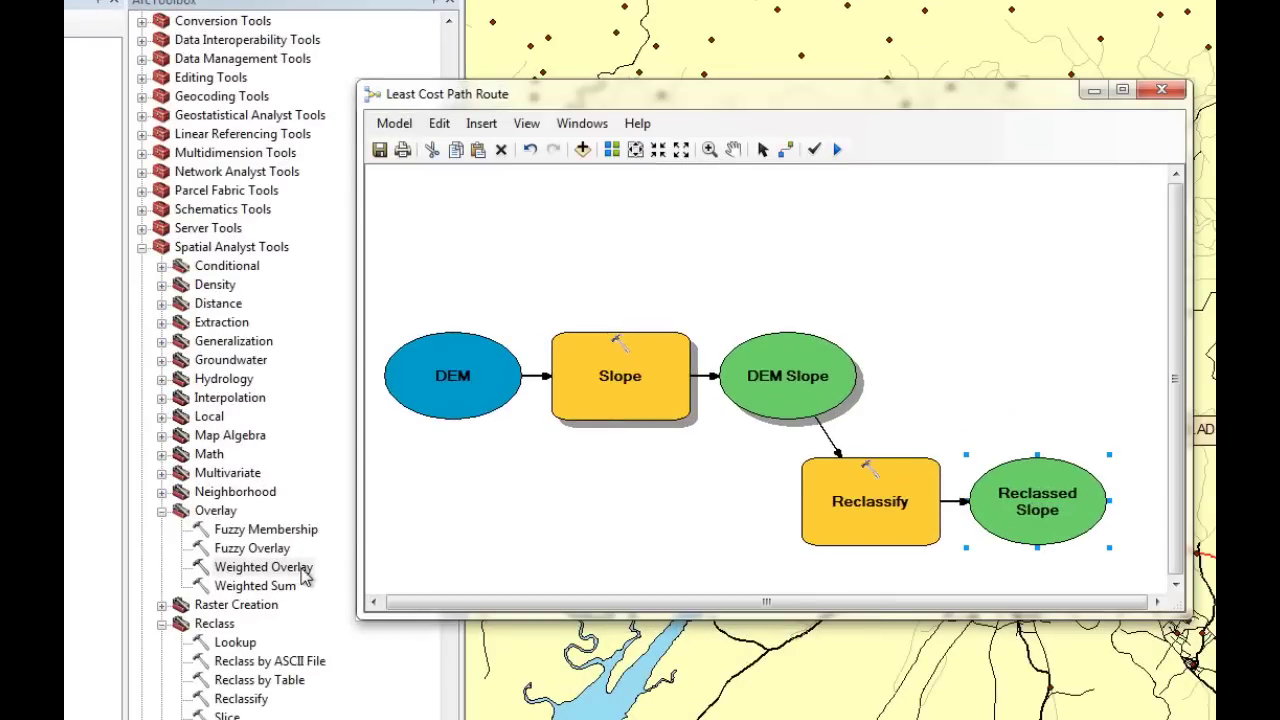
- Add the Weighted Overlay tool to the model above Reclassed Slope and set its evaluation scale to 1 to 10 by 1
{"action": "left_click", "coordinate": [279, 568]}
{"action": "left_click_drag", "start_coordinate": [279, 570], "coordinate": [1032, 257]}
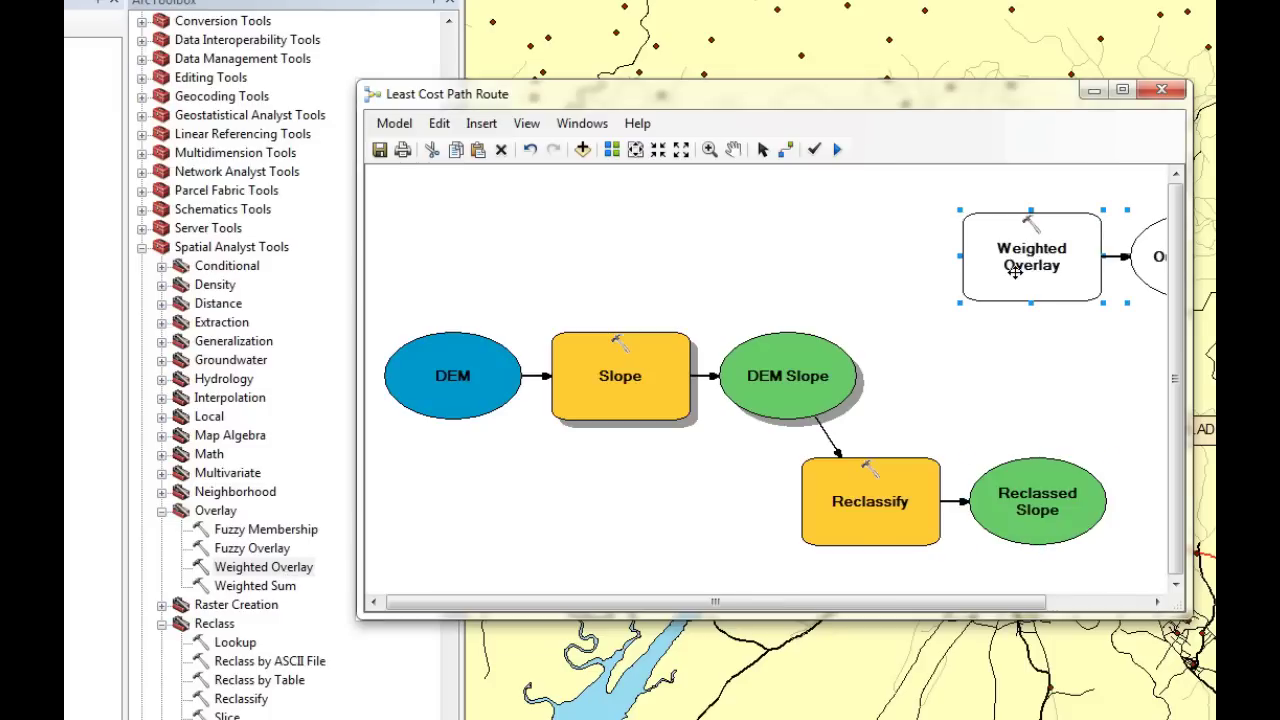
{"action": "double_click", "coordinate": [1015, 272]}
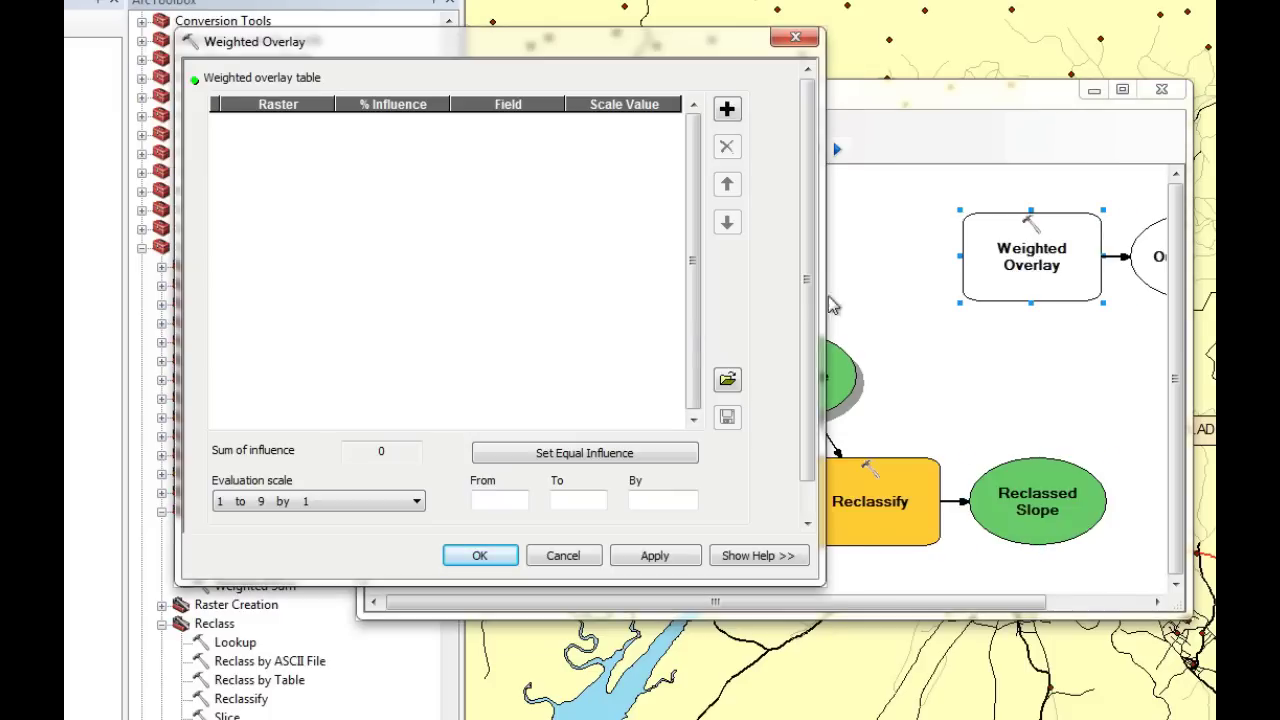
{"action": "left_click", "coordinate": [519, 500]}
{"action": "type", "text": "1"}
{"action": "left_click", "coordinate": [654, 497]}
{"action": "left_click", "coordinate": [652, 560]}
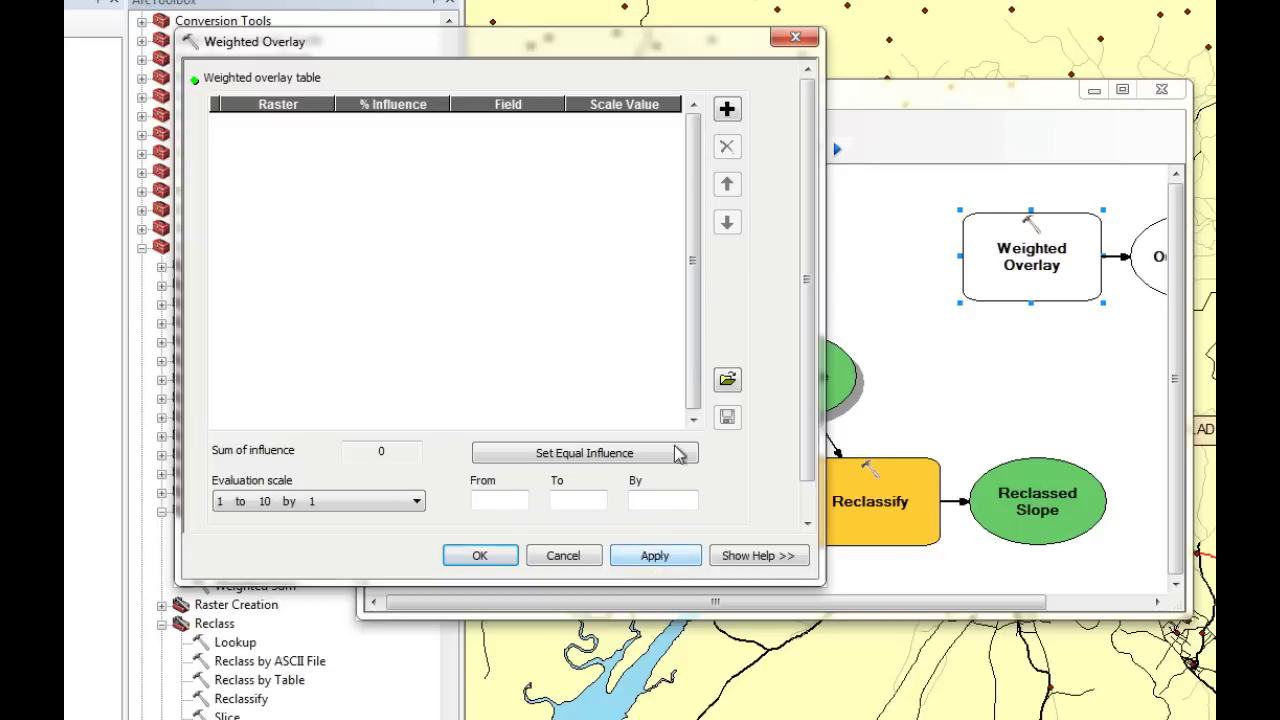
- Add Reclassed Slope to the weighted overlay table with VALUE as its input field
{"action": "left_click", "coordinate": [727, 110]}
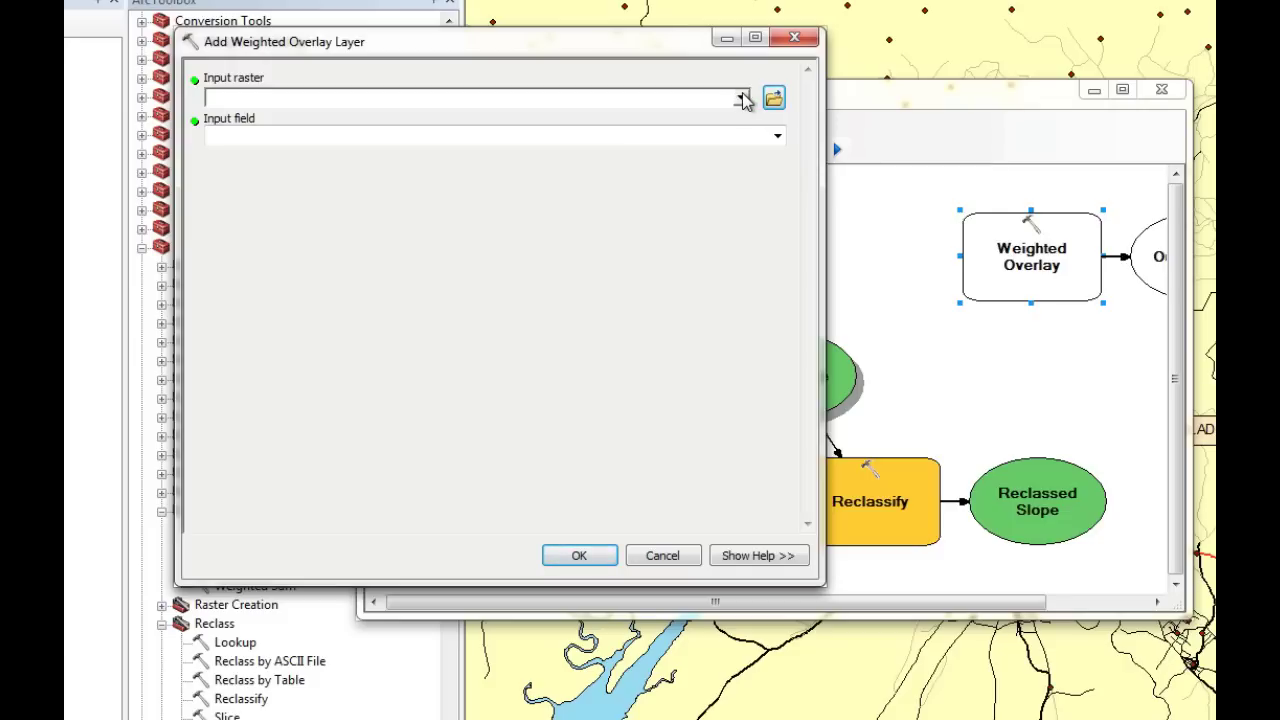
{"action": "left_click", "coordinate": [743, 101]}
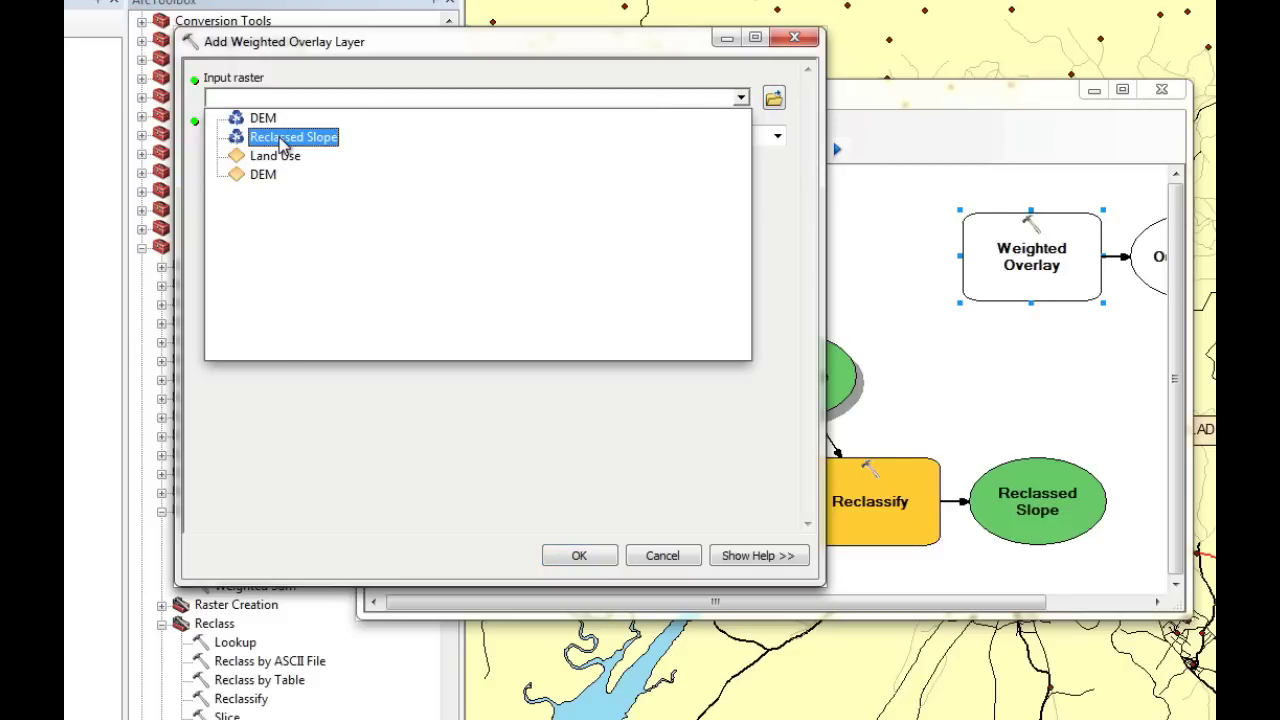
{"action": "left_click", "coordinate": [283, 140]}
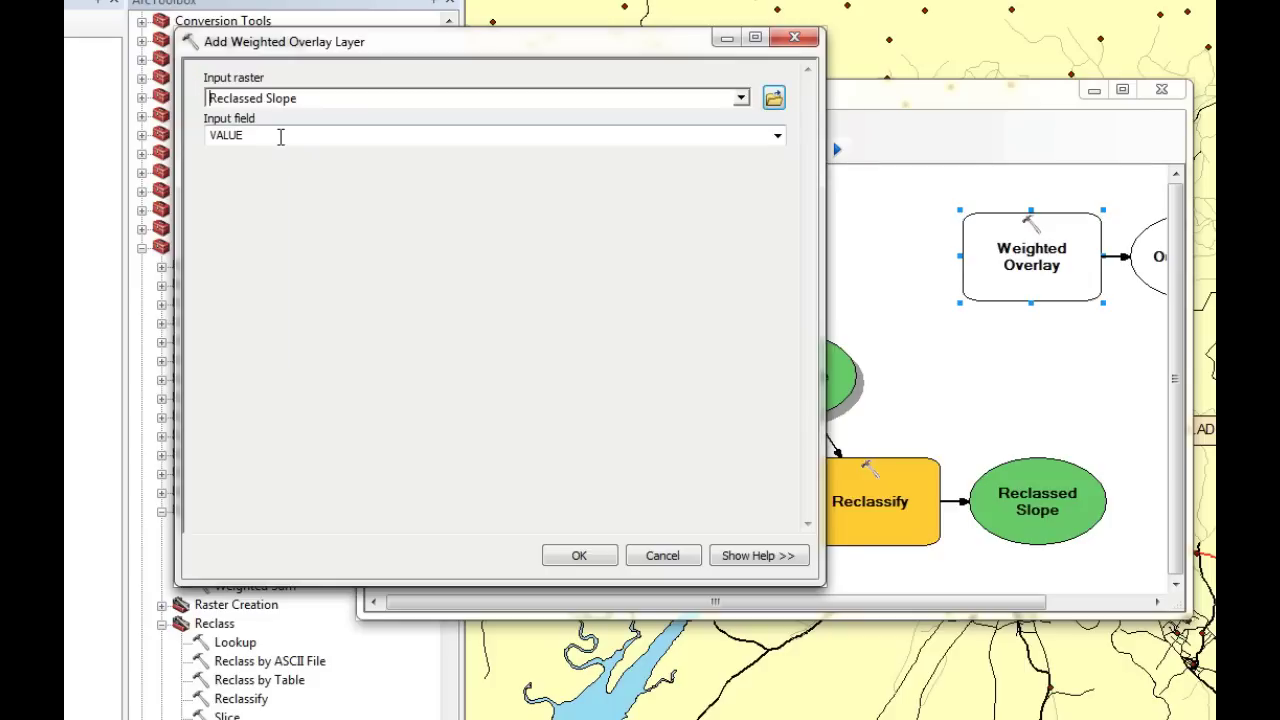
{"action": "left_click", "coordinate": [582, 556]}
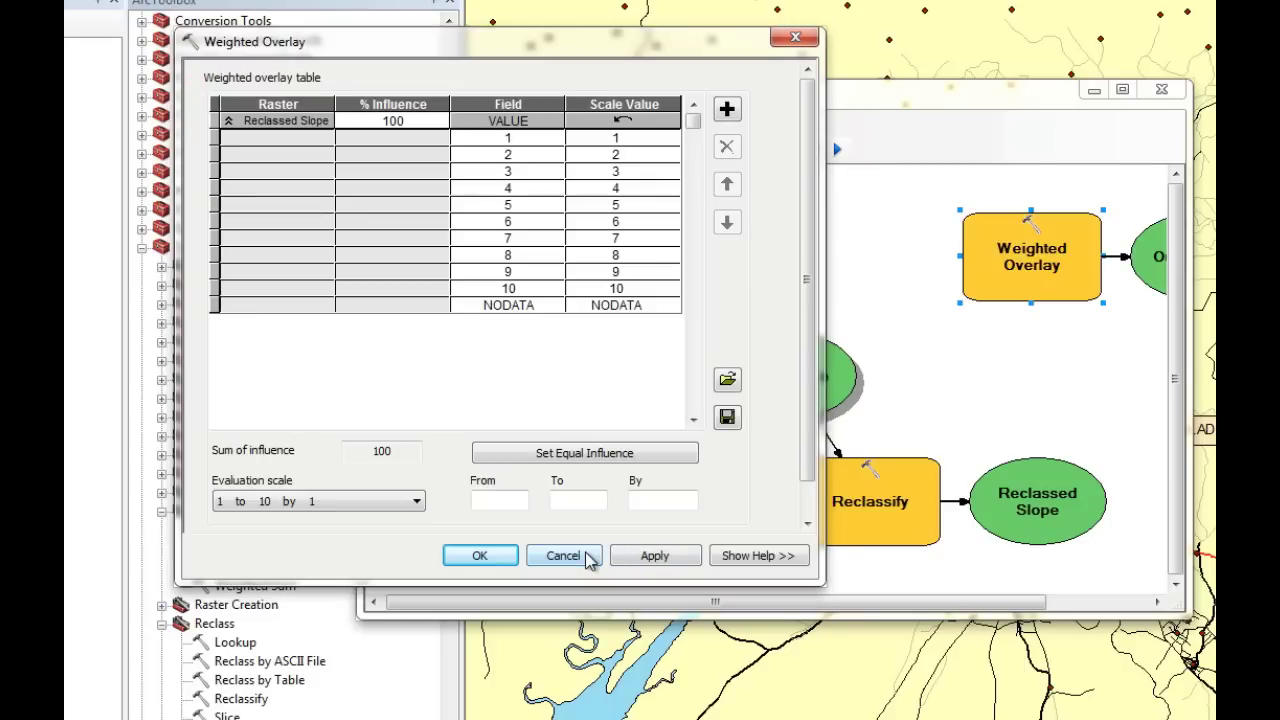
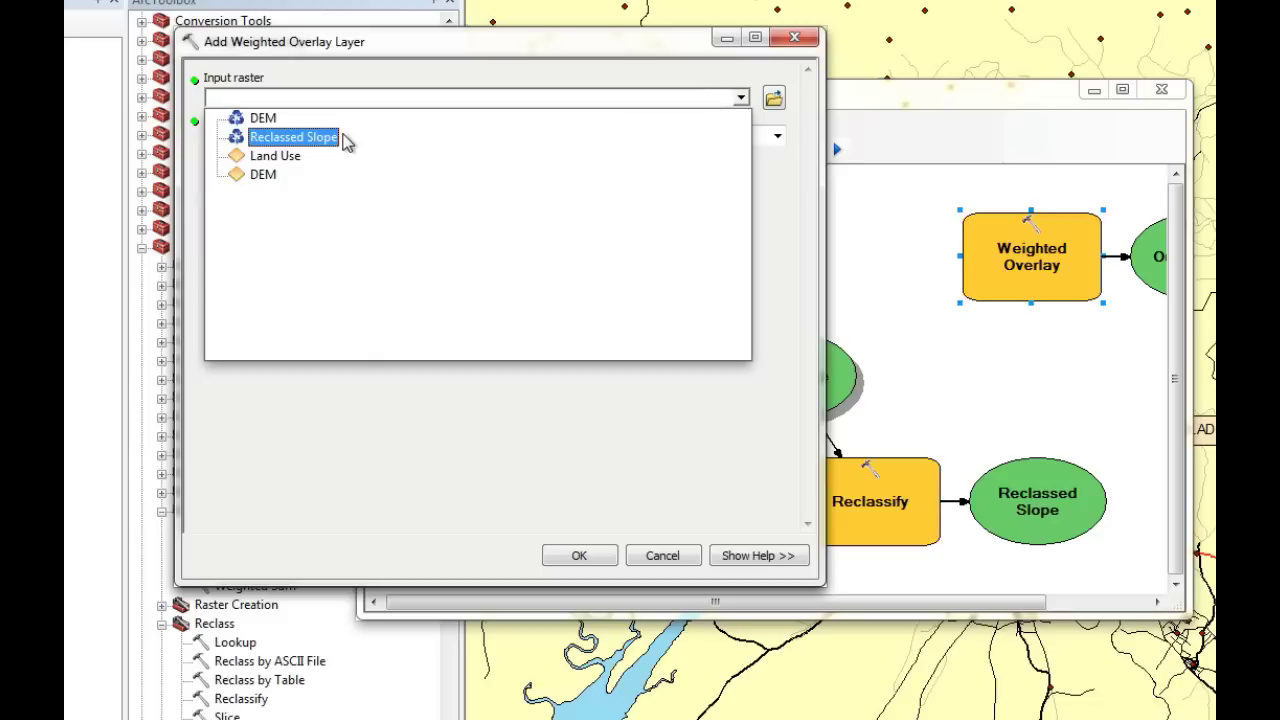
- Add Land Use to the weighted overlay table with CATEGORY as its input field
{"action": "left_click", "coordinate": [285, 156]}
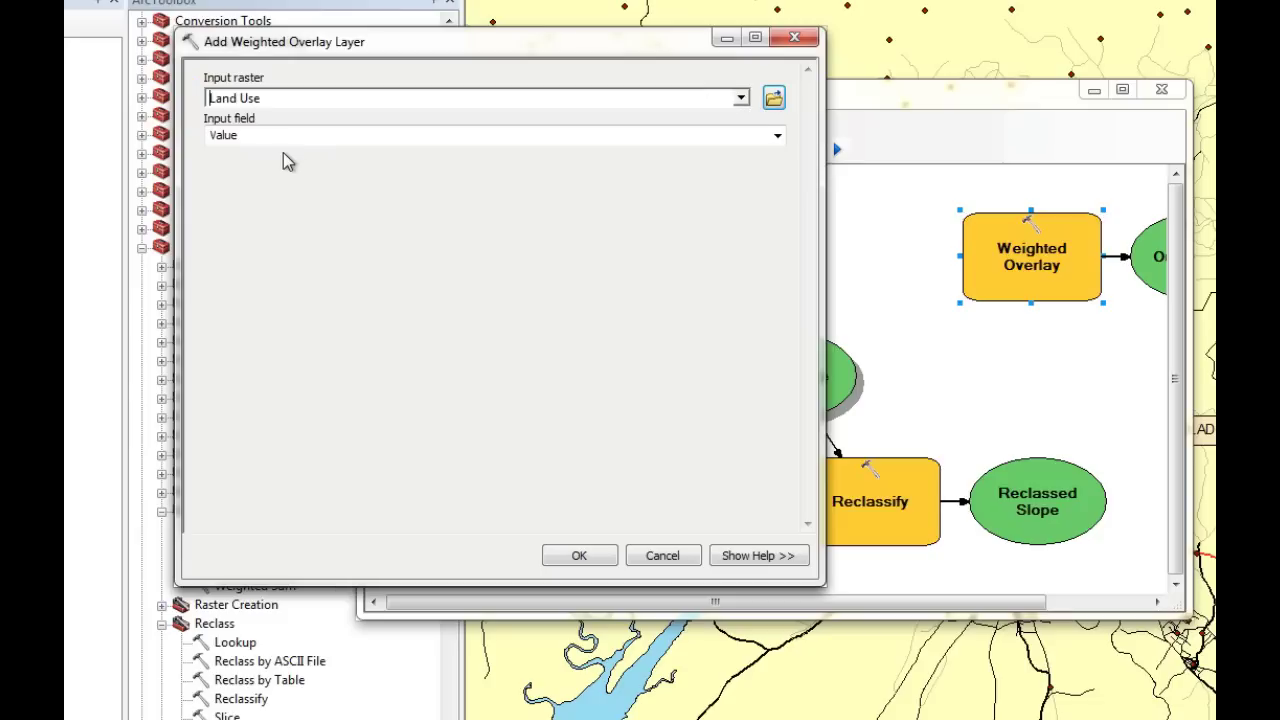
{"action": "left_click", "coordinate": [777, 135]}
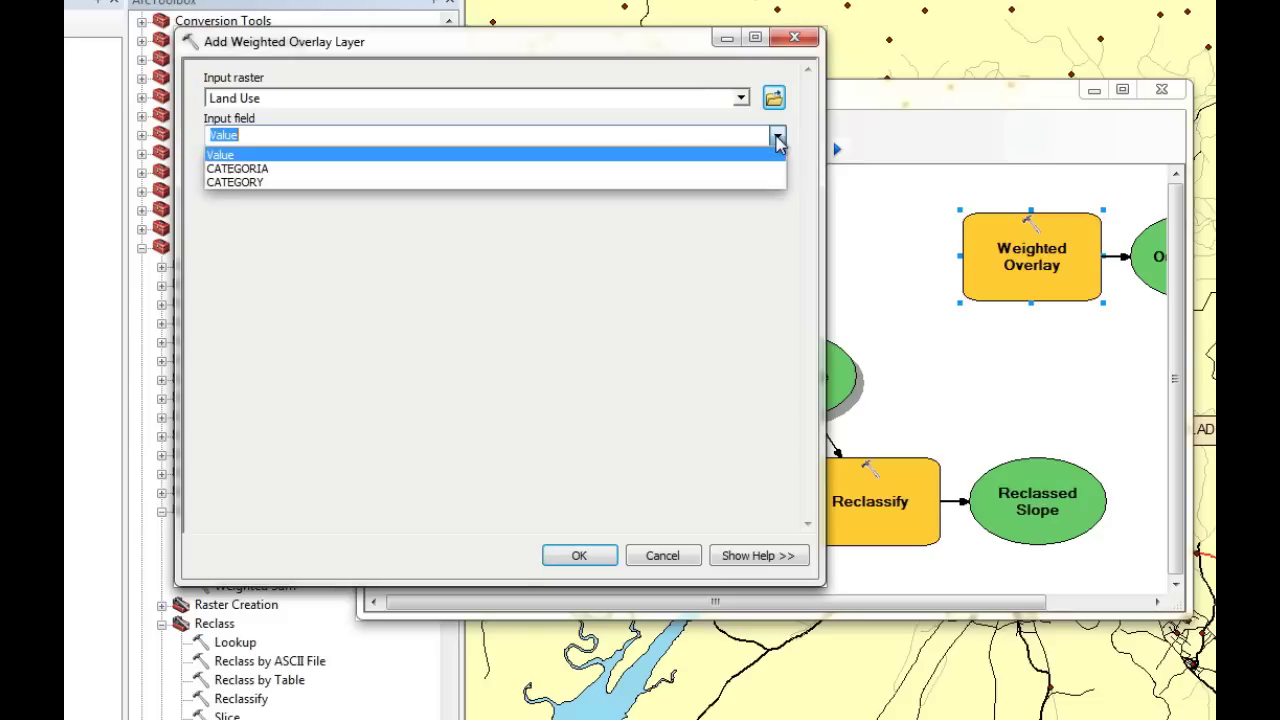
{"action": "left_click", "coordinate": [352, 182]}
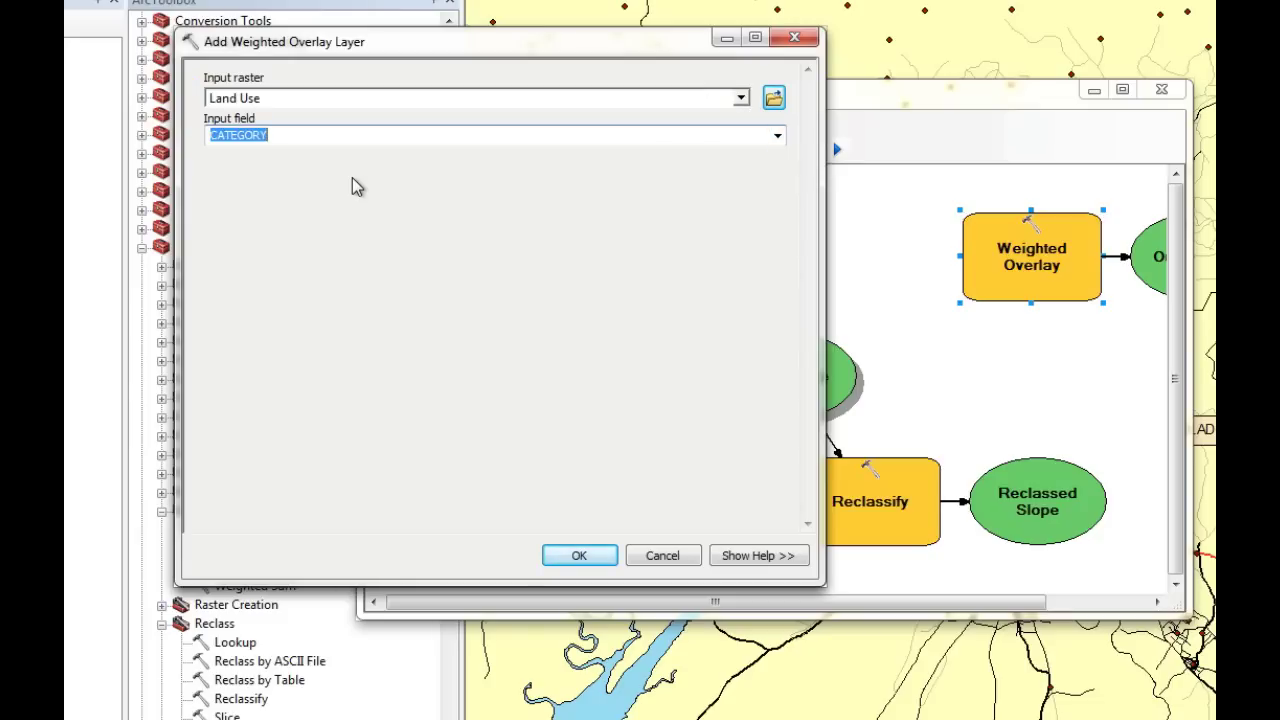
{"action": "left_click", "coordinate": [592, 559]}
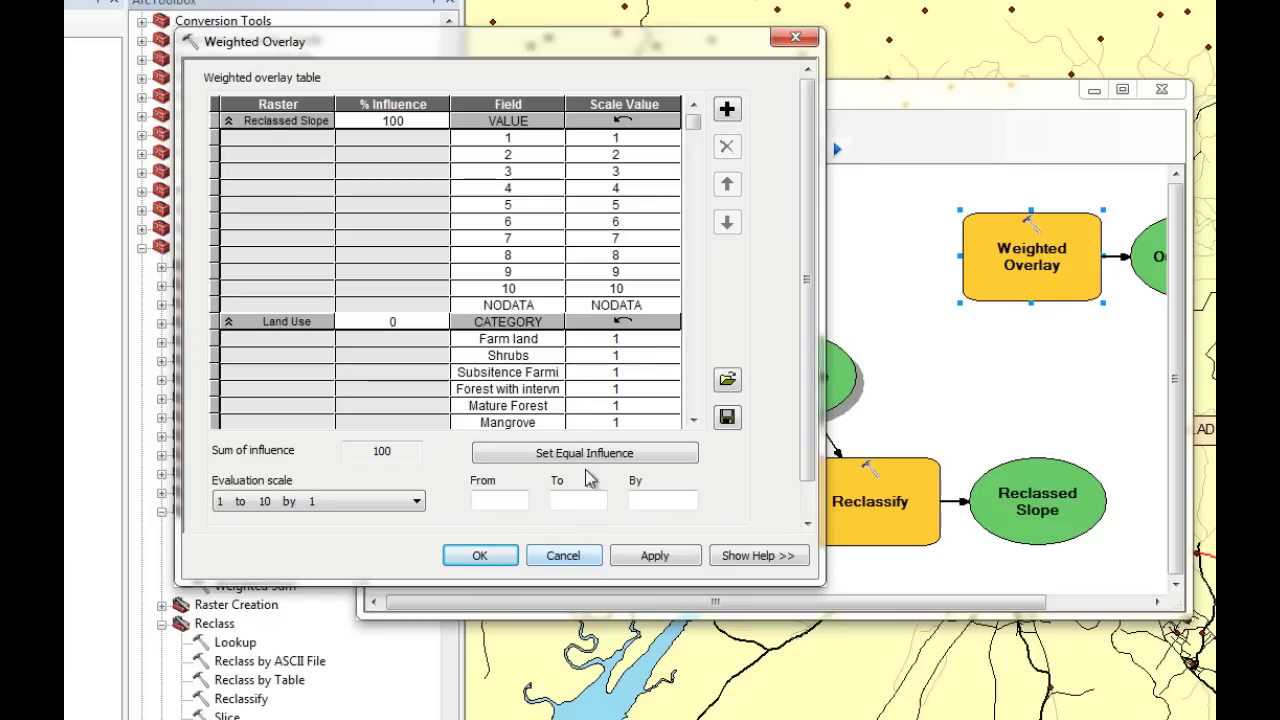
- Set the Land Use scale values to 3 for Farm land and 2 for Shrubs
{"action": "left_click", "coordinate": [629, 339]}
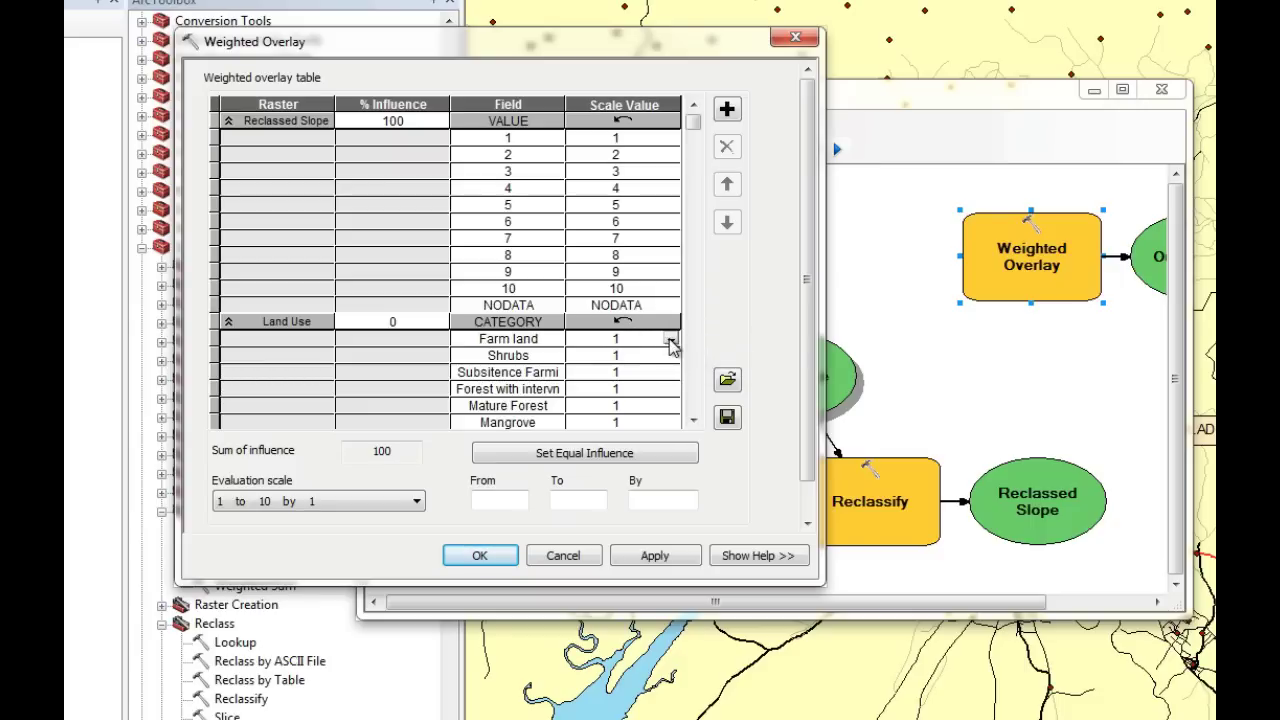
{"action": "left_click", "coordinate": [669, 340]}
{"action": "left_click", "coordinate": [596, 389]}
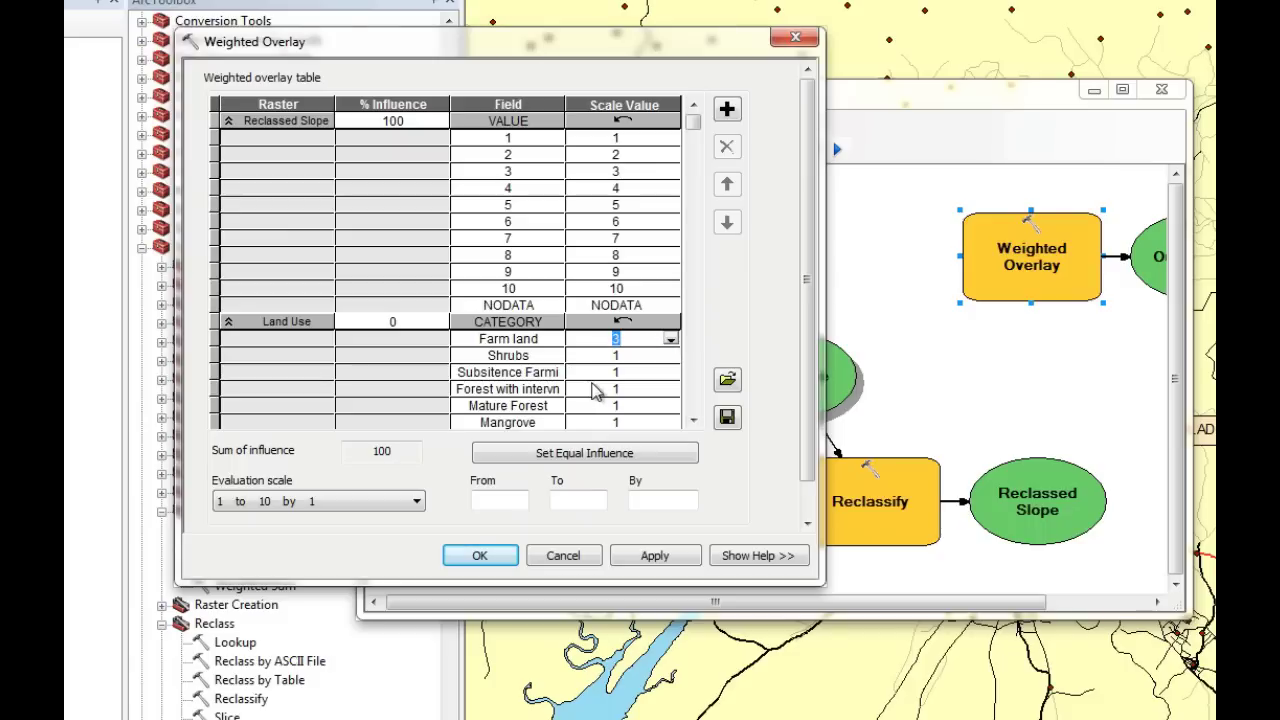
{"action": "left_click", "coordinate": [653, 355]}
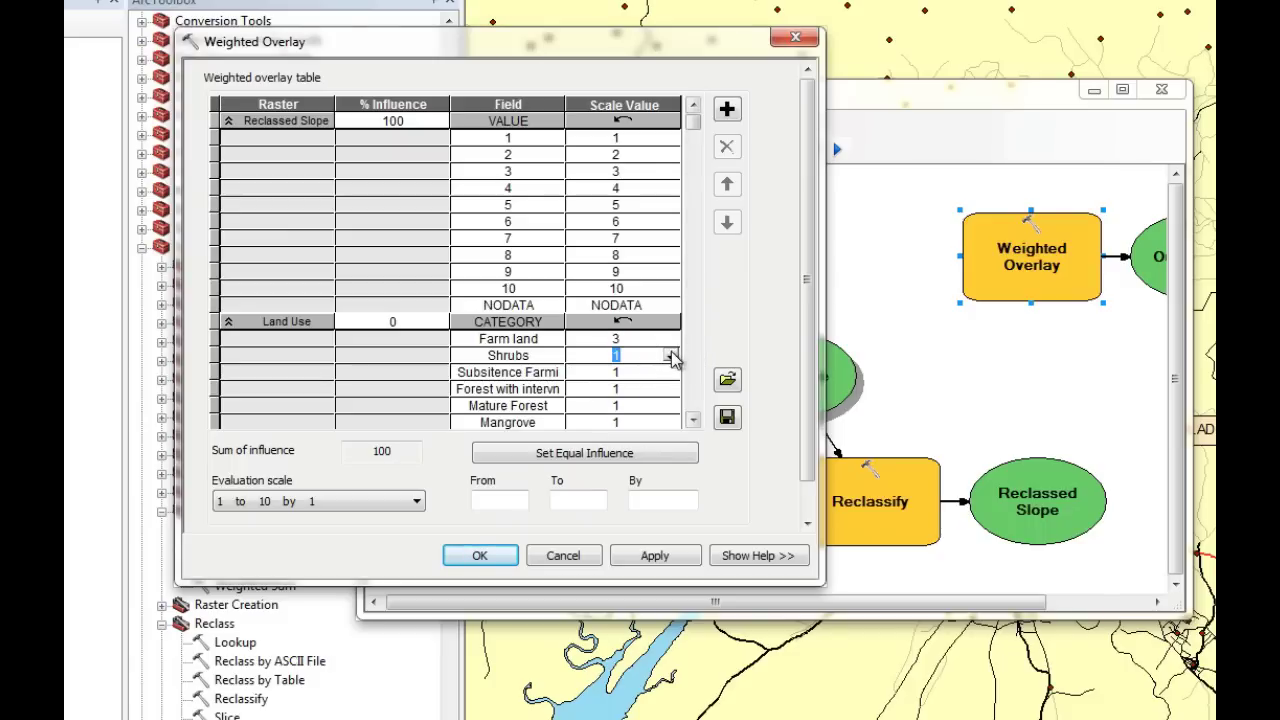
{"action": "left_click", "coordinate": [670, 355]}
{"action": "left_click", "coordinate": [612, 388]}
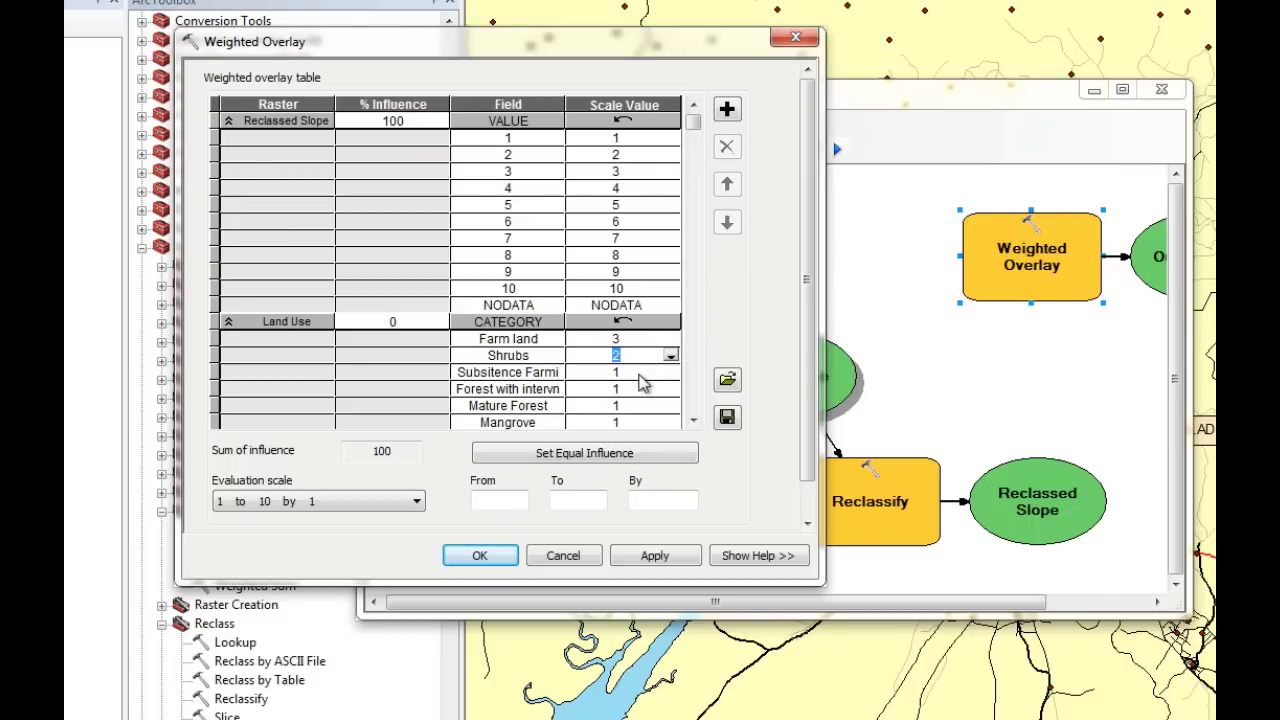
- Set the Land Use scale values to 3 for Subsitence Farmi and 8 for Forest with intervn
{"action": "left_click", "coordinate": [645, 372]}
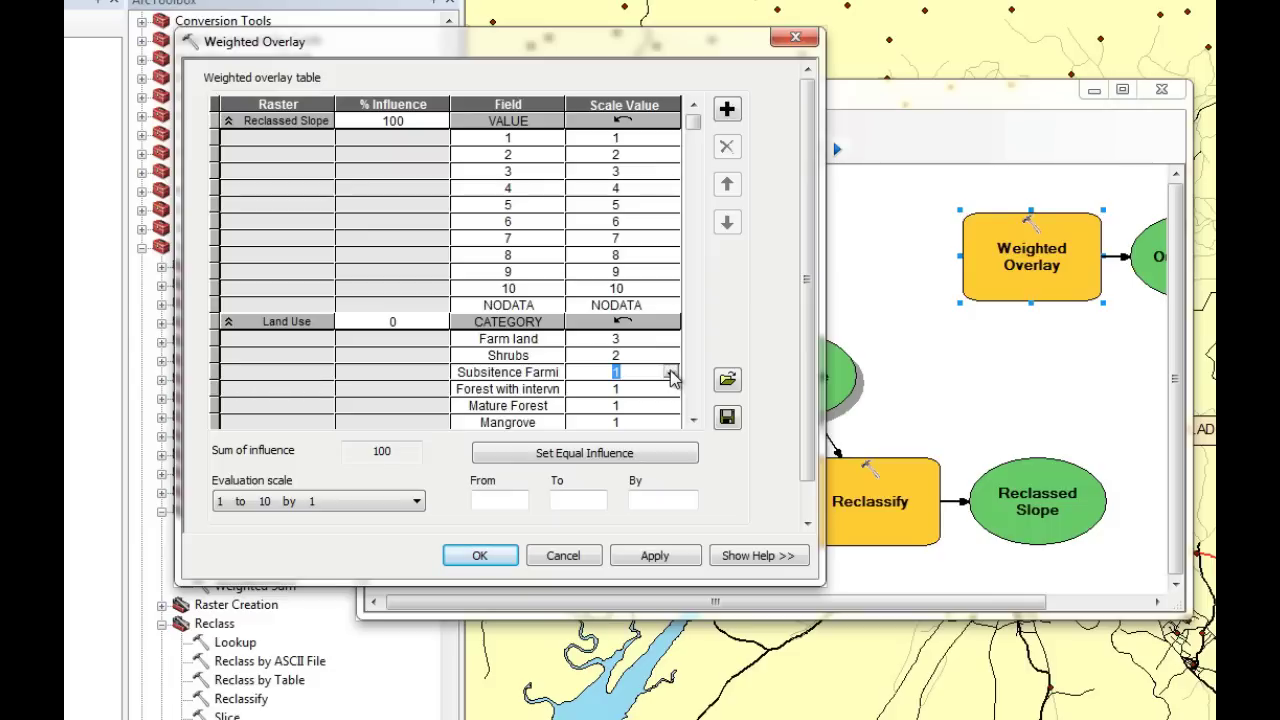
{"action": "left_click", "coordinate": [672, 376]}
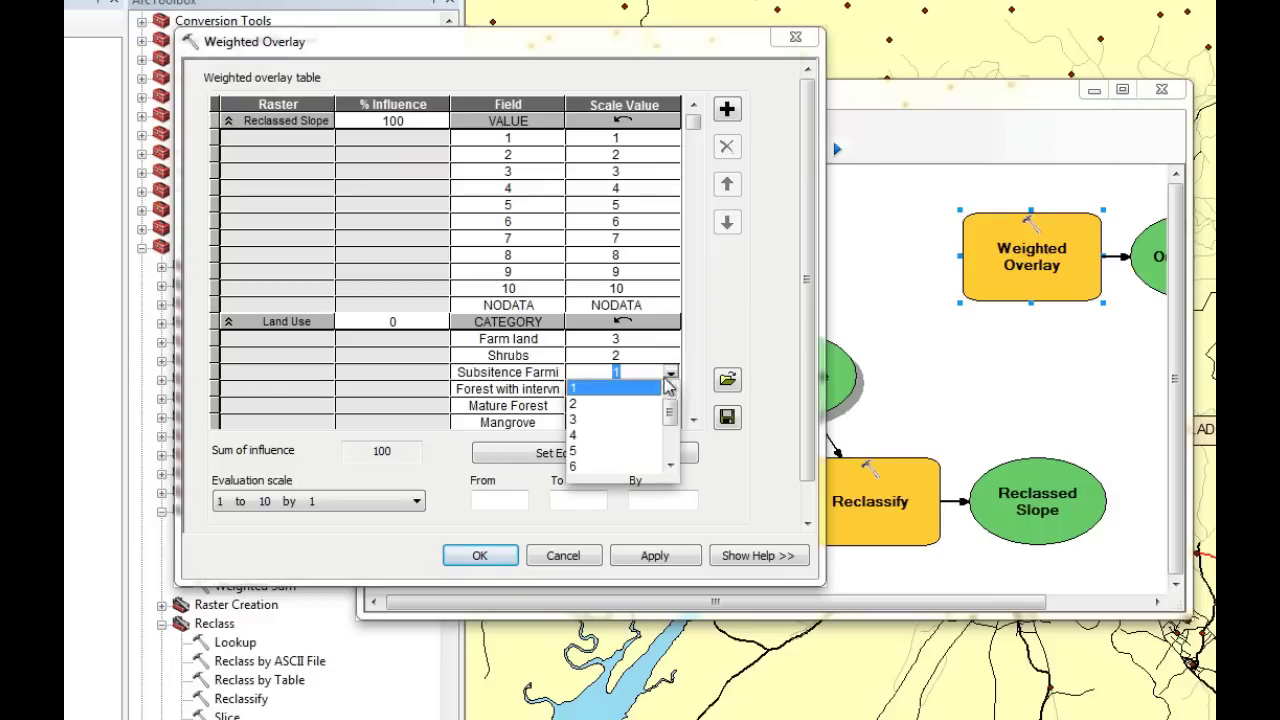
{"action": "left_click", "coordinate": [585, 420]}
{"action": "left_click", "coordinate": [621, 391]}
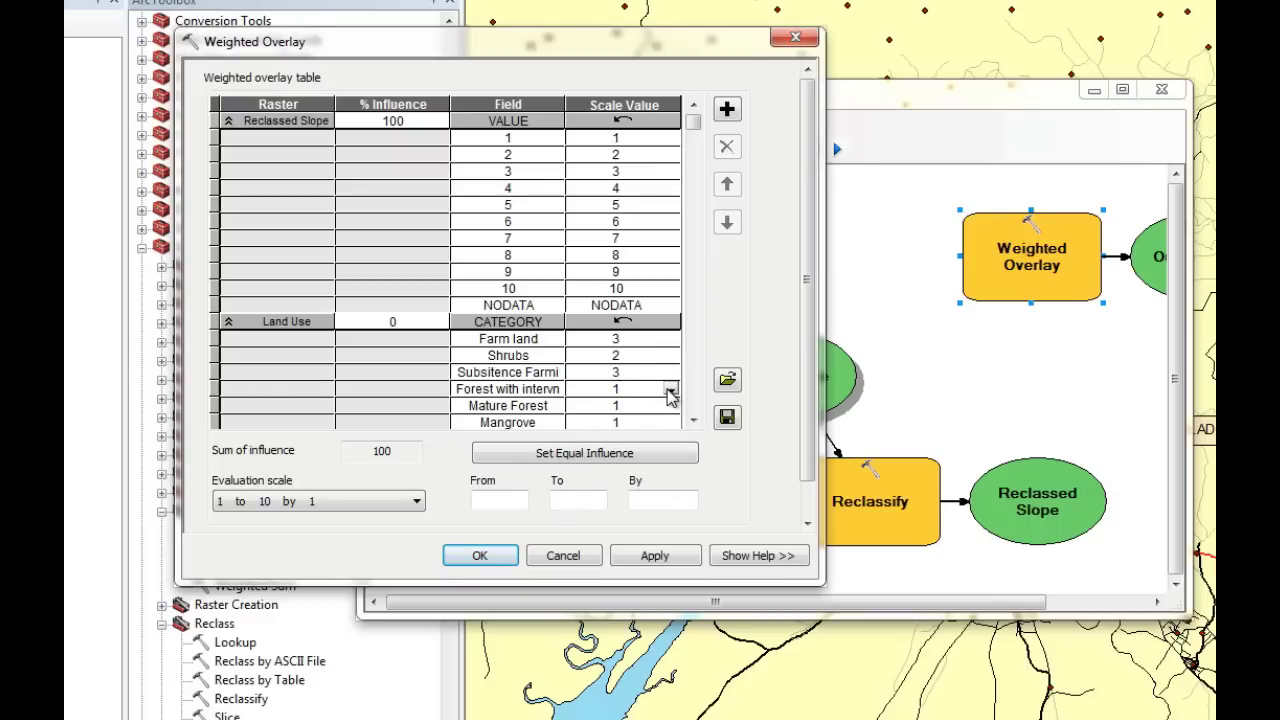
{"action": "left_click", "coordinate": [671, 390]}
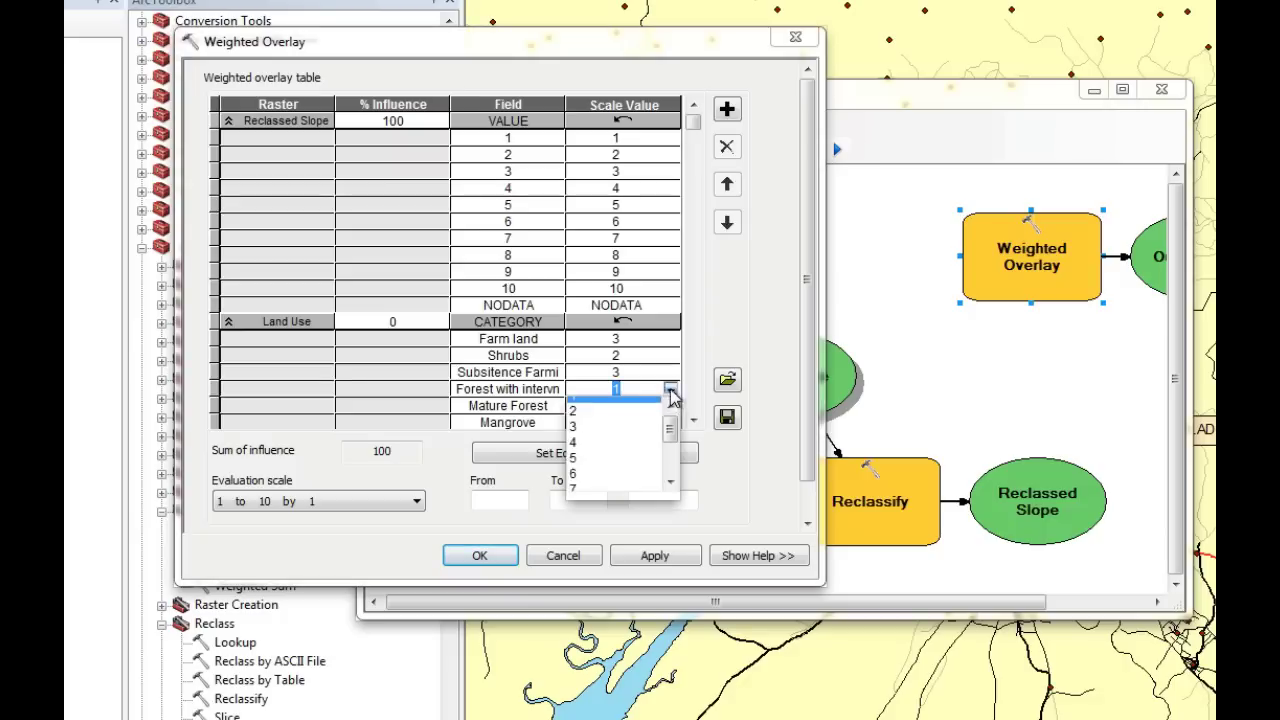
{"action": "scroll", "coordinate": [676, 474], "scroll_direction": "down", "scroll_amount": 2}
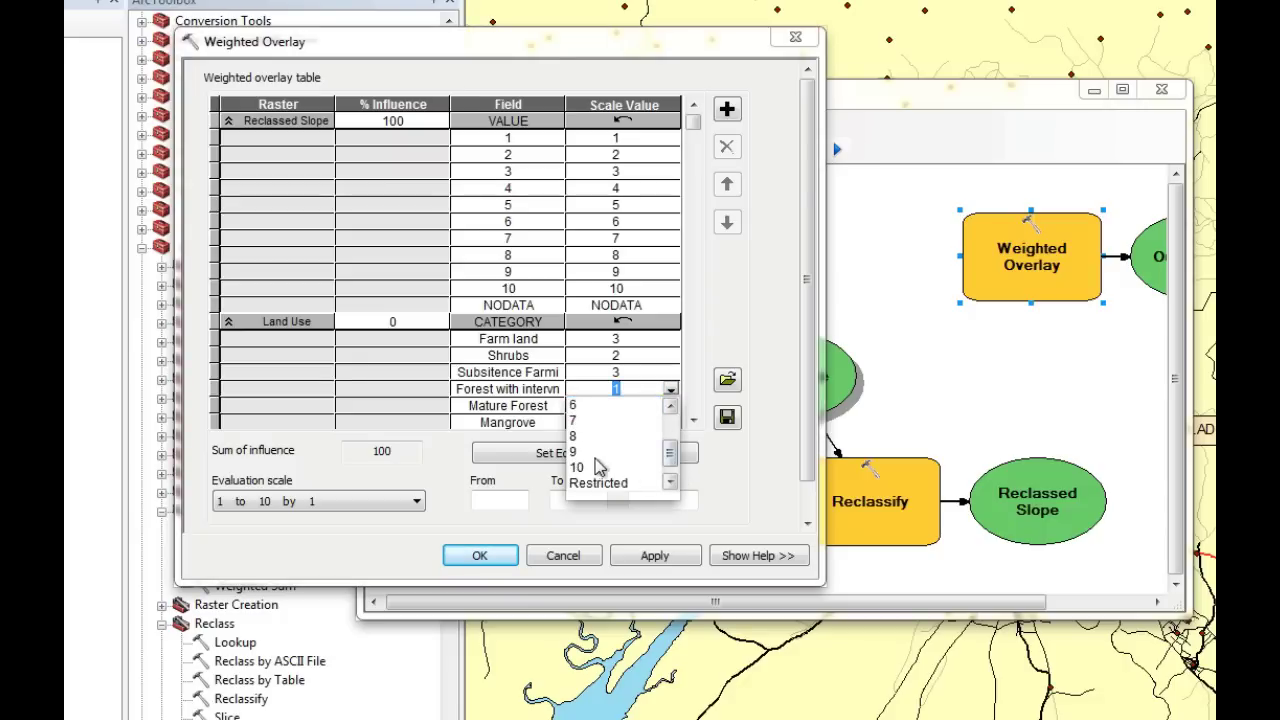
{"action": "left_click", "coordinate": [585, 437]}
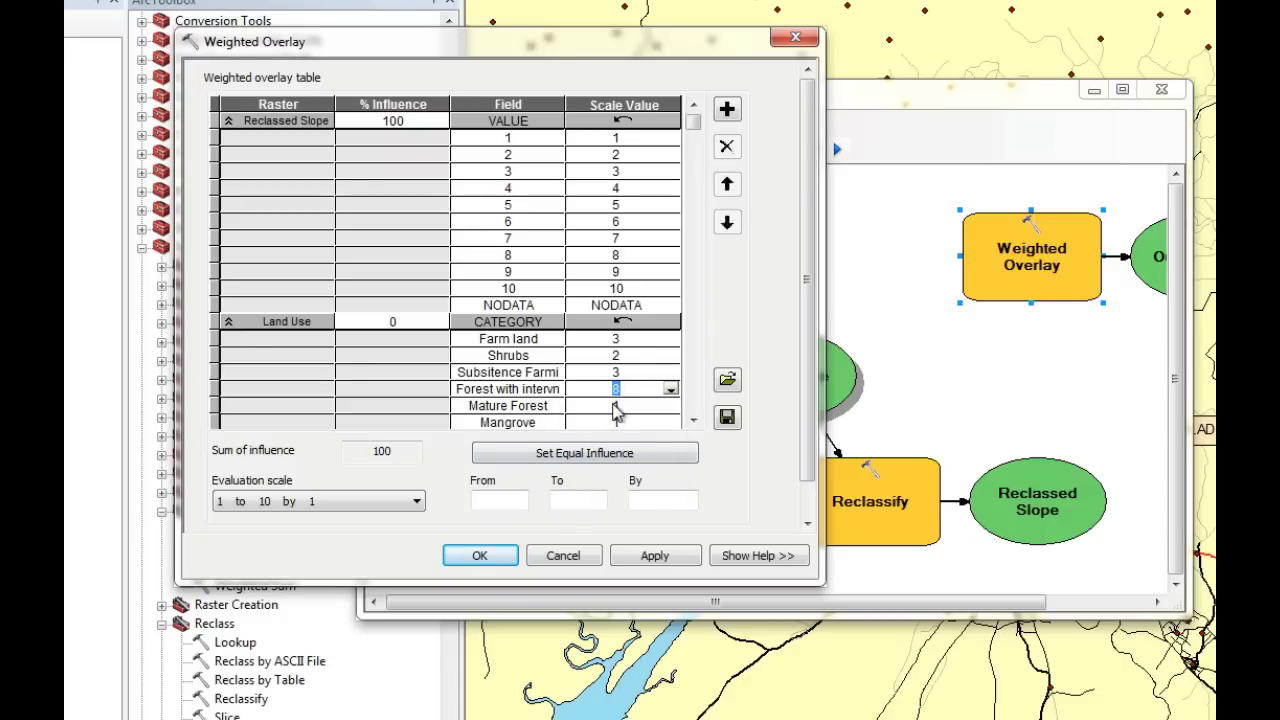
- Set the Land Use scale values to 10 for Mature Forest and 9 for Mangrove
{"action": "left_click", "coordinate": [618, 406]}
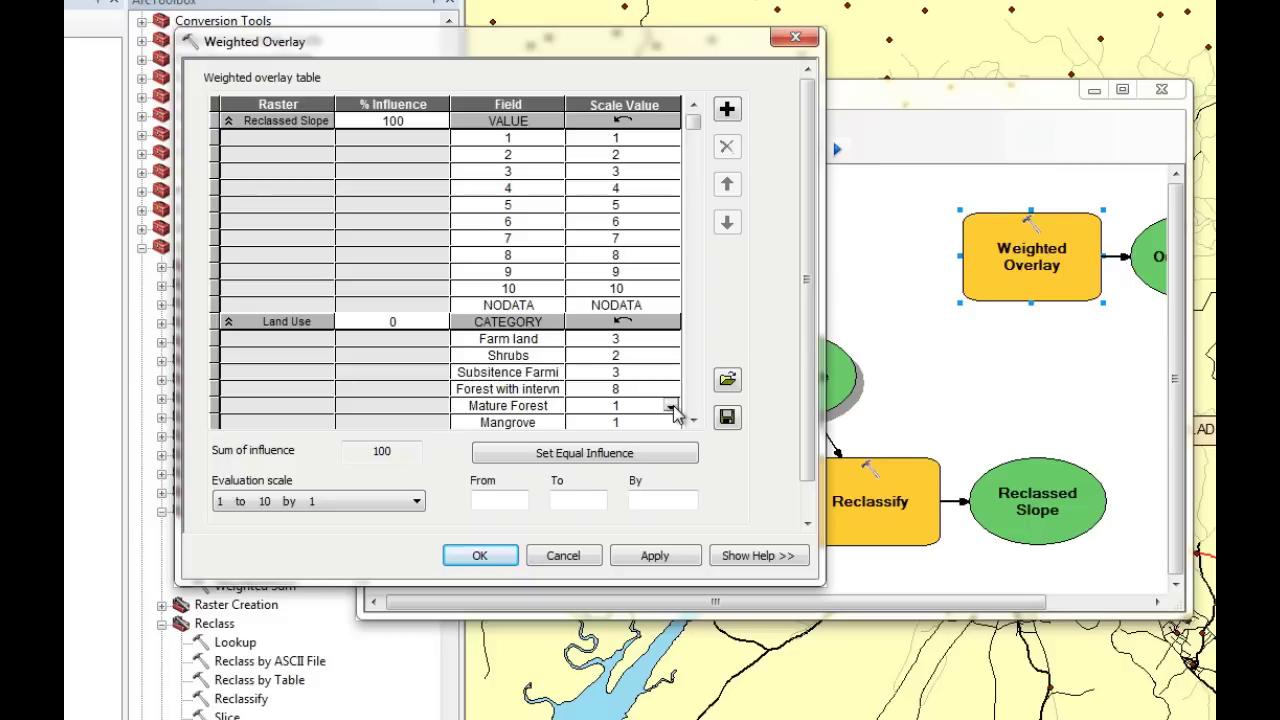
{"action": "left_click", "coordinate": [670, 407]}
{"action": "scroll", "coordinate": [670, 455], "scroll_direction": "down", "scroll_amount": 2}
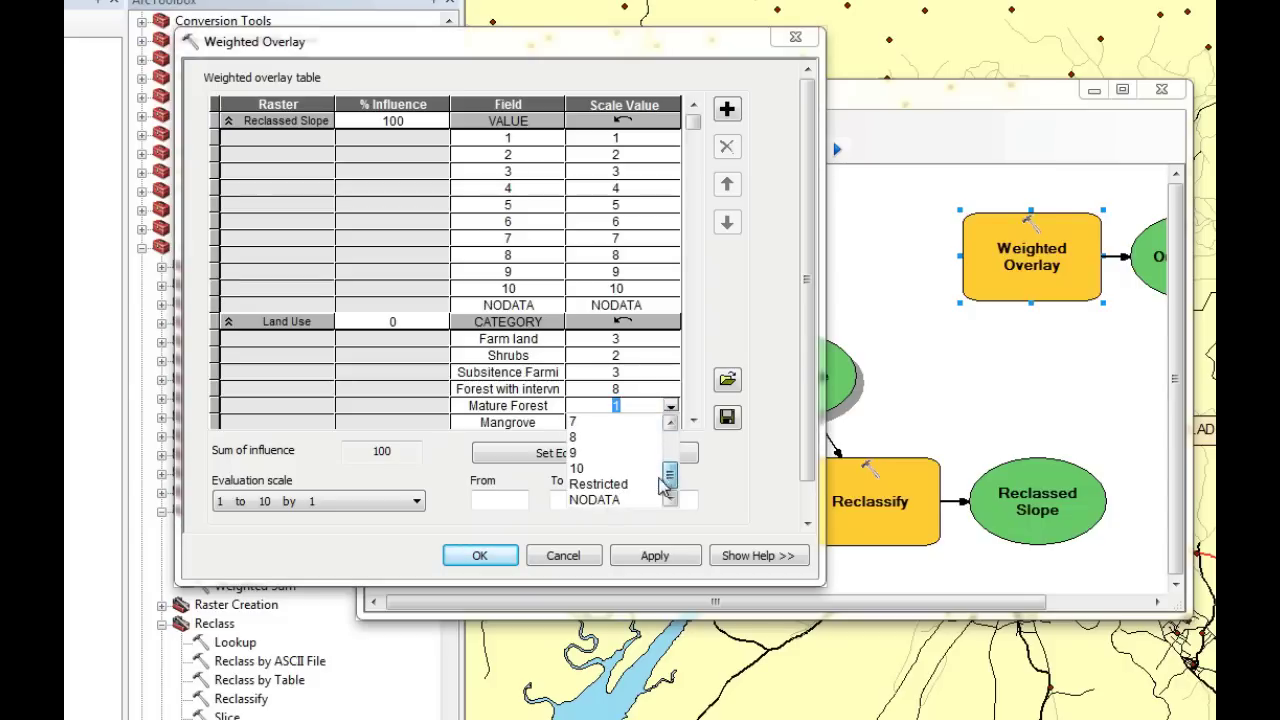
{"action": "left_click", "coordinate": [640, 468]}
{"action": "scroll", "coordinate": [630, 428], "scroll_direction": "down", "scroll_amount": 1}
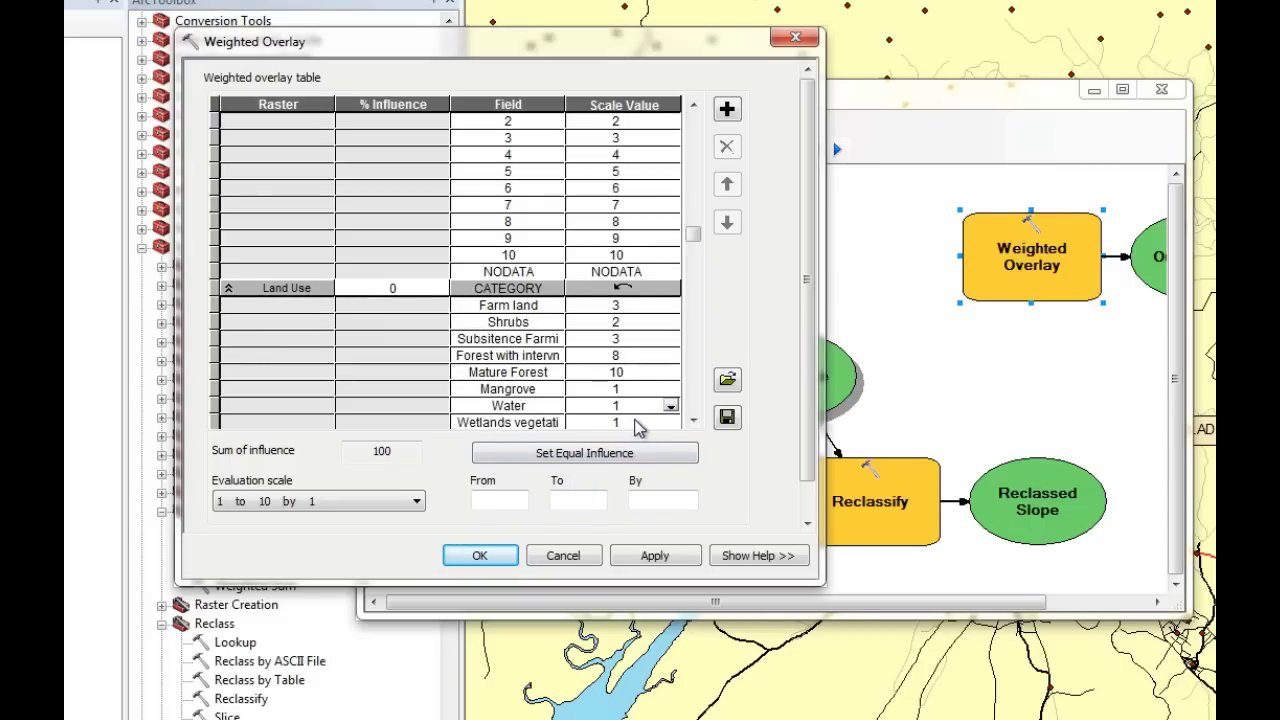
{"action": "left_click", "coordinate": [640, 392]}
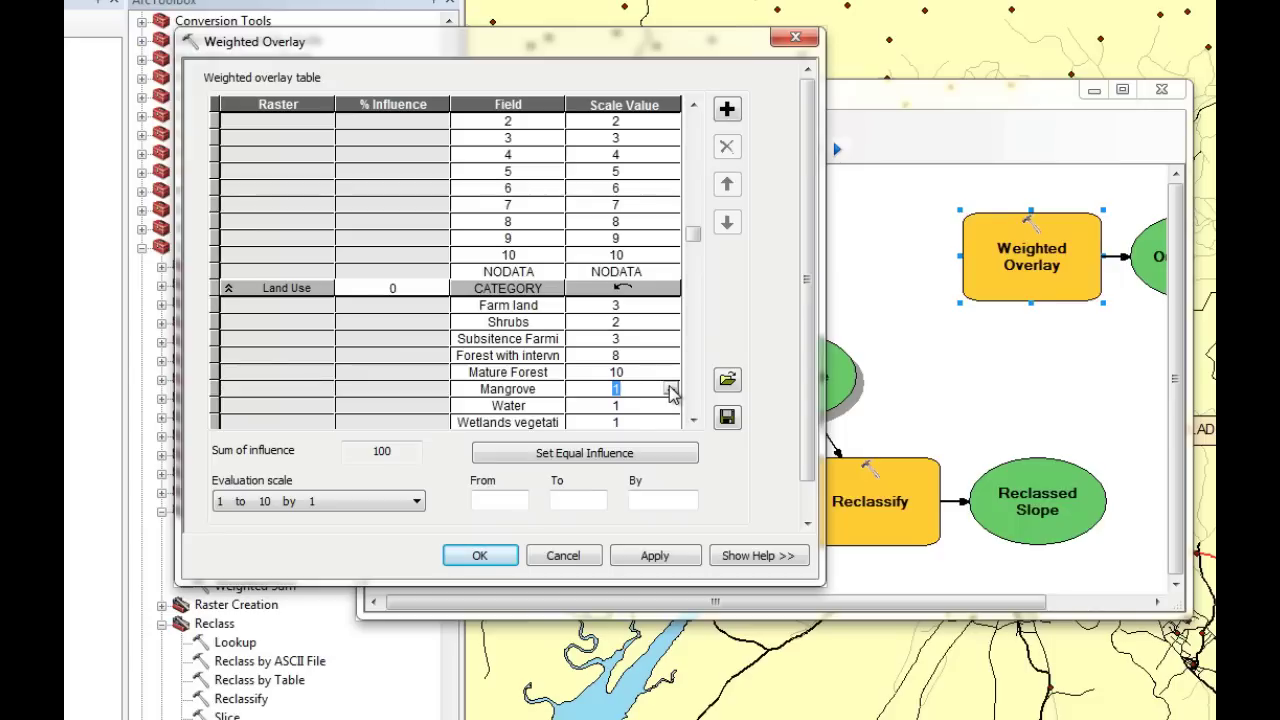
{"action": "left_click", "coordinate": [671, 390]}
{"action": "left_click_drag", "start_coordinate": [670, 418], "coordinate": [670, 470]}
{"action": "left_click", "coordinate": [600, 436]}
- Set the Land Use scale values to 10 for Water and 8 for Wetlands vegetati
{"action": "left_click", "coordinate": [641, 406]}
{"action": "left_click", "coordinate": [671, 406]}
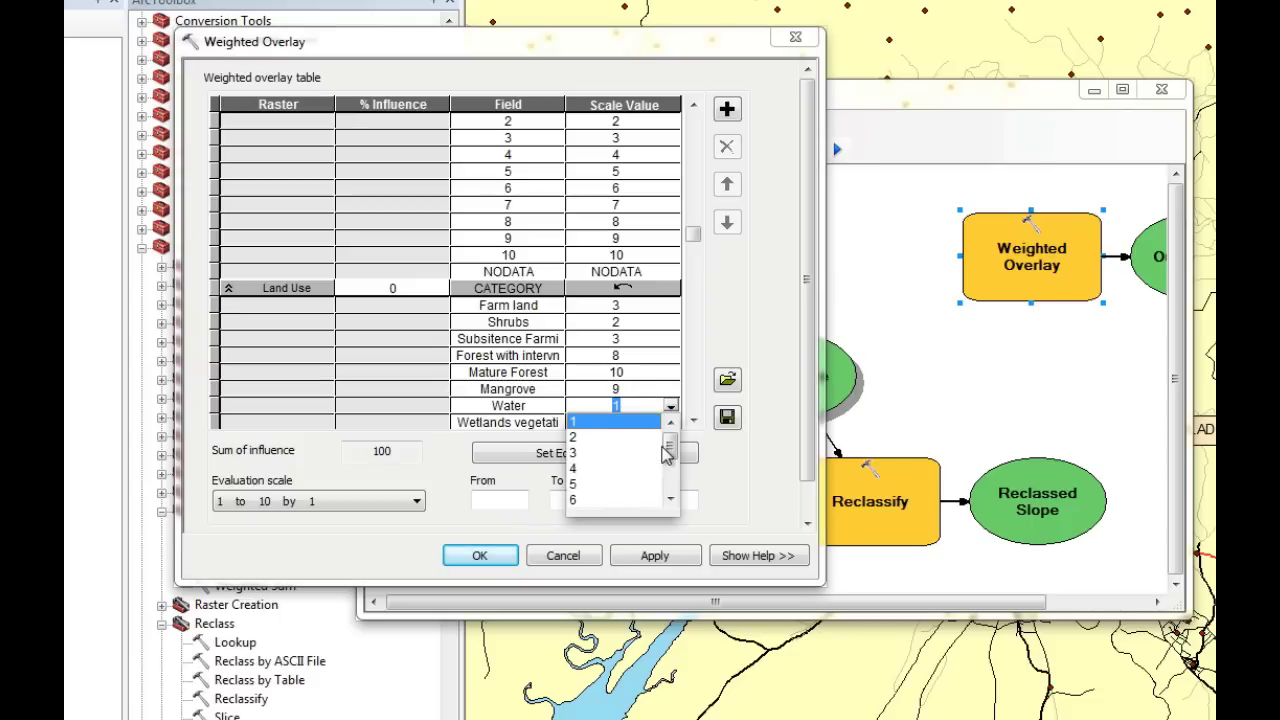
{"action": "left_click_drag", "start_coordinate": [666, 452], "coordinate": [671, 480]}
{"action": "left_click", "coordinate": [605, 464]}
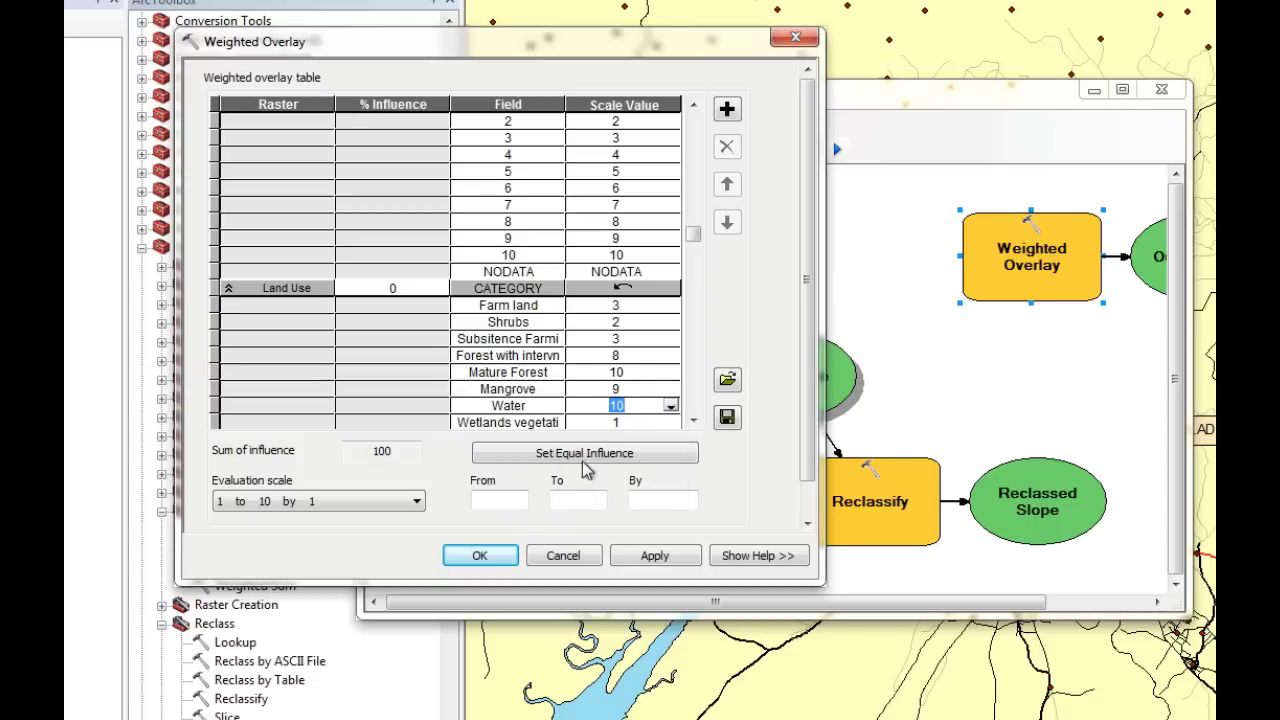
{"action": "key", "text": "Down"}
{"action": "key", "text": "Down"}
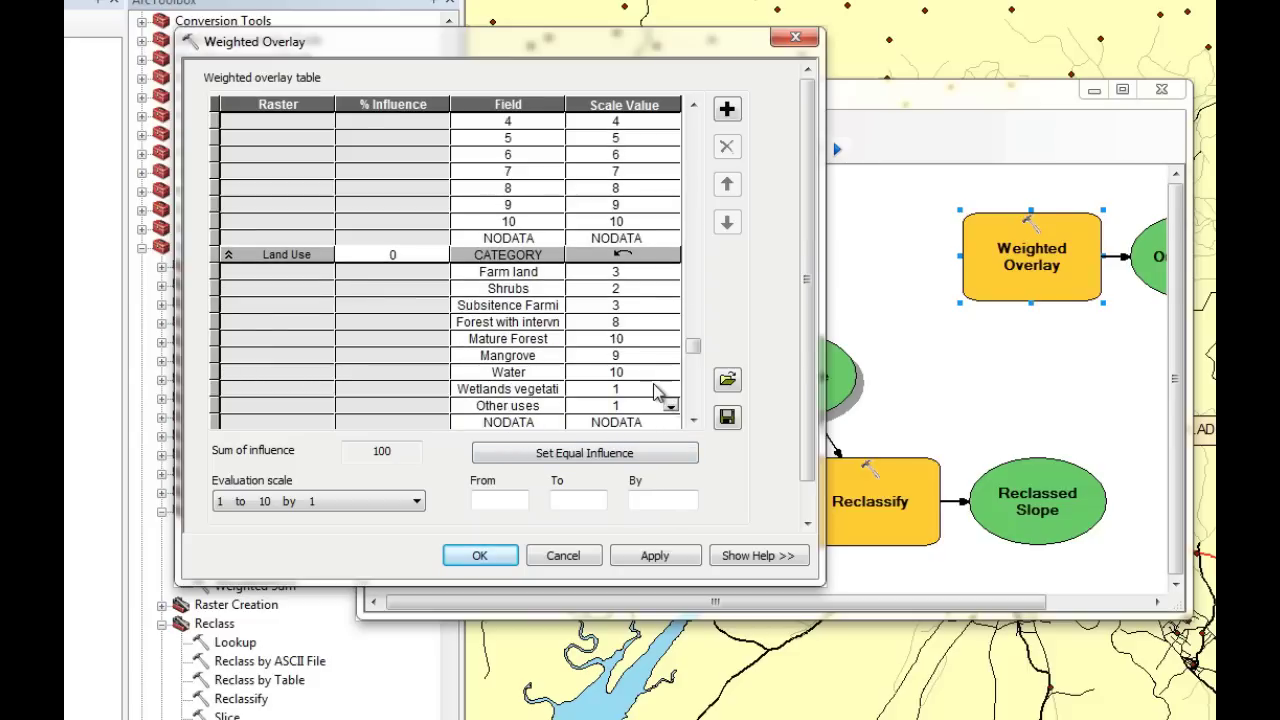
{"action": "left_click", "coordinate": [666, 390]}
{"action": "left_click", "coordinate": [671, 390]}
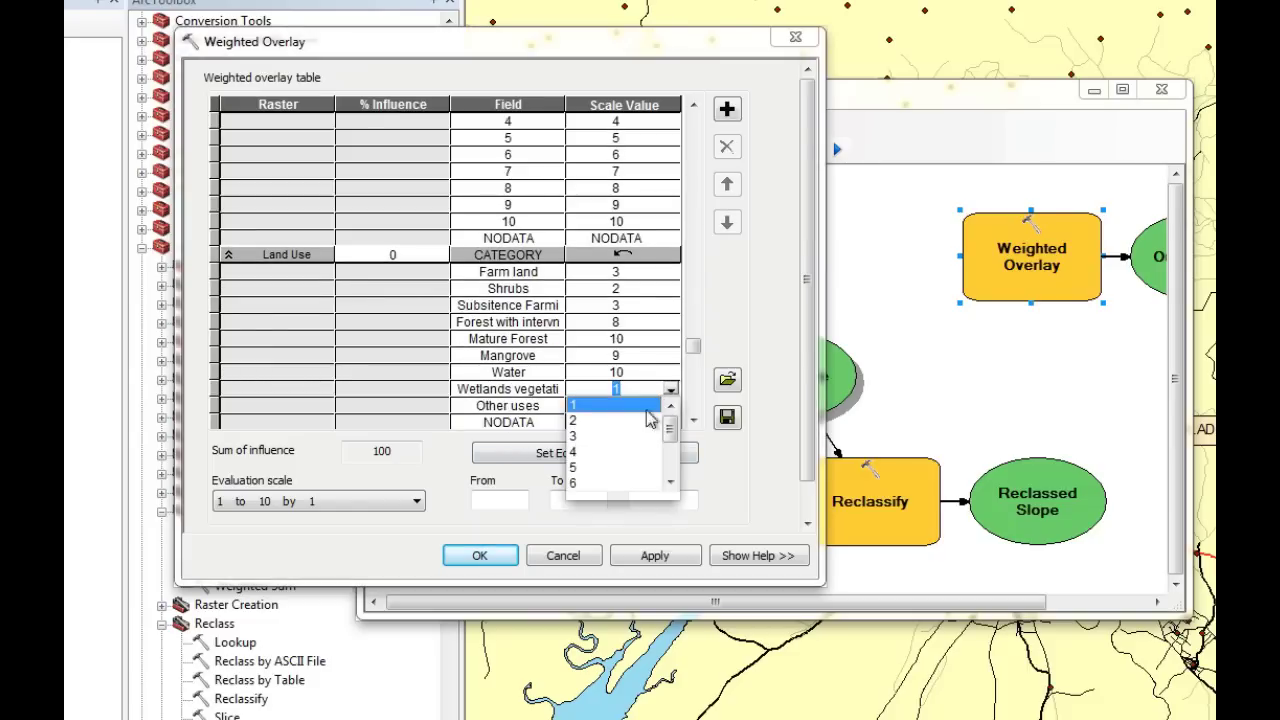
{"action": "left_click_drag", "start_coordinate": [674, 434], "coordinate": [673, 453]}
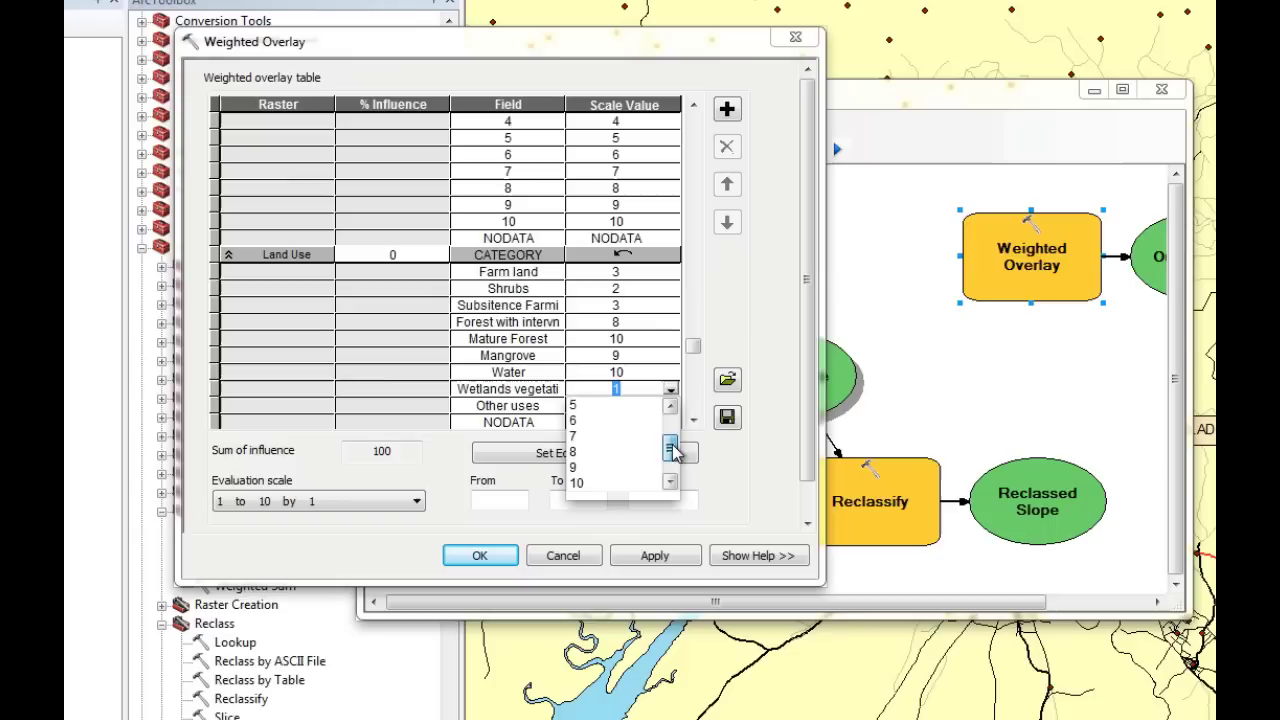
{"action": "left_click", "coordinate": [587, 457]}
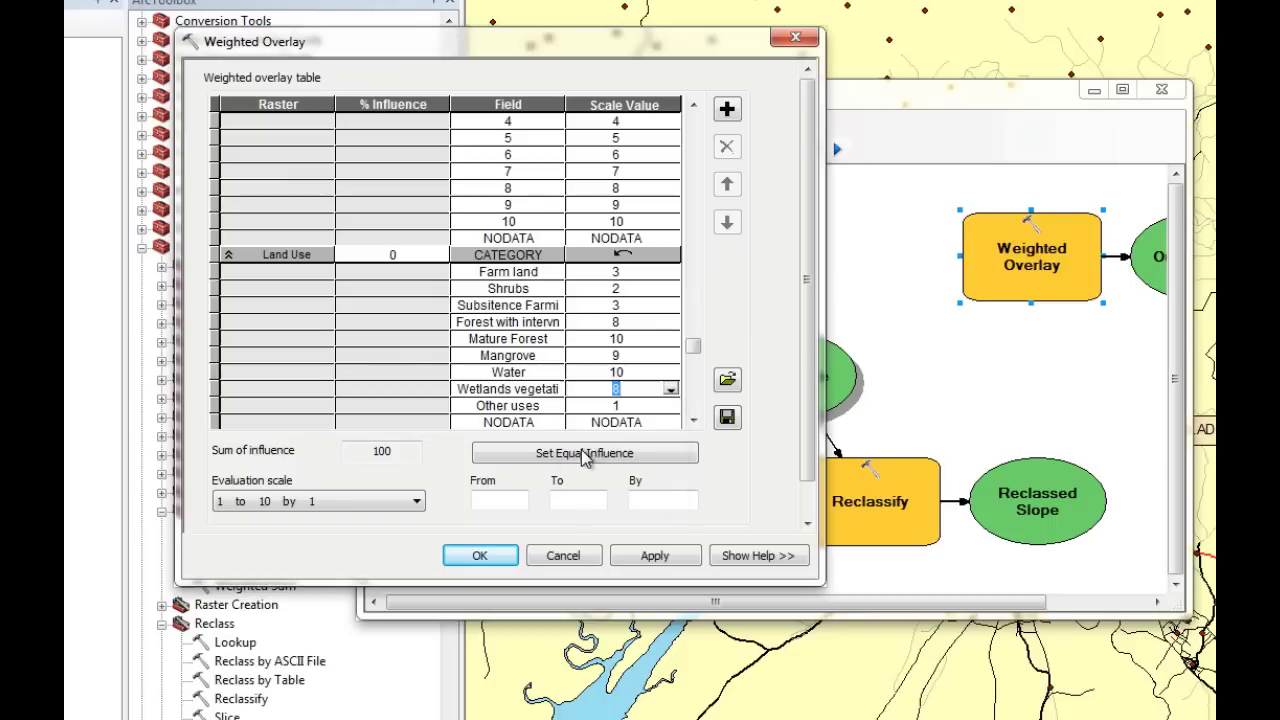
- Set the scale value of the Other uses category in Land Use to 3
{"action": "left_click", "coordinate": [643, 405]}
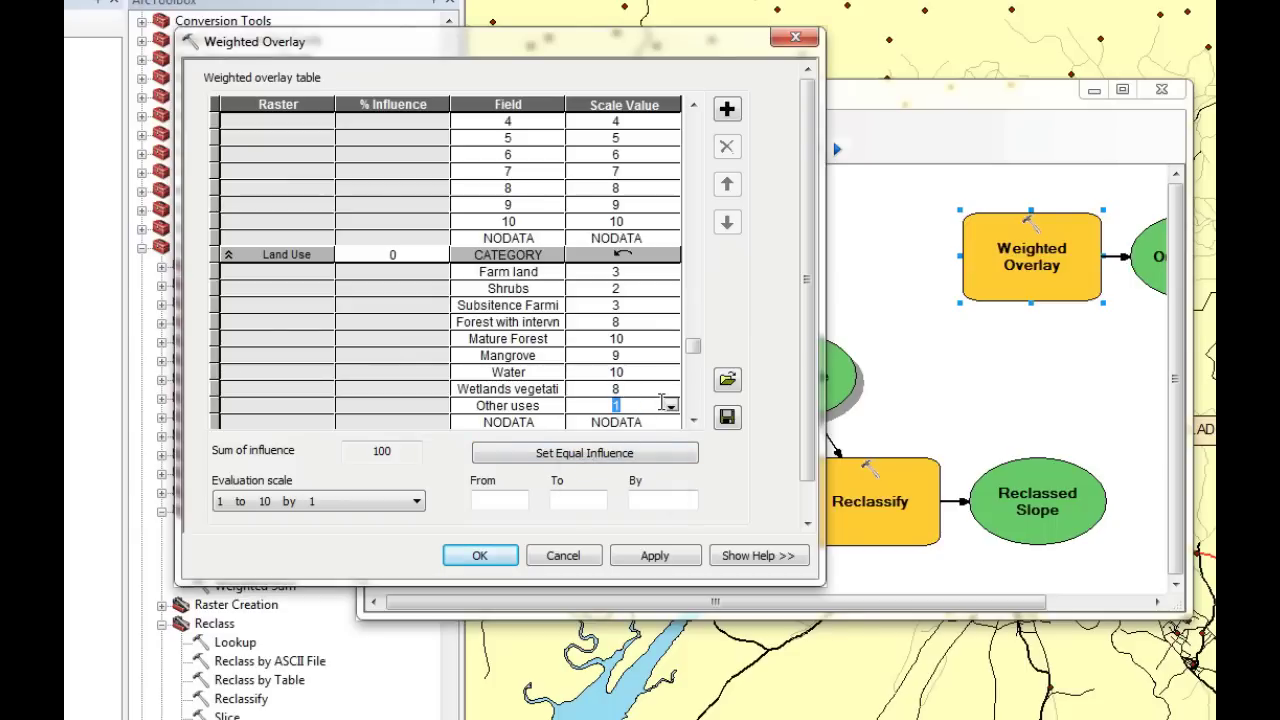
{"action": "left_click", "coordinate": [672, 408]}
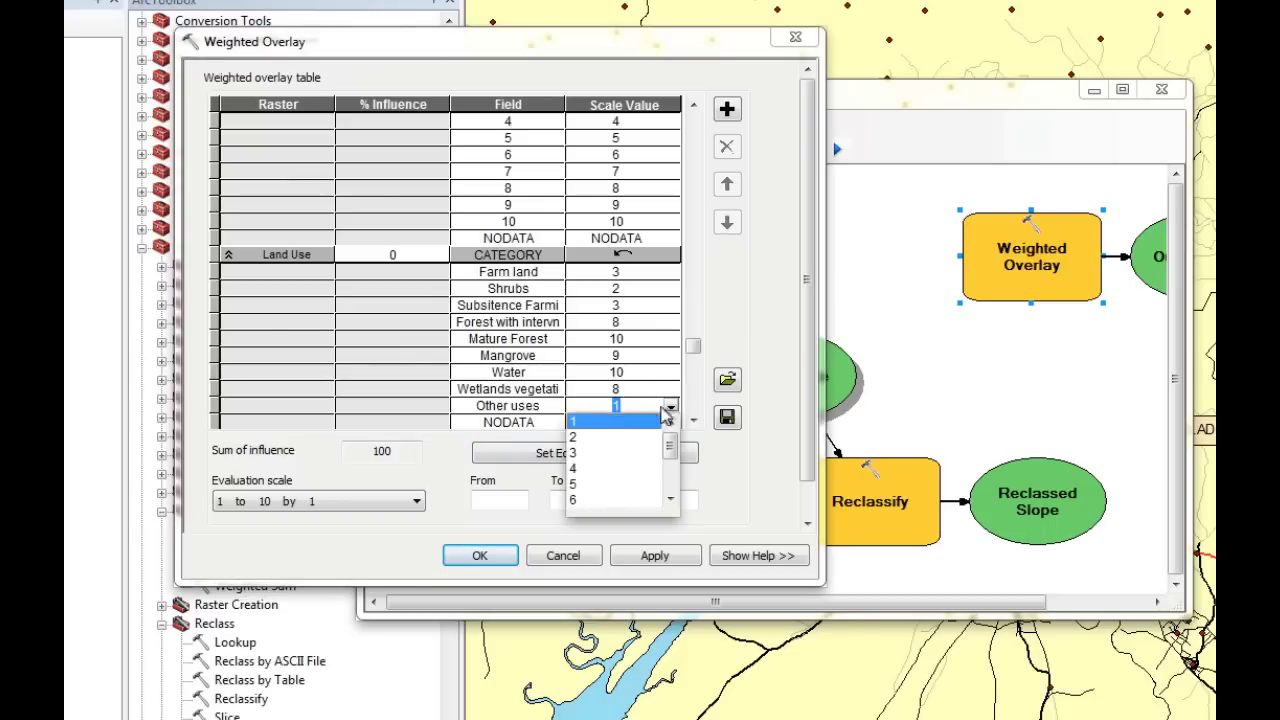
{"action": "left_click", "coordinate": [576, 450]}
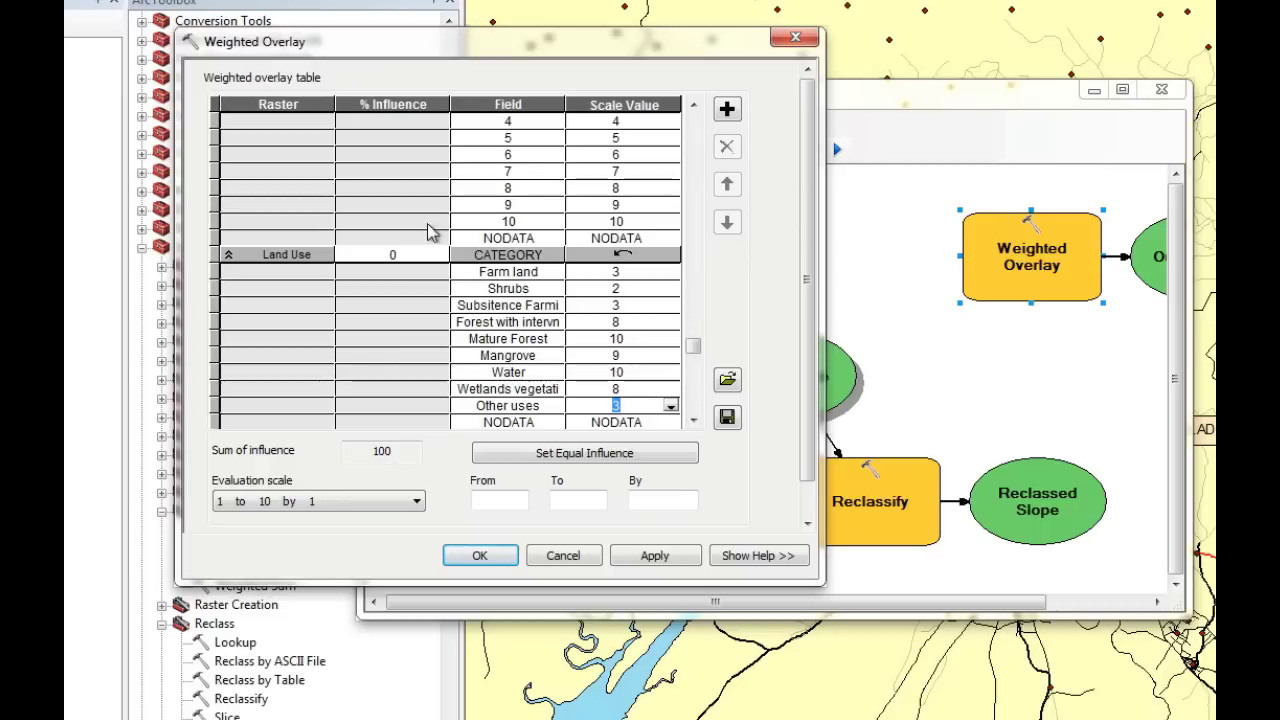
- Set the percent influence to 34 for Land Use and 66 for Reclassed Slope, and accept the Weighted Overlay parameters
{"action": "left_click", "coordinate": [409, 254]}
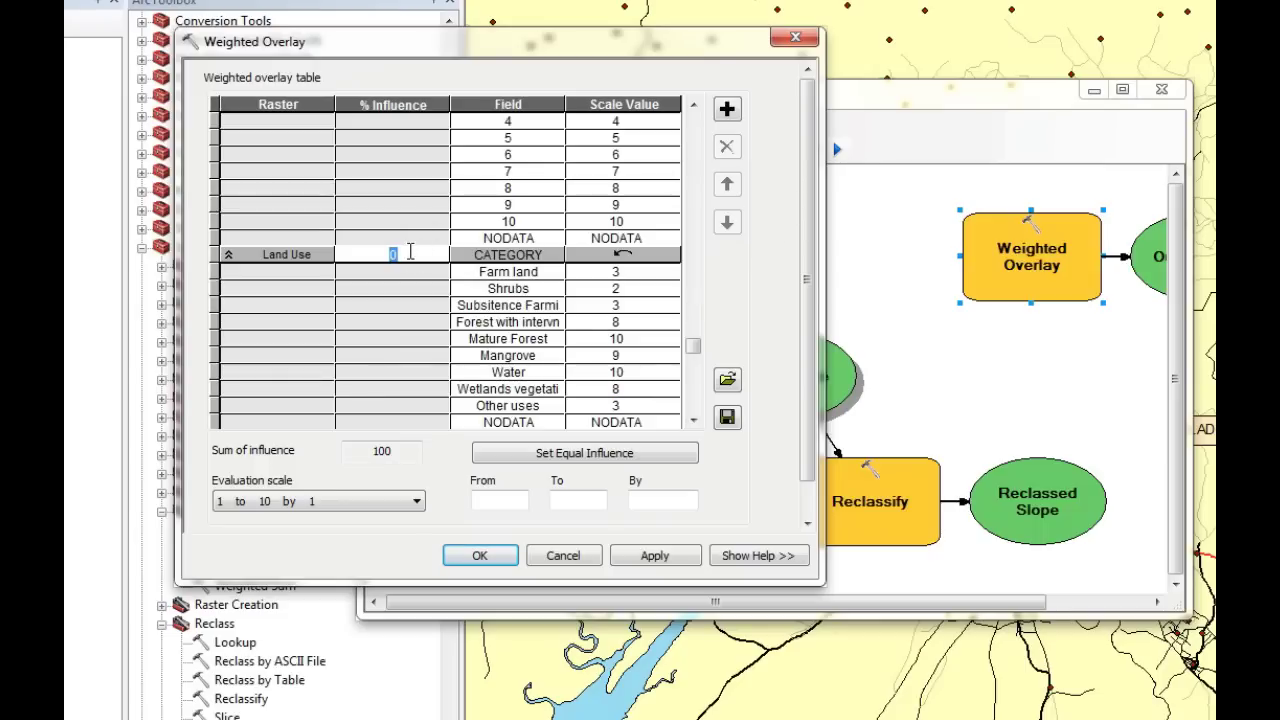
{"action": "type", "text": "34"}
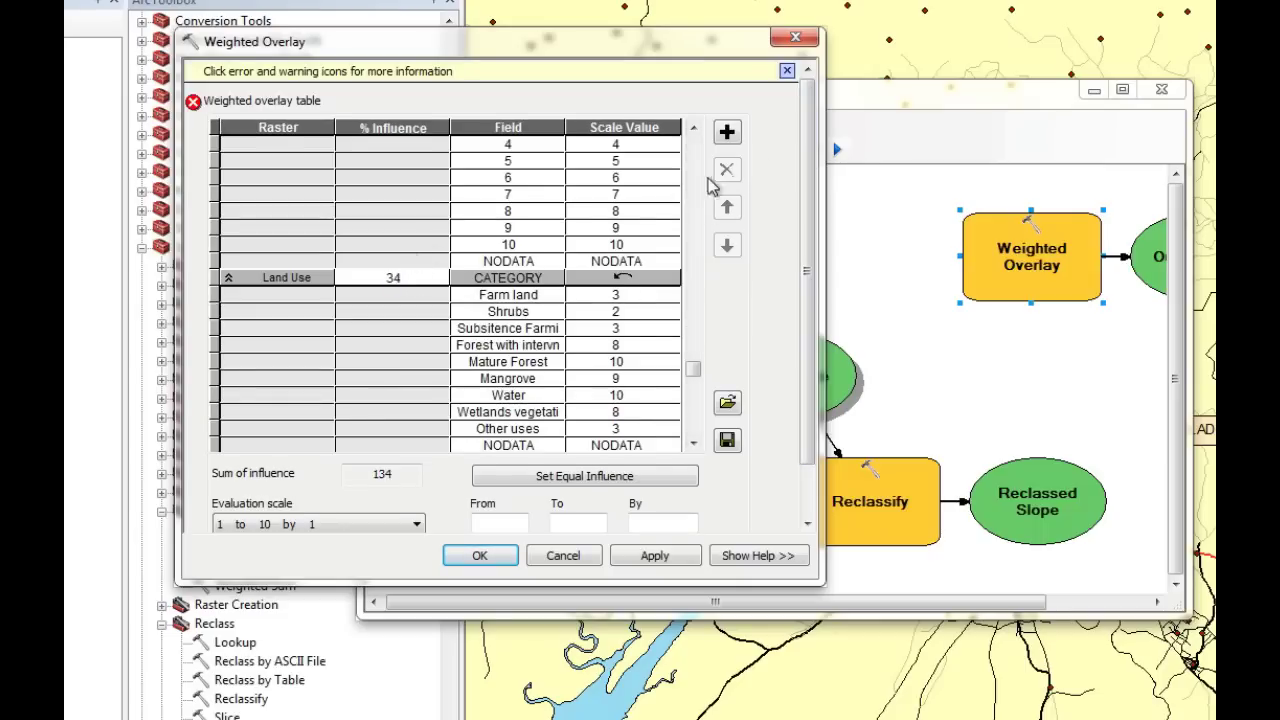
{"action": "left_click_drag", "start_coordinate": [693, 369], "coordinate": [693, 145]}
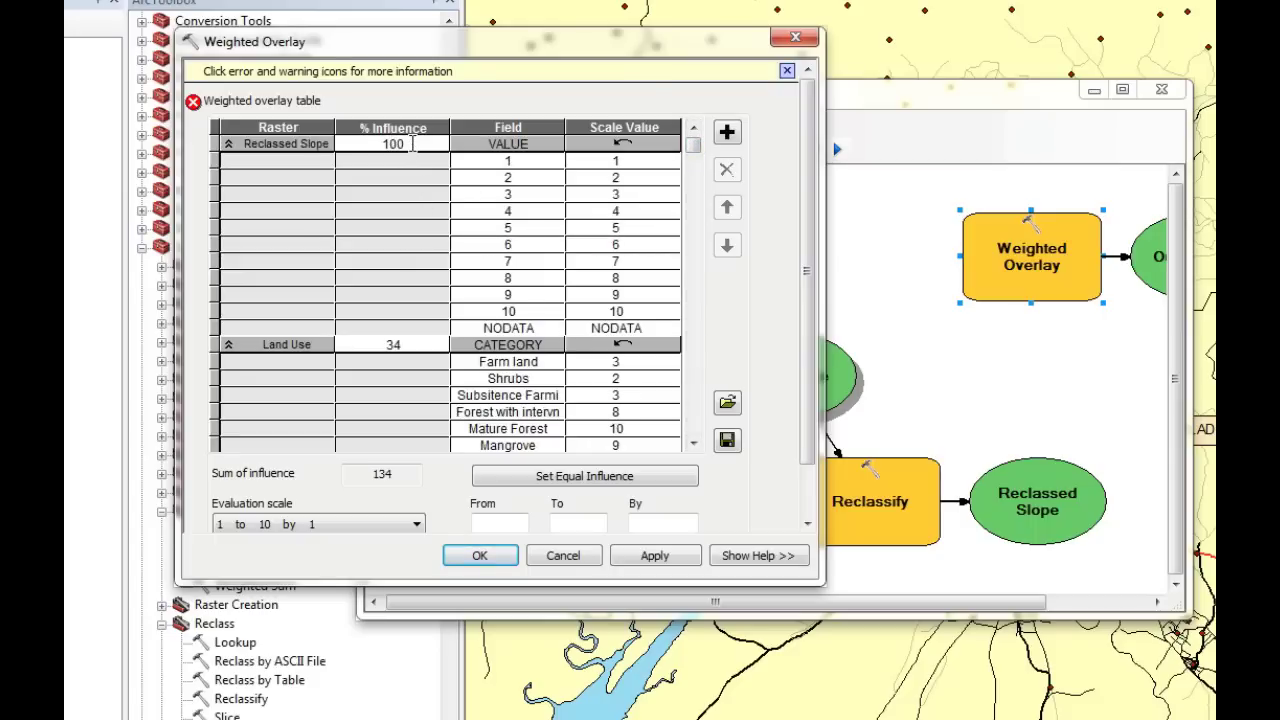
{"action": "left_click_drag", "start_coordinate": [413, 144], "coordinate": [359, 137]}
{"action": "type", "text": "66"}
{"action": "key", "text": "Return"}
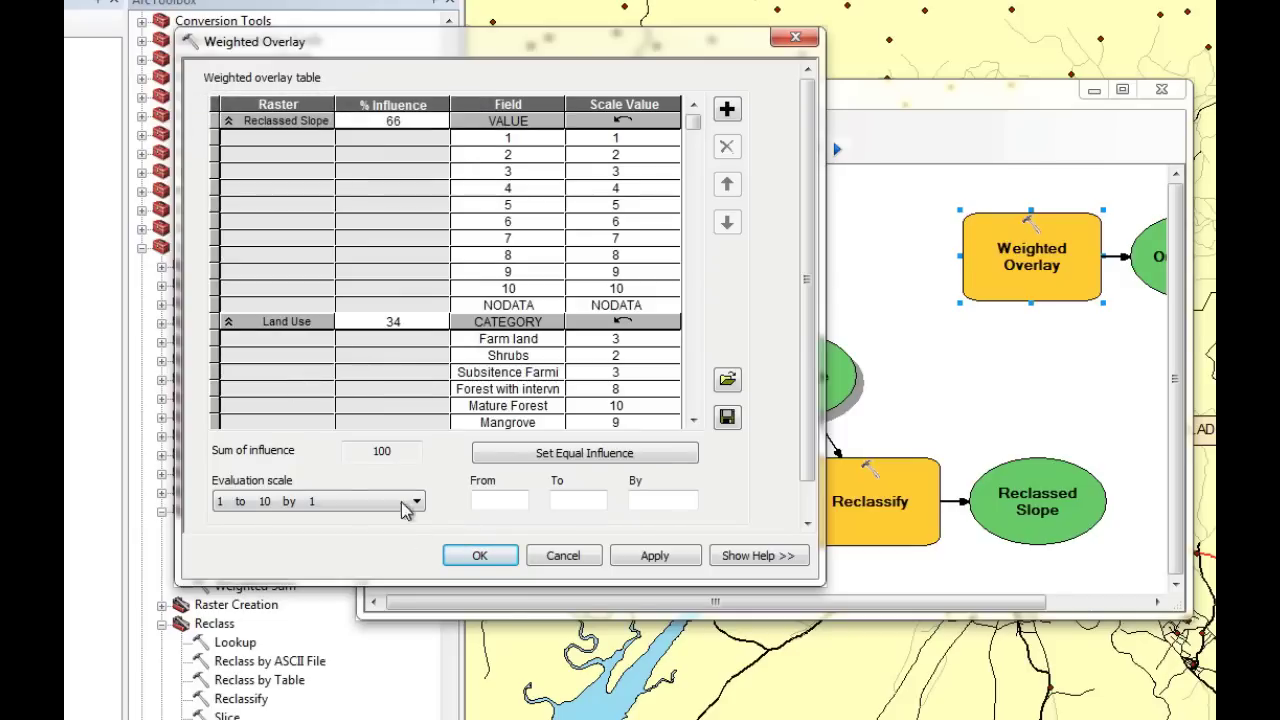
{"action": "left_click", "coordinate": [654, 557]}
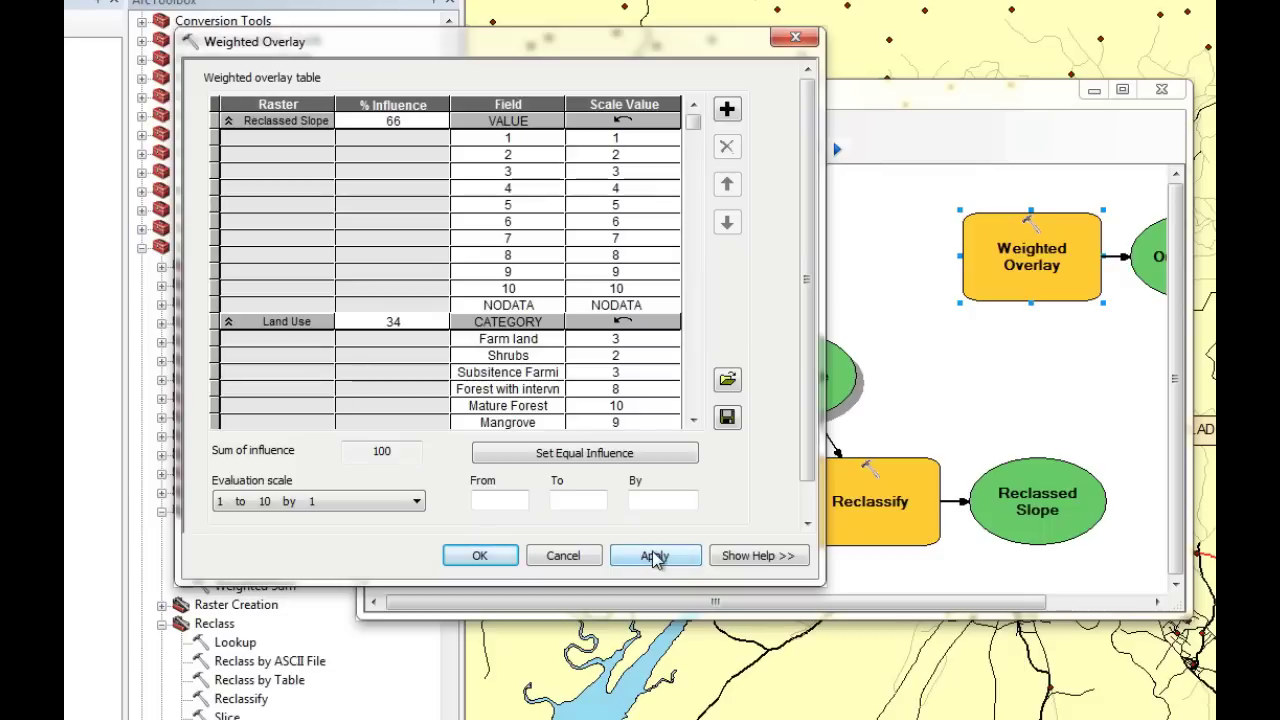
{"action": "left_click", "coordinate": [480, 556]}
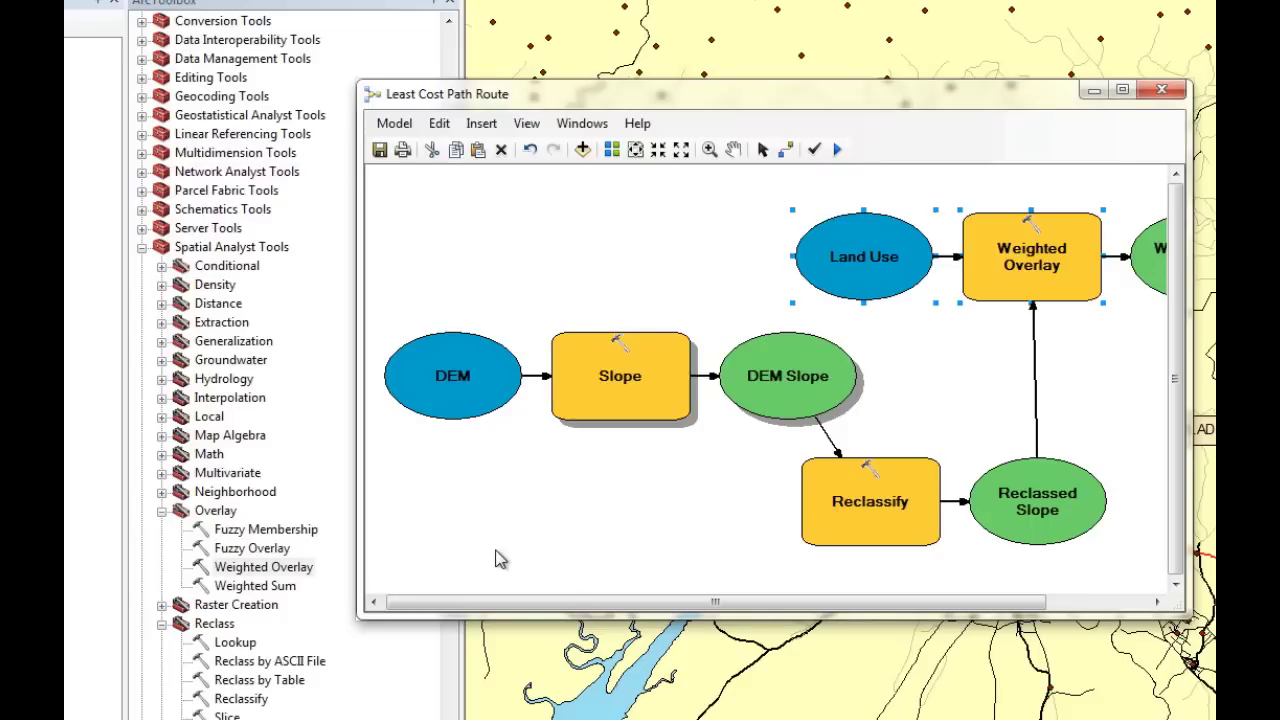
- Arrange the model elements with the automatic layout
{"action": "left_click", "coordinate": [635, 150]}
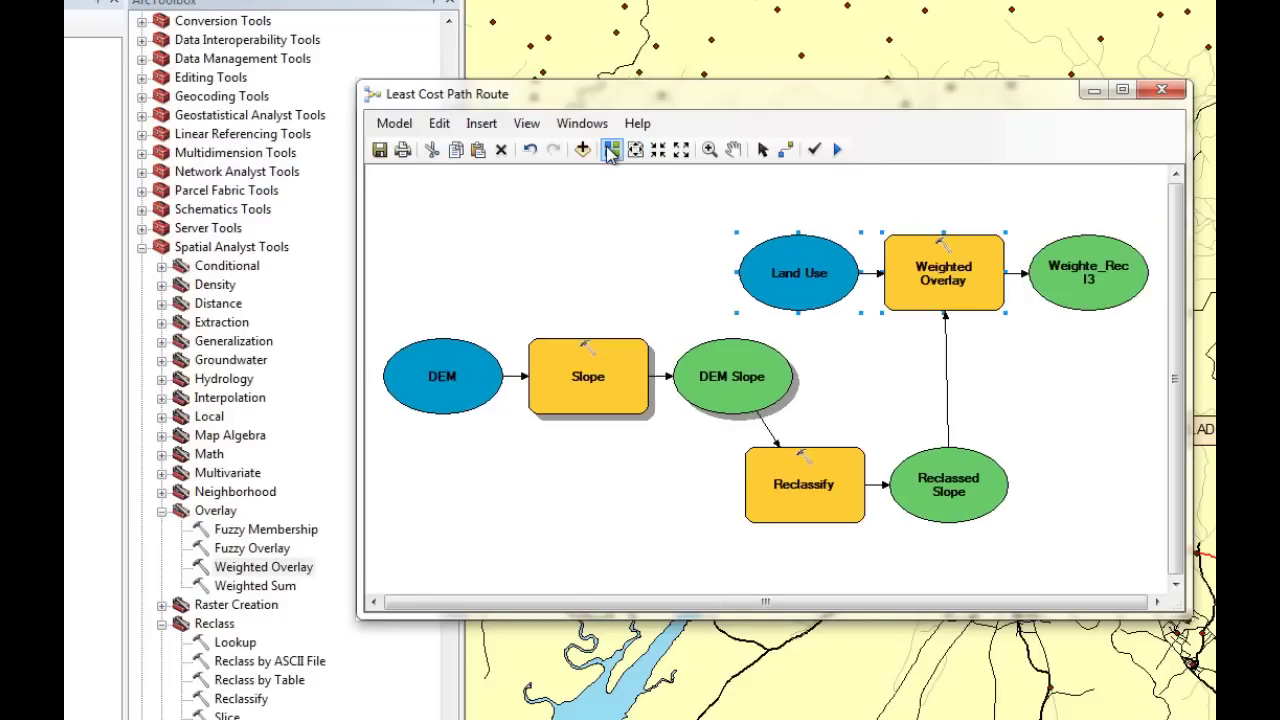
{"action": "left_click", "coordinate": [611, 150]}
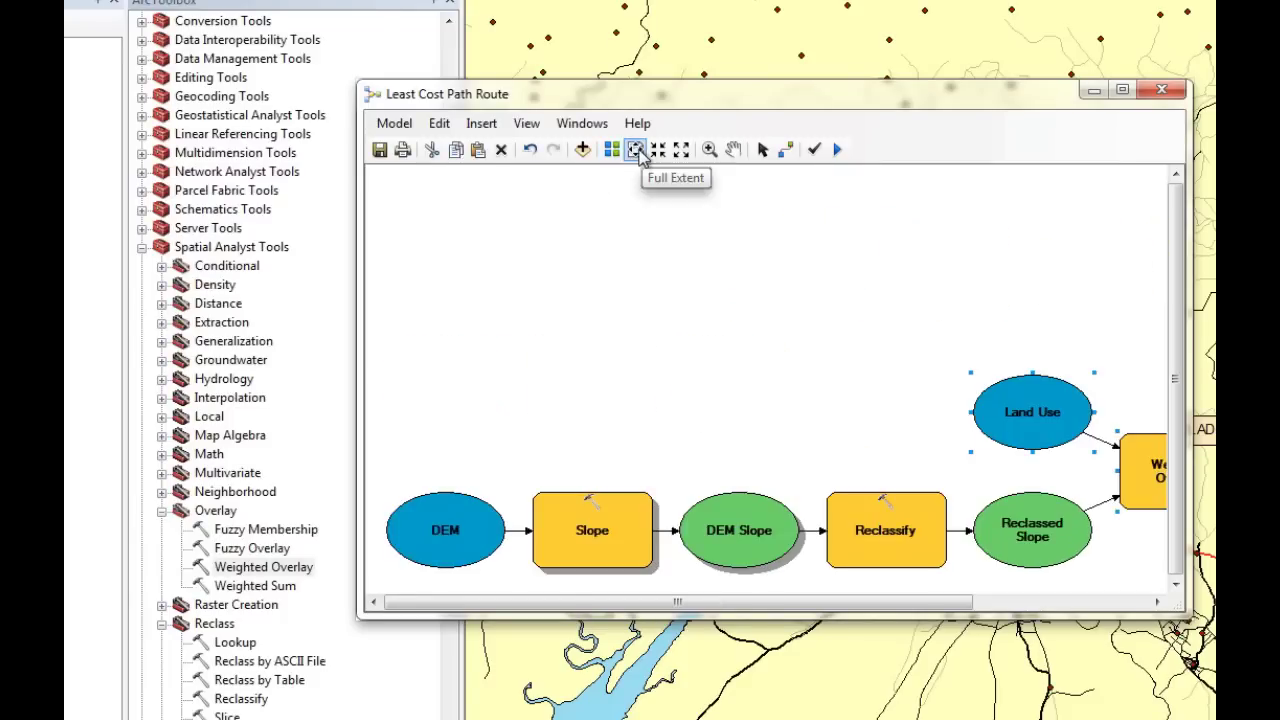
- Fit the whole model in view and rename the Weighted Overlay output element as Costs
{"action": "left_click", "coordinate": [636, 150]}
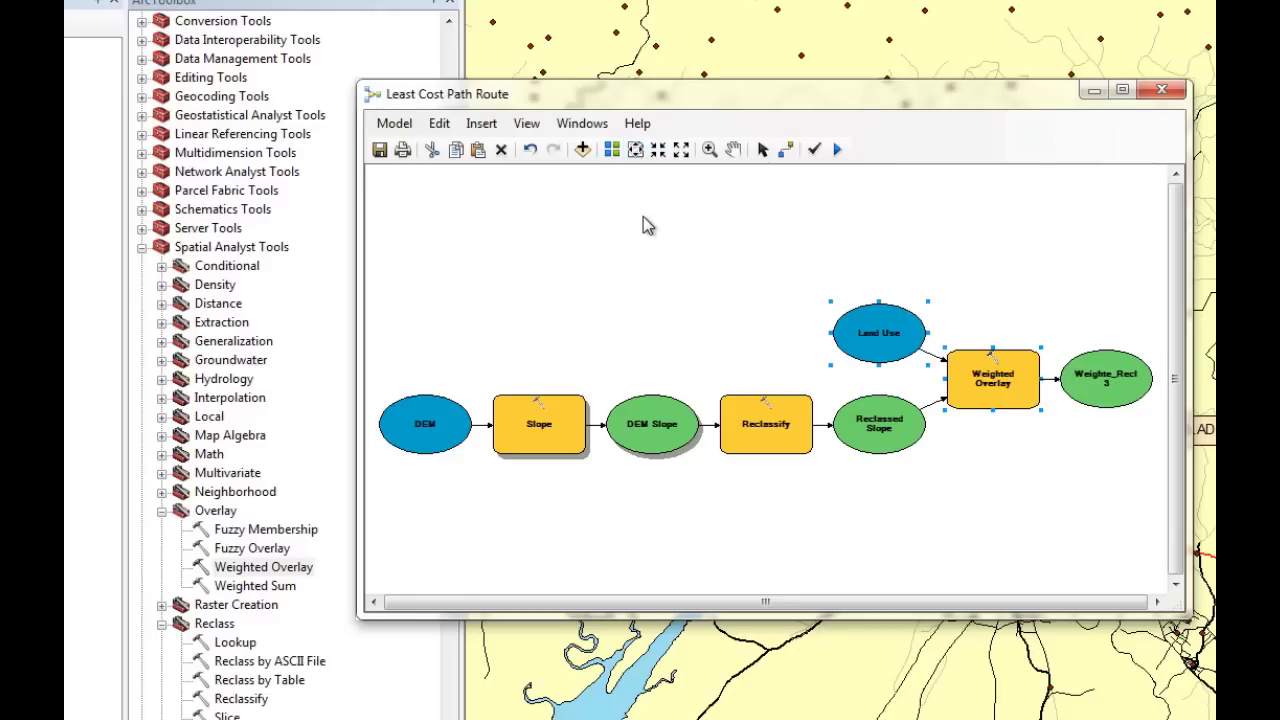
{"action": "mouse_move", "coordinate": [1090, 375]}
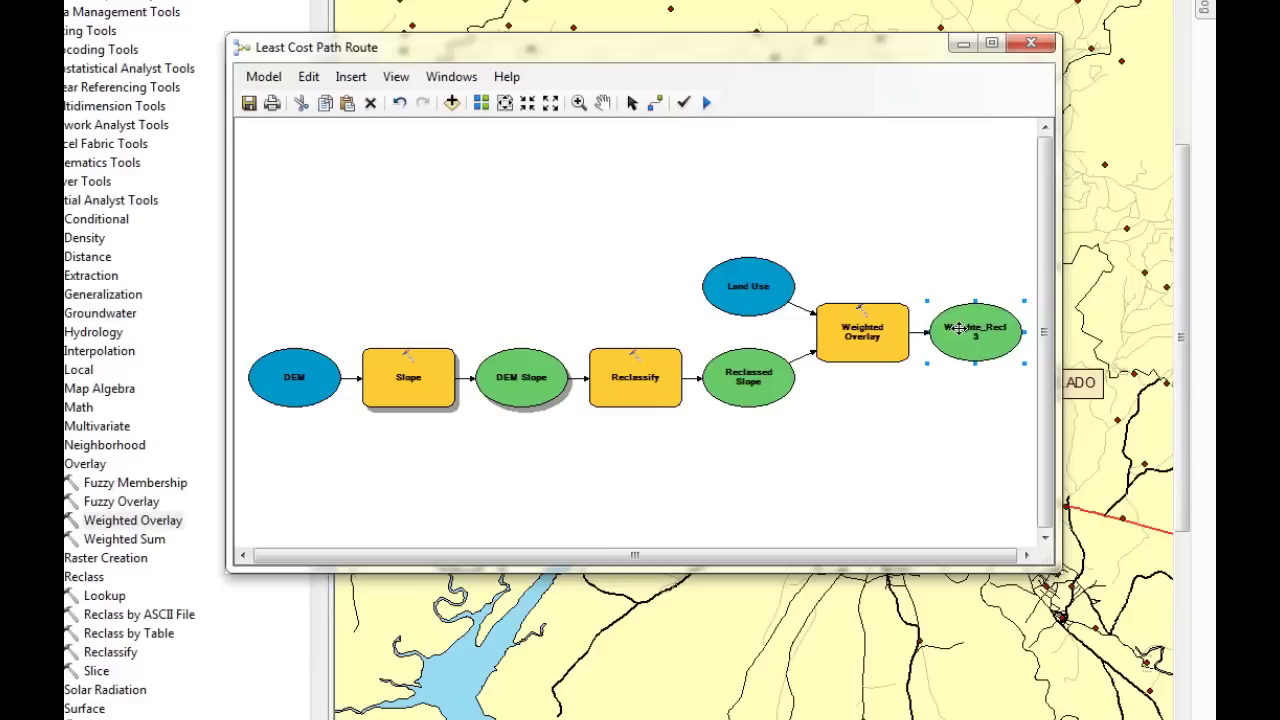
{"action": "right_click", "coordinate": [958, 328]}
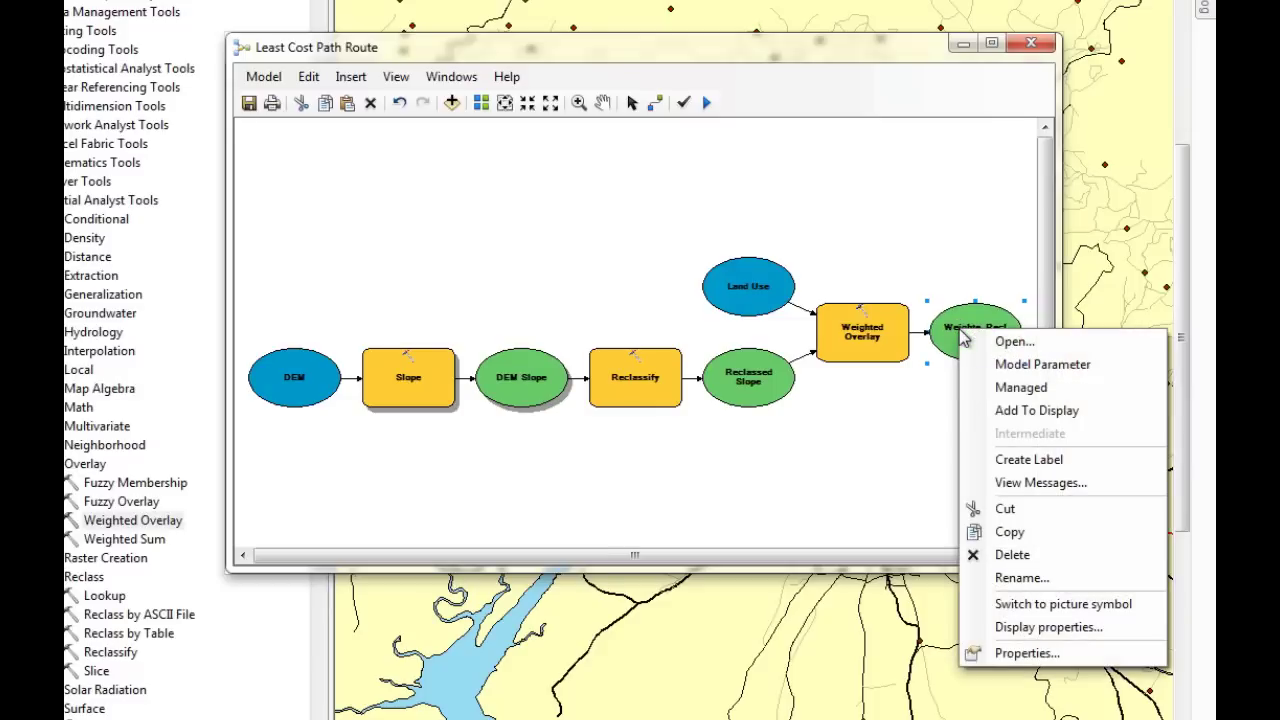
{"action": "left_click", "coordinate": [1030, 578]}
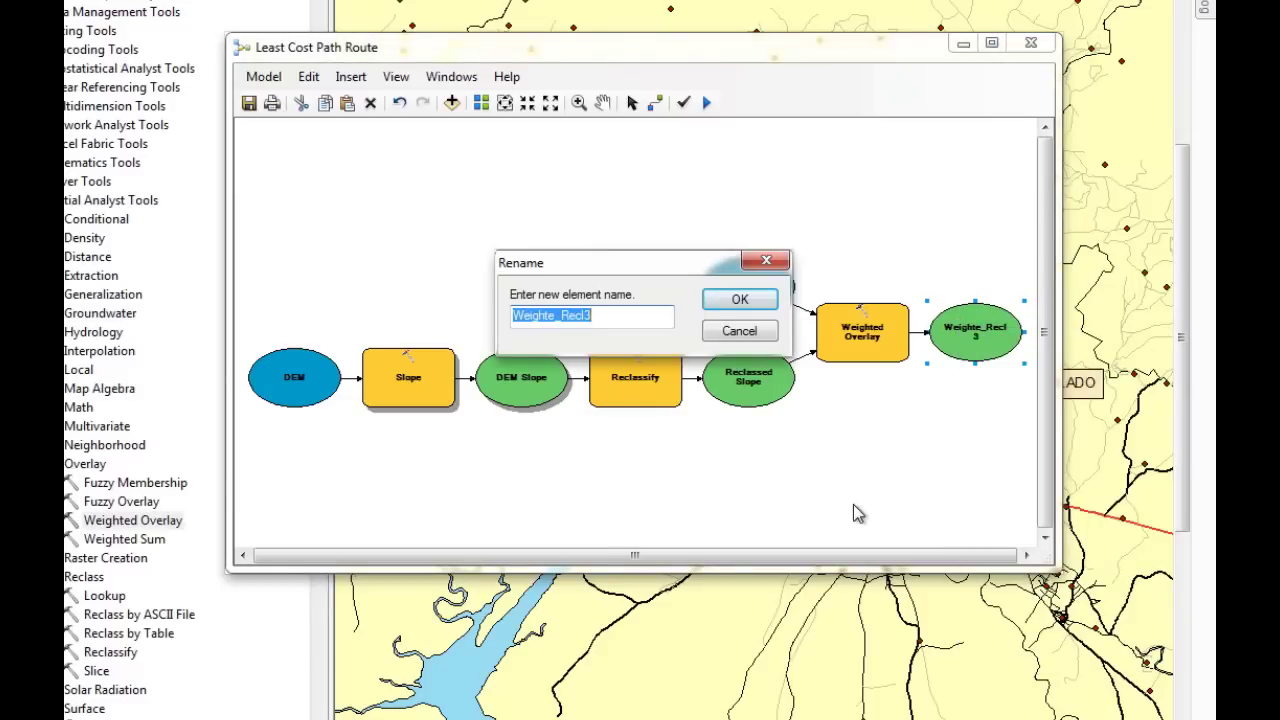
{"action": "type", "text": "Costs"}
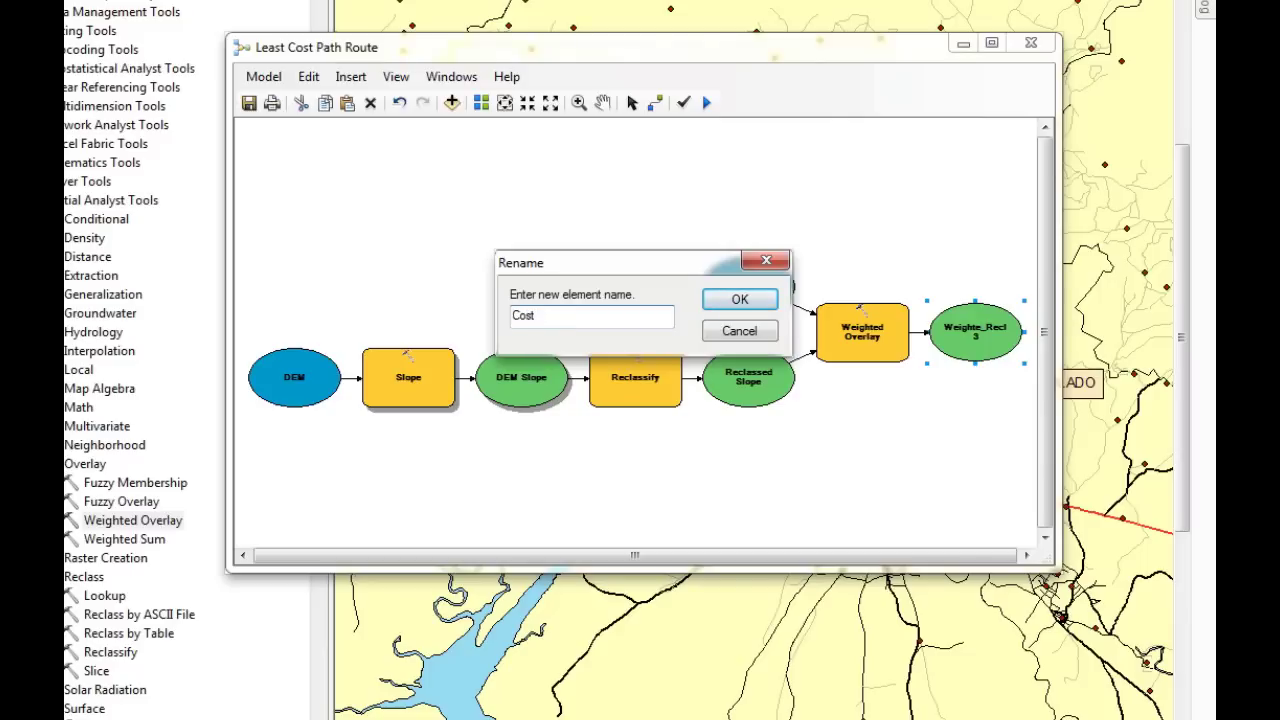
{"action": "left_click", "coordinate": [745, 307]}
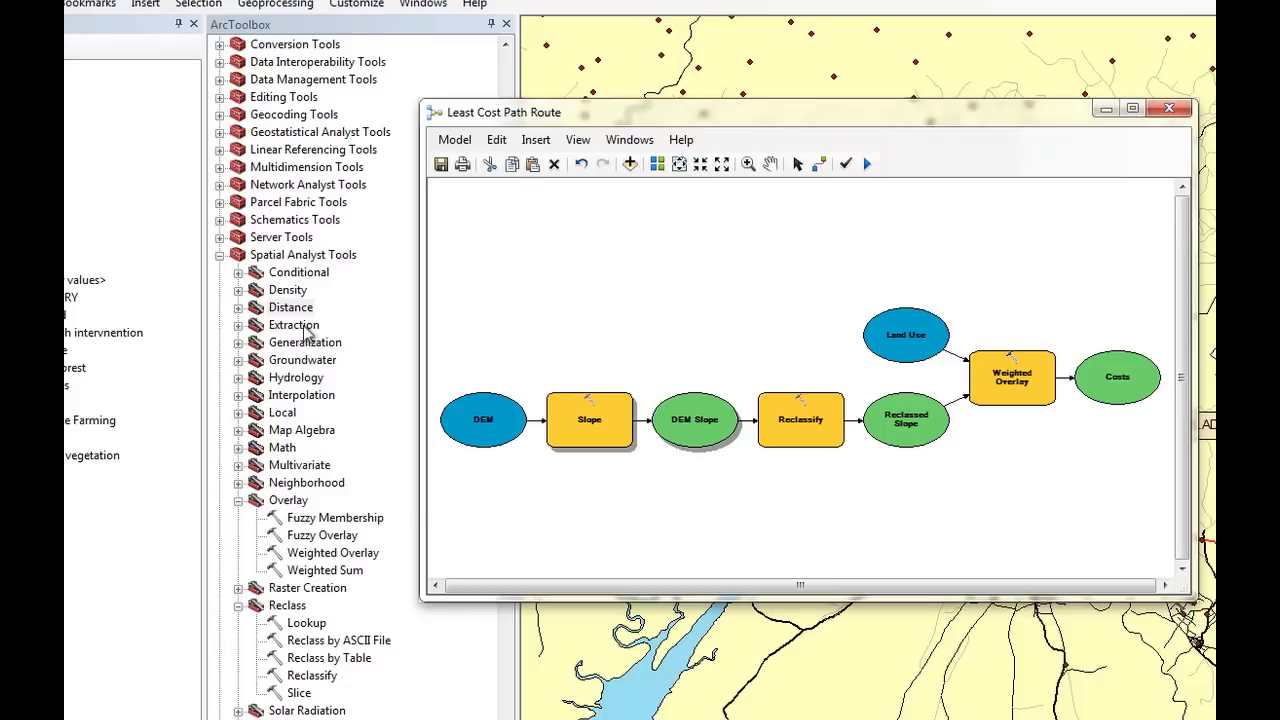
- Add the Cost Distance tool from the Distance toolset to the model and place it above and beside the Costs element
{"action": "left_click", "coordinate": [239, 309]}
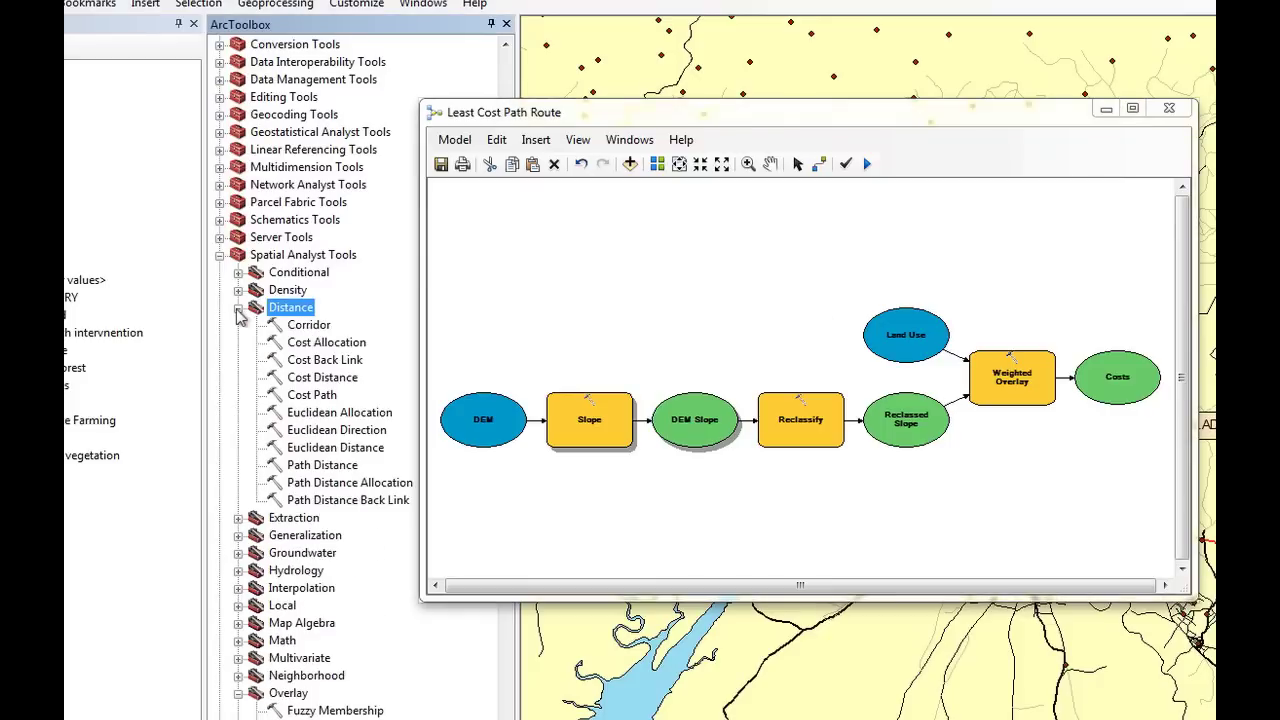
{"action": "left_click", "coordinate": [318, 383]}
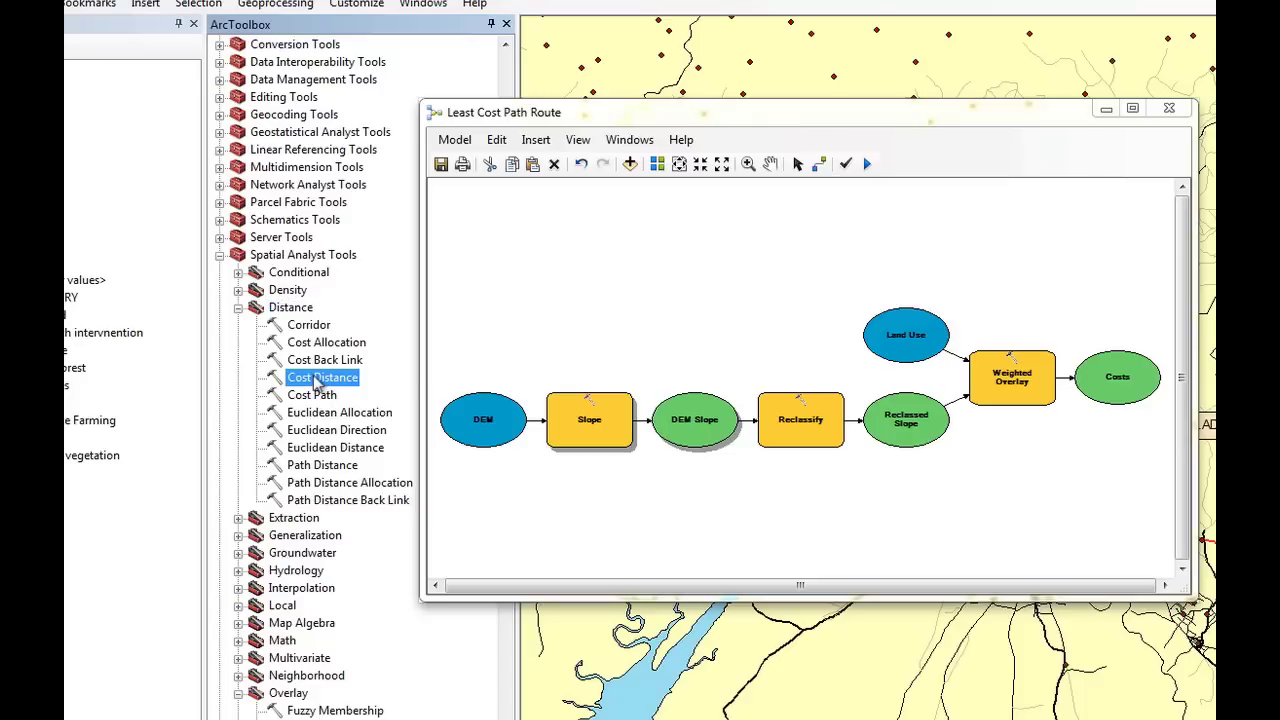
{"action": "left_click_drag", "start_coordinate": [318, 383], "coordinate": [562, 325]}
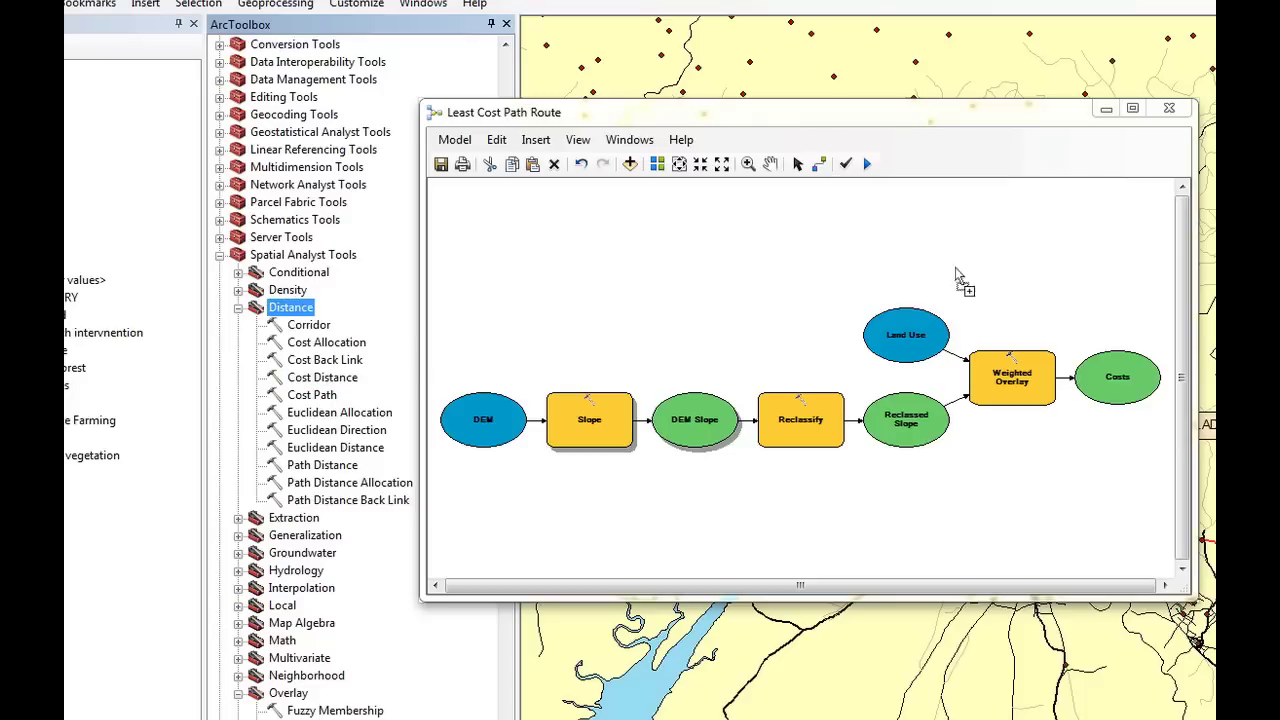
{"action": "mouse_move", "coordinate": [955, 267]}
{"action": "left_mouse_down"}
{"action": "mouse_move", "coordinate": [1000, 271]}
{"action": "mouse_move", "coordinate": [975, 254]}
{"action": "left_mouse_up"}
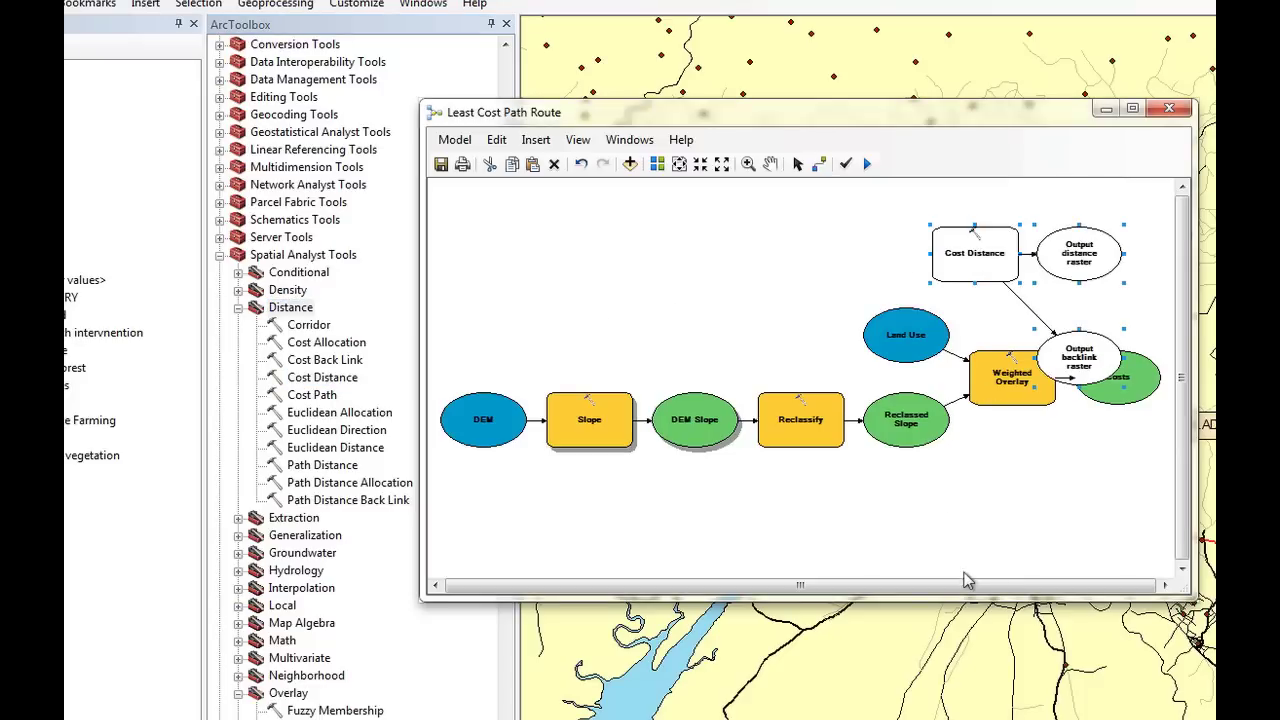
{"action": "left_click", "coordinate": [747, 168]}
{"action": "left_click_drag", "start_coordinate": [795, 197], "coordinate": [1128, 496]}
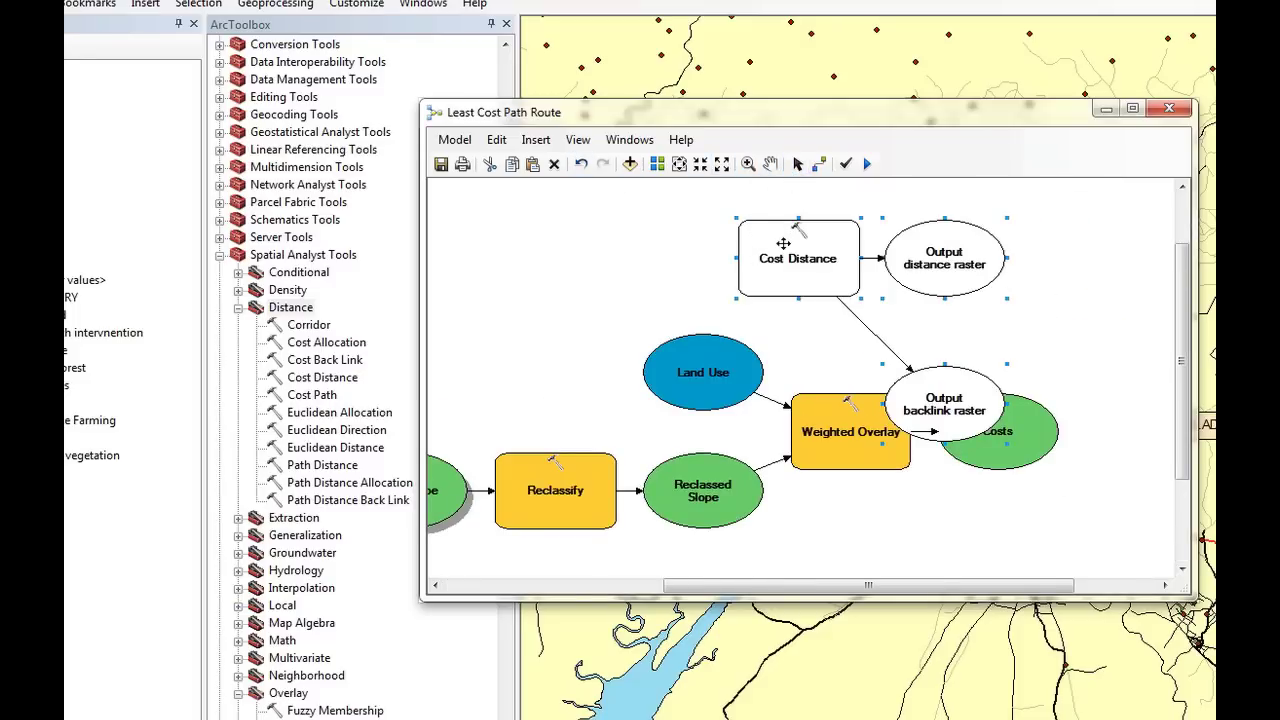
{"action": "left_click_drag", "start_coordinate": [783, 243], "coordinate": [933, 250]}
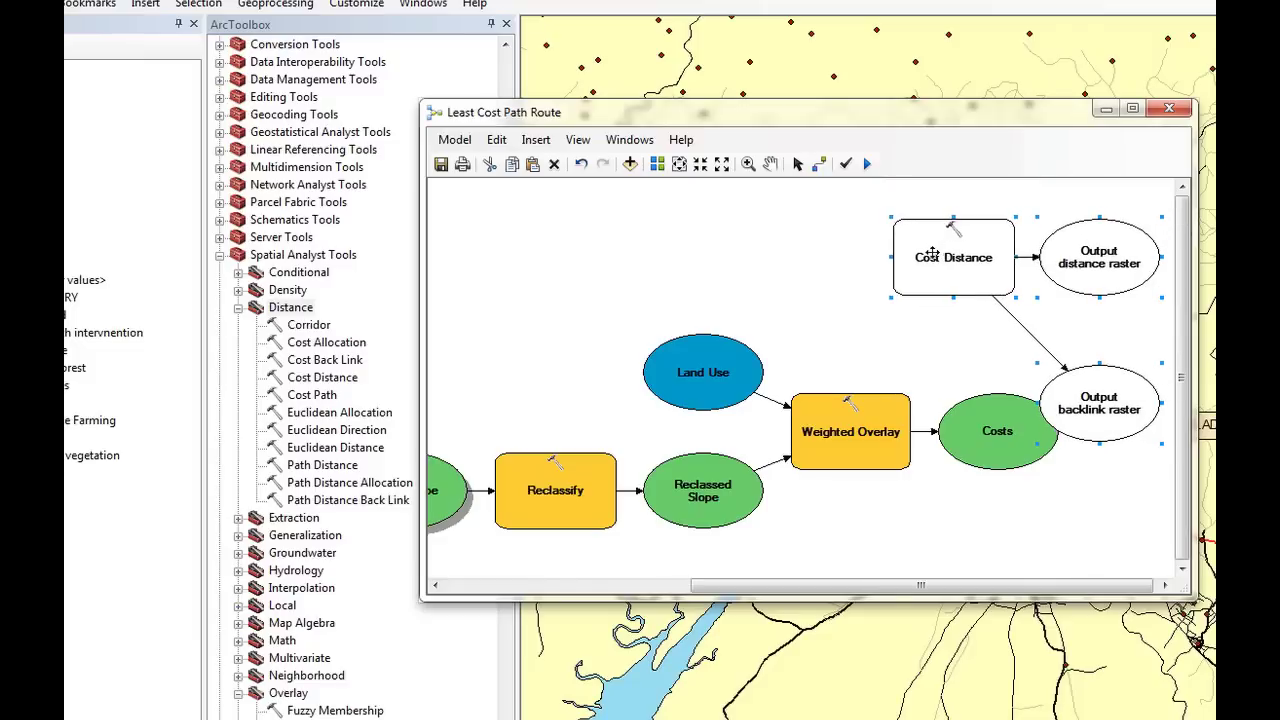
- In the Cost Distance parameters, set Destination as the source data and Costs as the input cost raster
{"action": "double_click", "coordinate": [952, 257]}
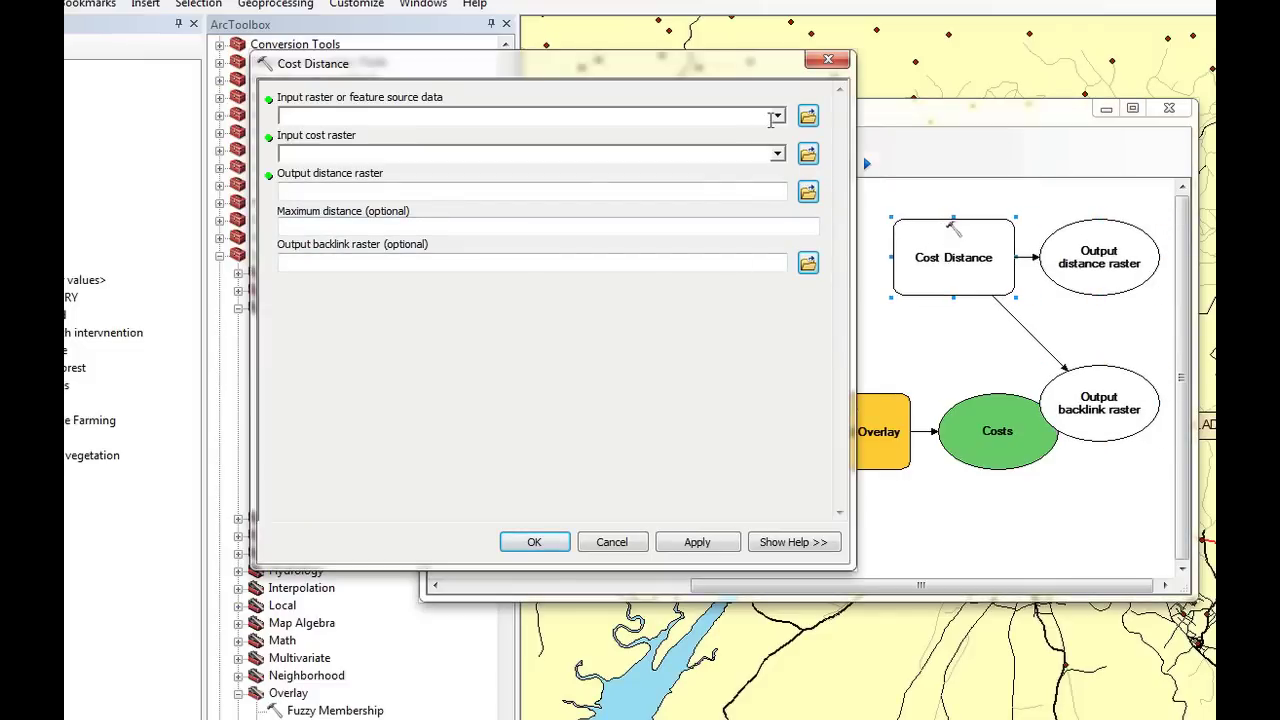
{"action": "left_click", "coordinate": [777, 116]}
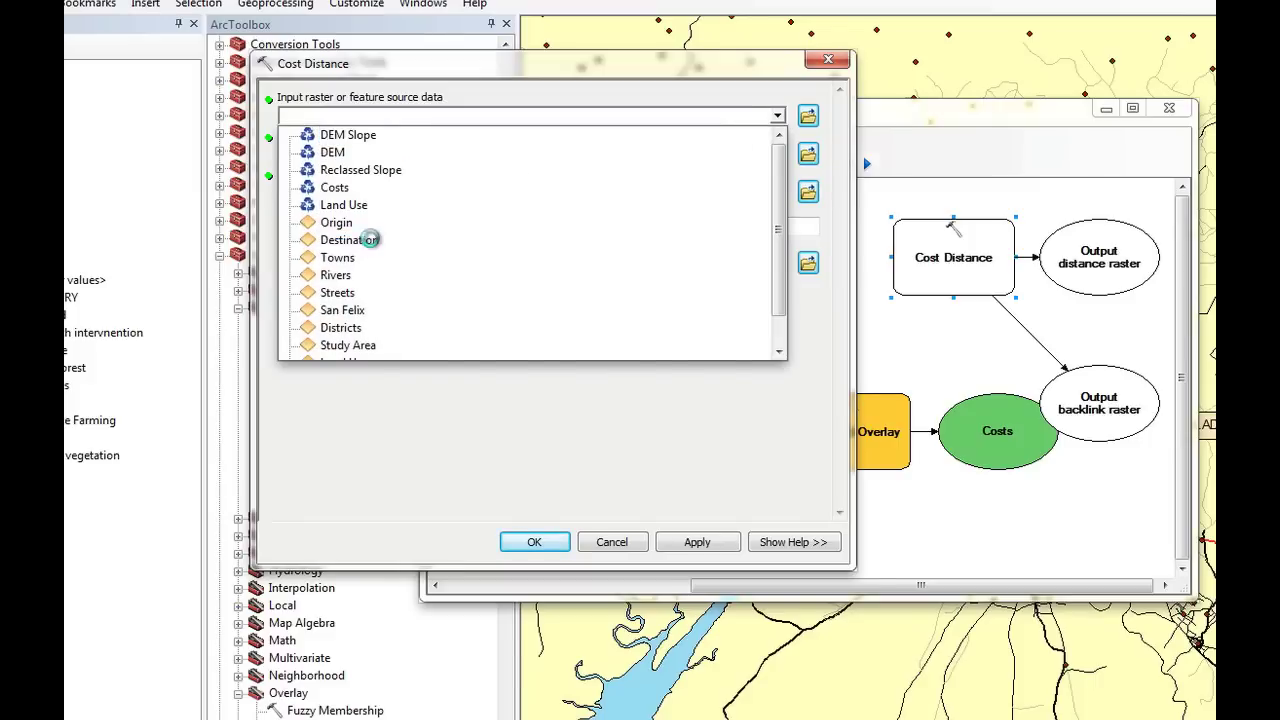
{"action": "left_click", "coordinate": [372, 242]}
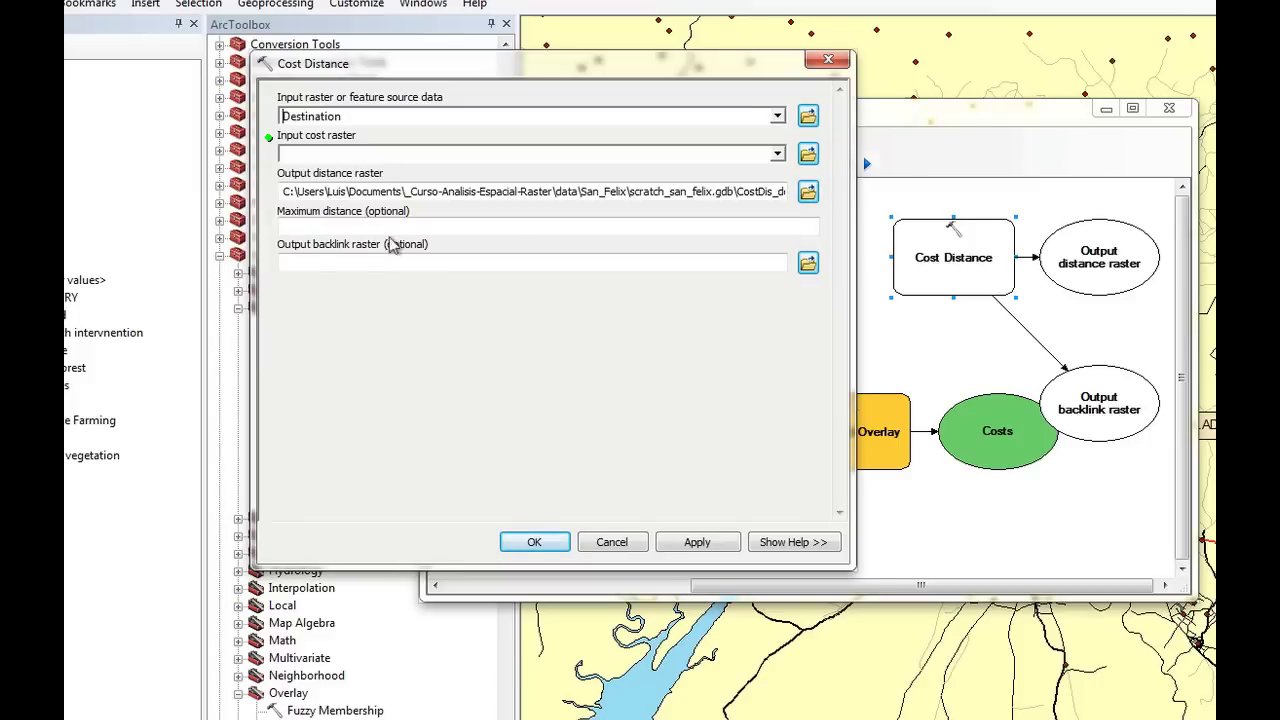
{"action": "left_click", "coordinate": [777, 154]}
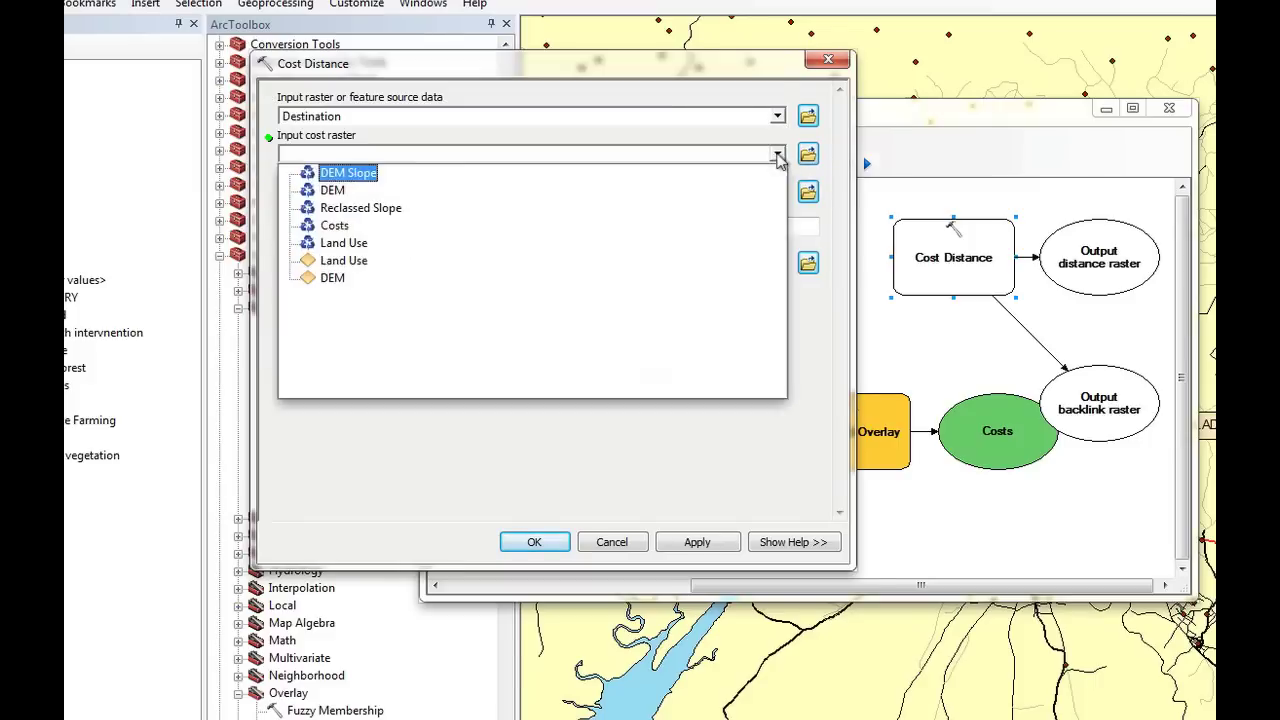
{"action": "left_click", "coordinate": [335, 225]}
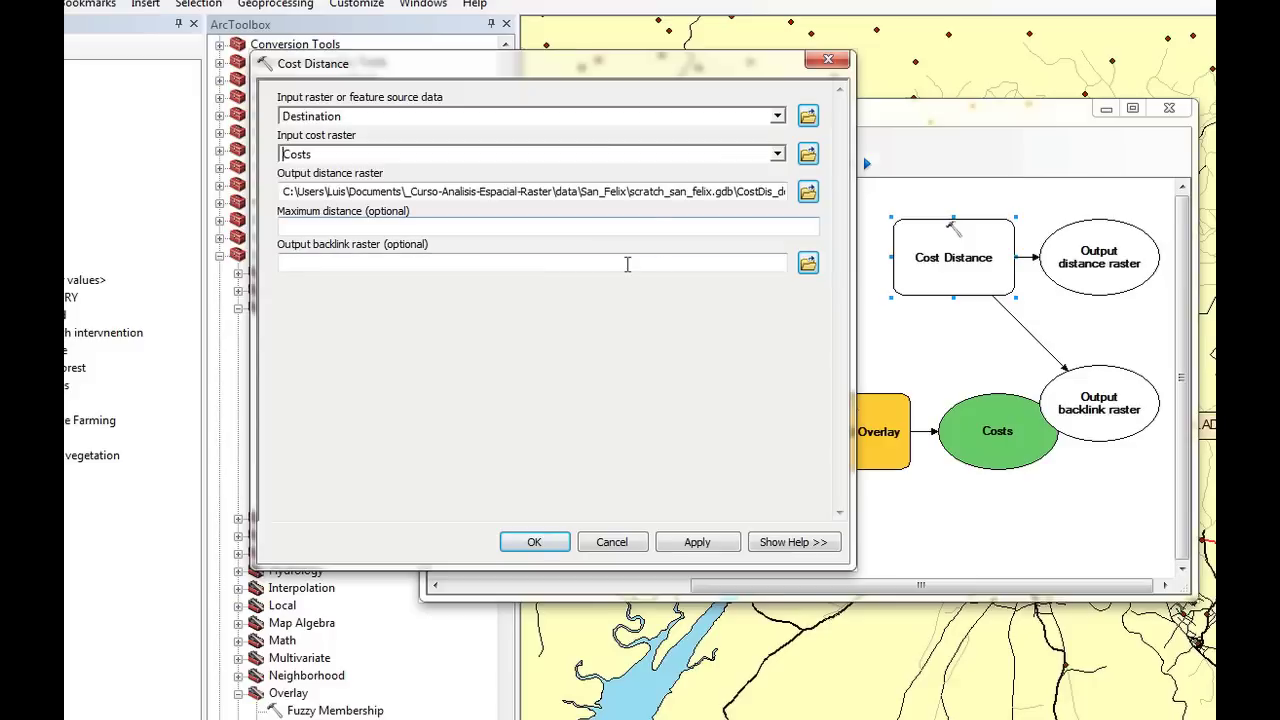
- Set the output backlink raster to cost_dist_backlink in scratch_san_felix.gdb and accept the Cost Distance parameters
{"action": "left_click", "coordinate": [808, 264]}
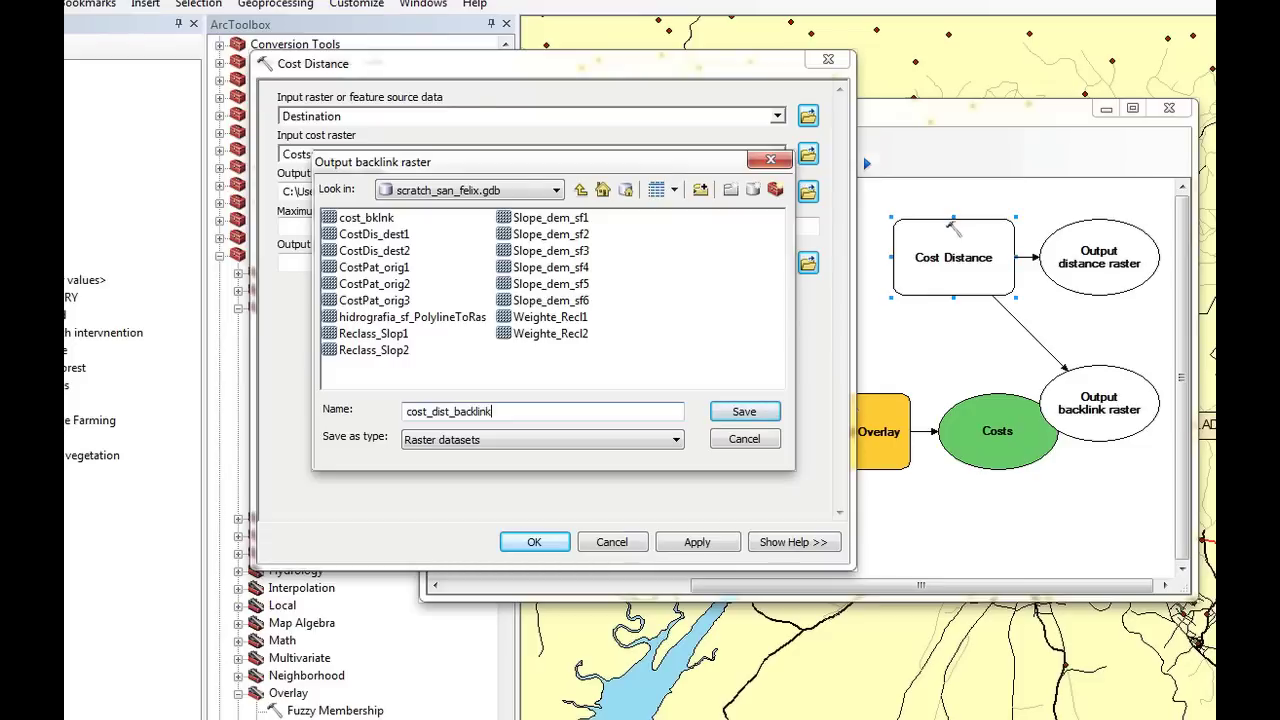
{"action": "left_click", "coordinate": [746, 414]}
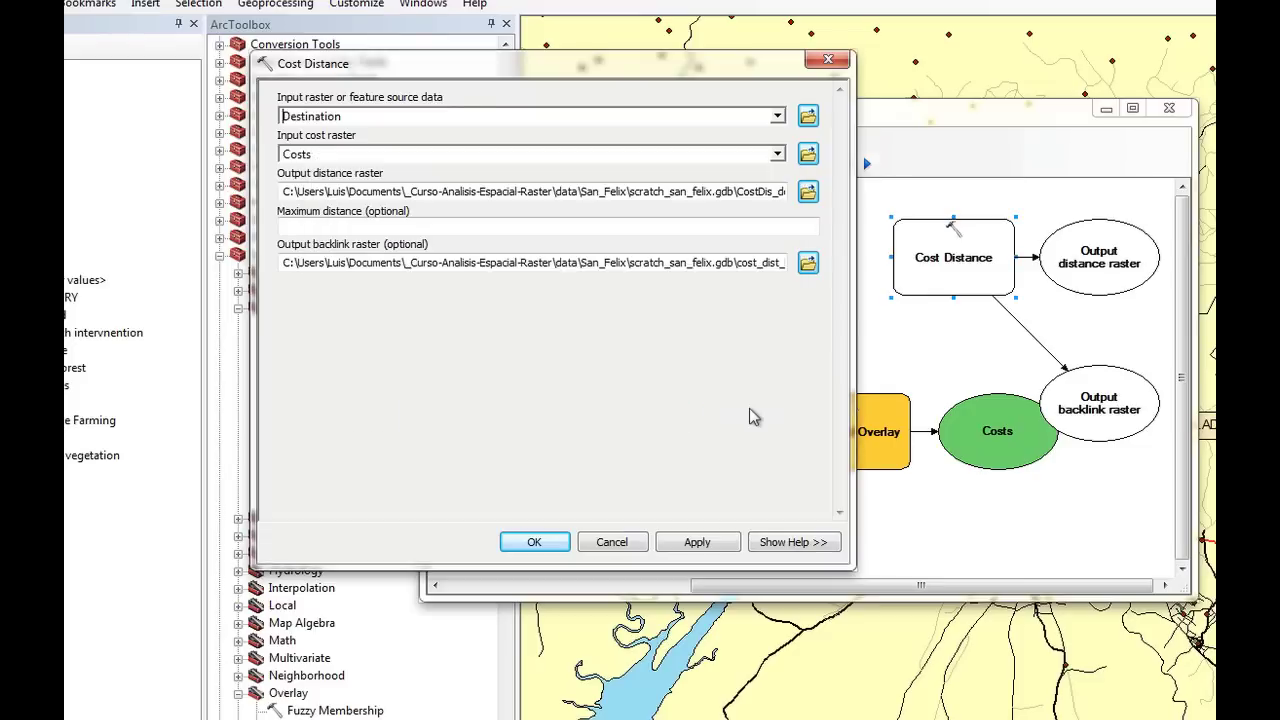
{"action": "left_click", "coordinate": [692, 541]}
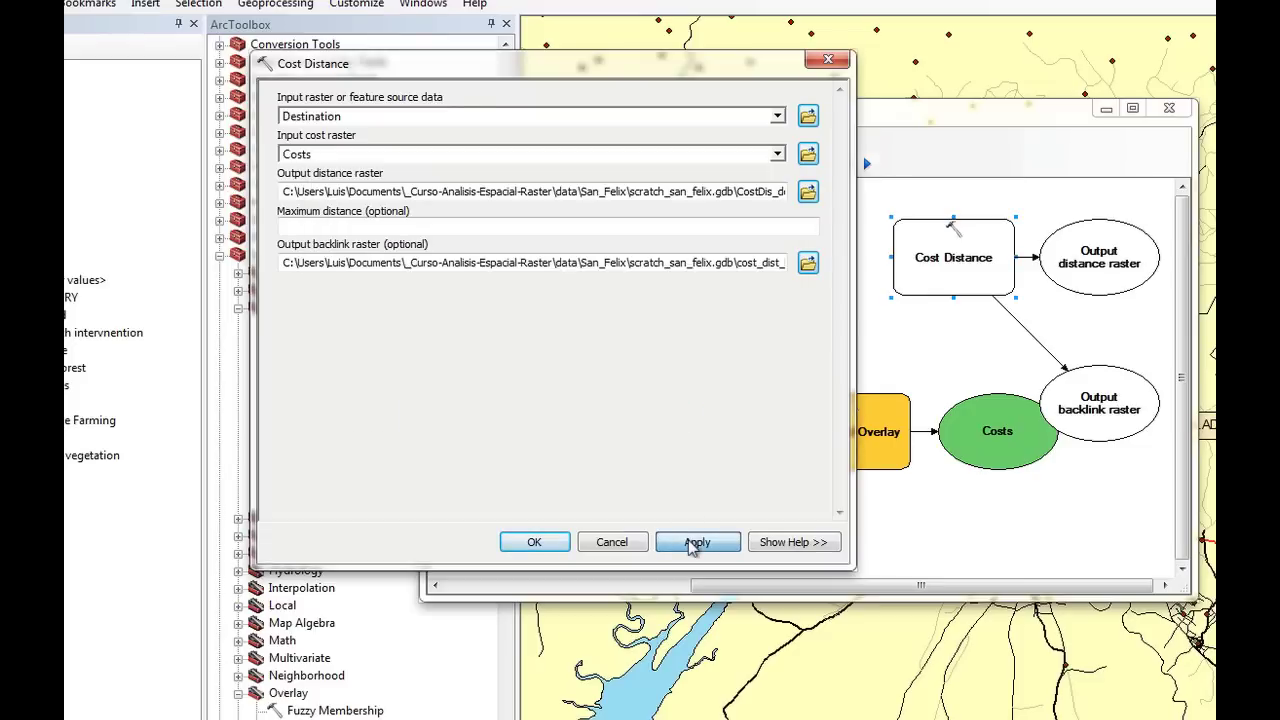
{"action": "left_click", "coordinate": [536, 542]}
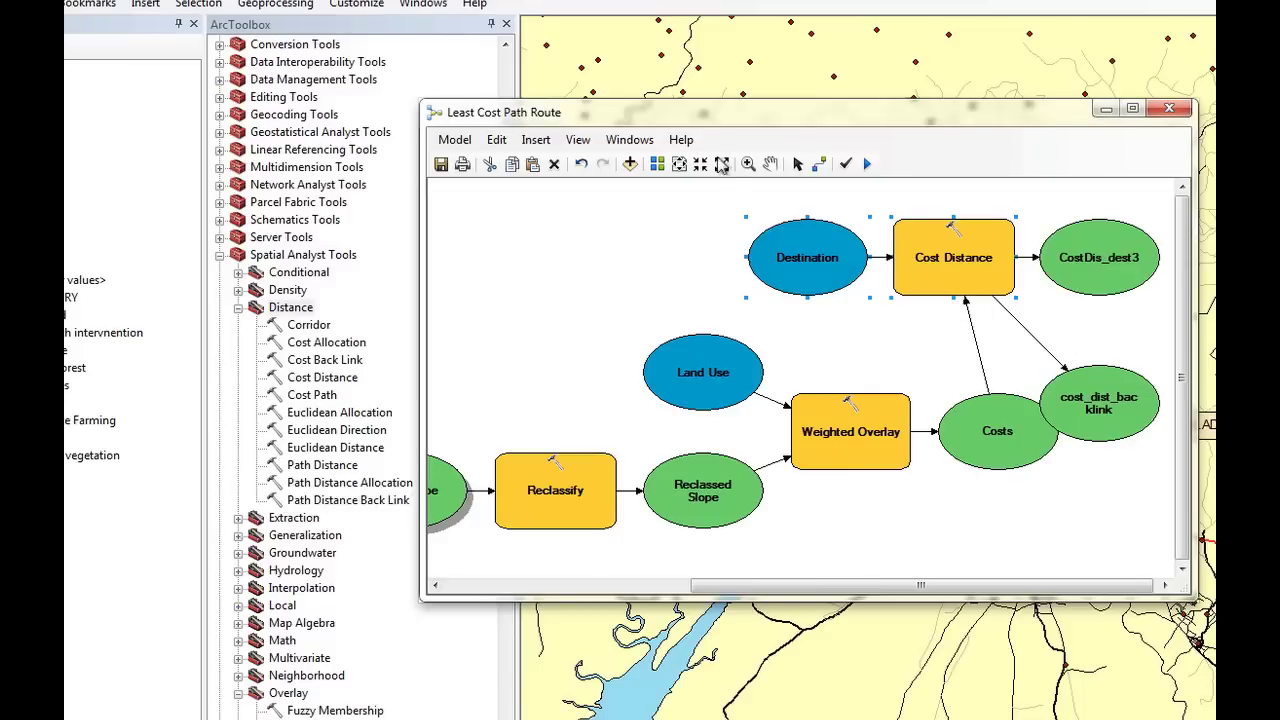
- Arrange the model with the automatic layout and rename the Cost Distance tool's distance raster output as Output Cost Distance
{"action": "left_click", "coordinate": [657, 165]}
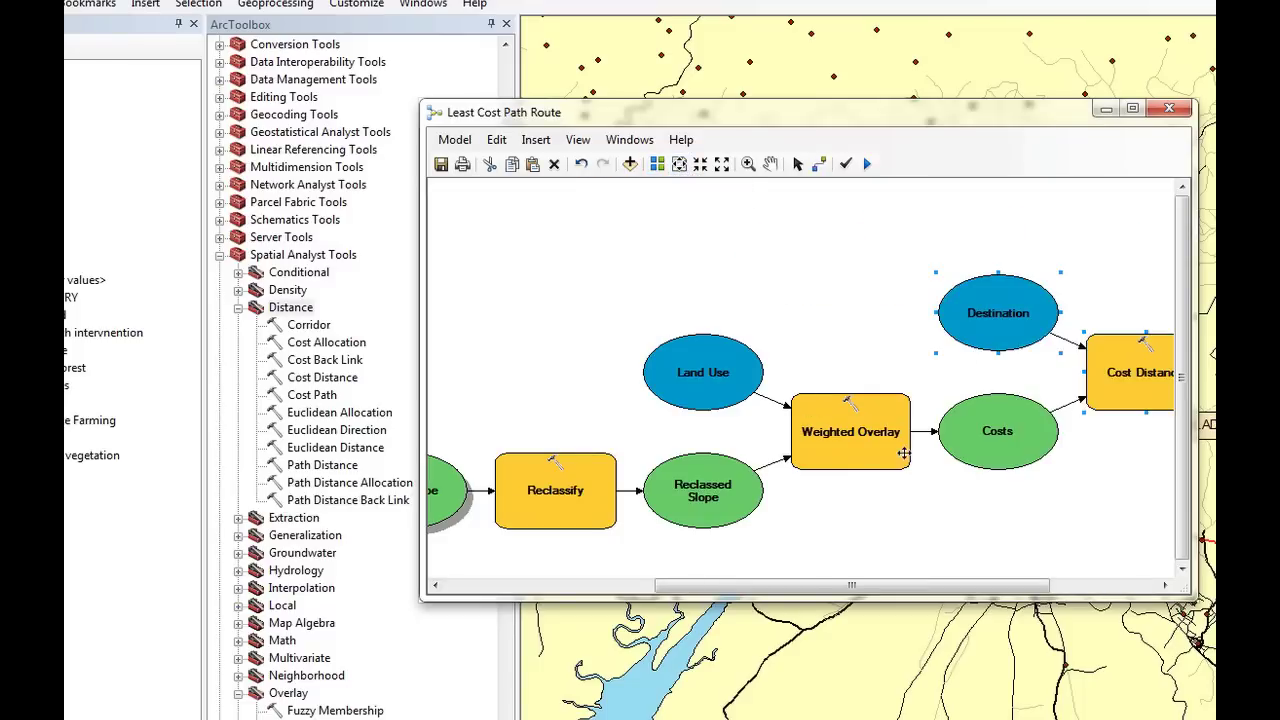
{"action": "left_click_drag", "start_coordinate": [1030, 585], "coordinate": [1135, 586]}
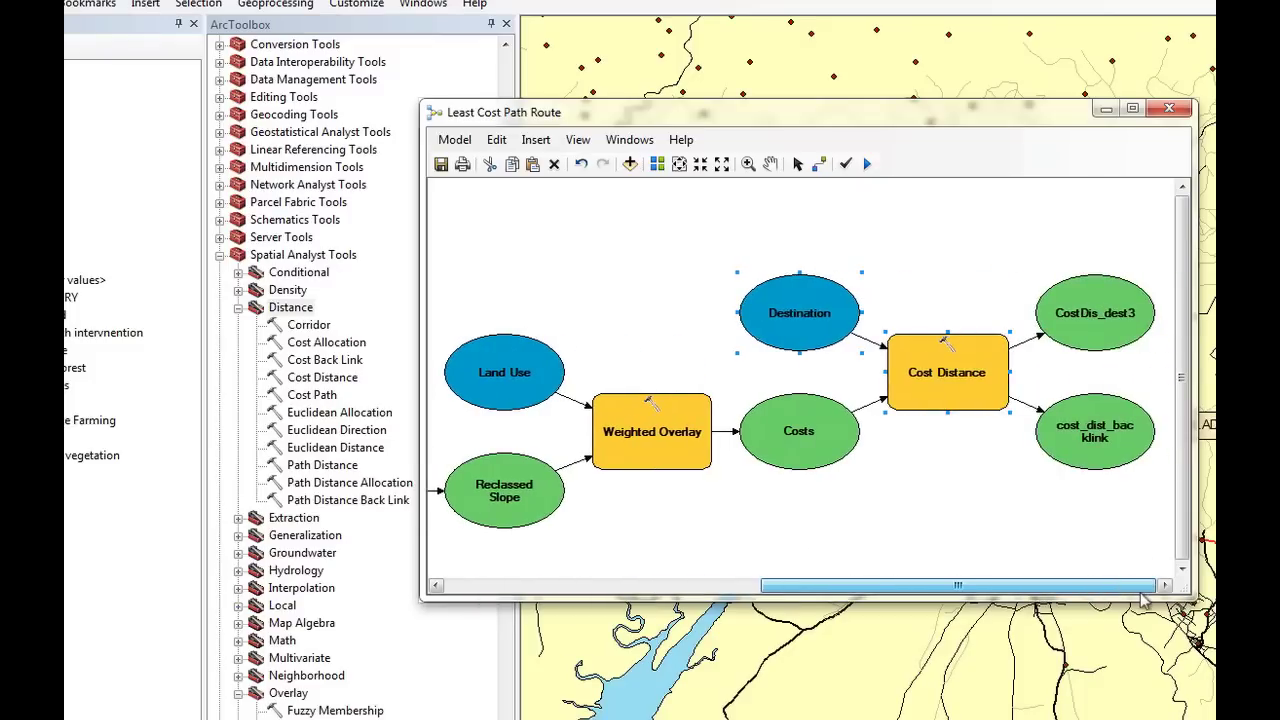
{"action": "right_click", "coordinate": [1095, 314]}
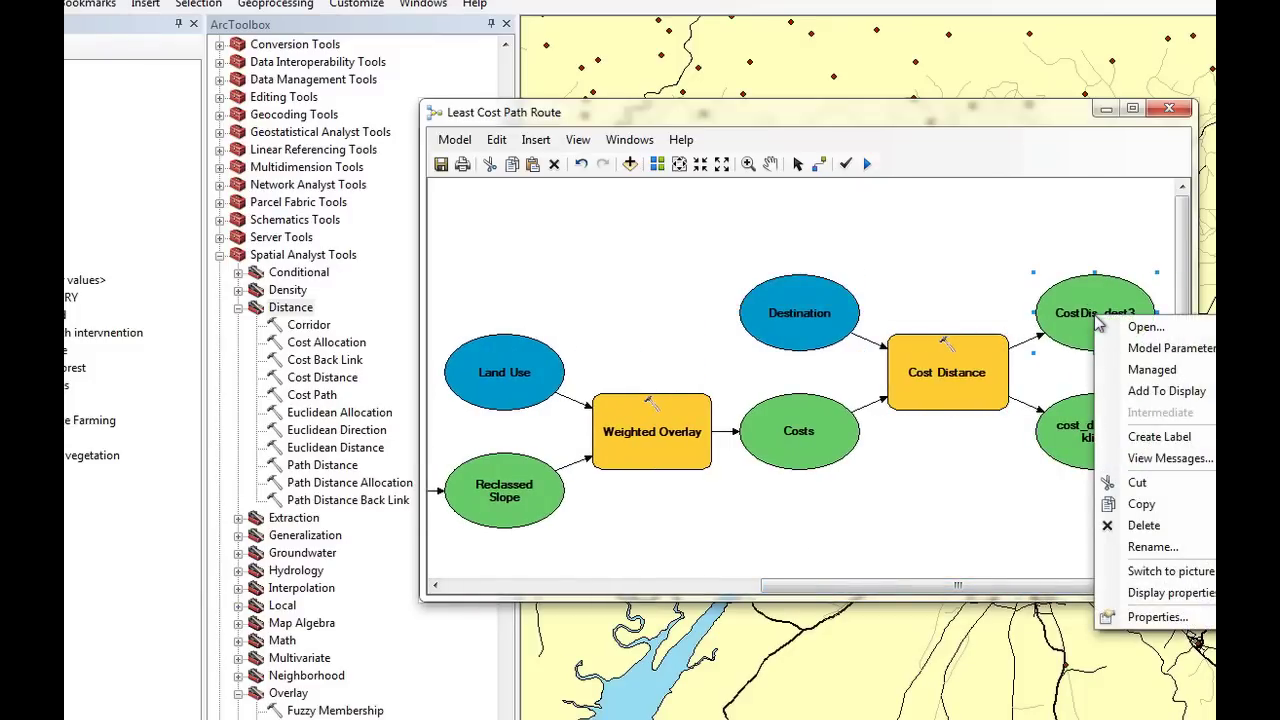
{"action": "left_click", "coordinate": [1176, 560]}
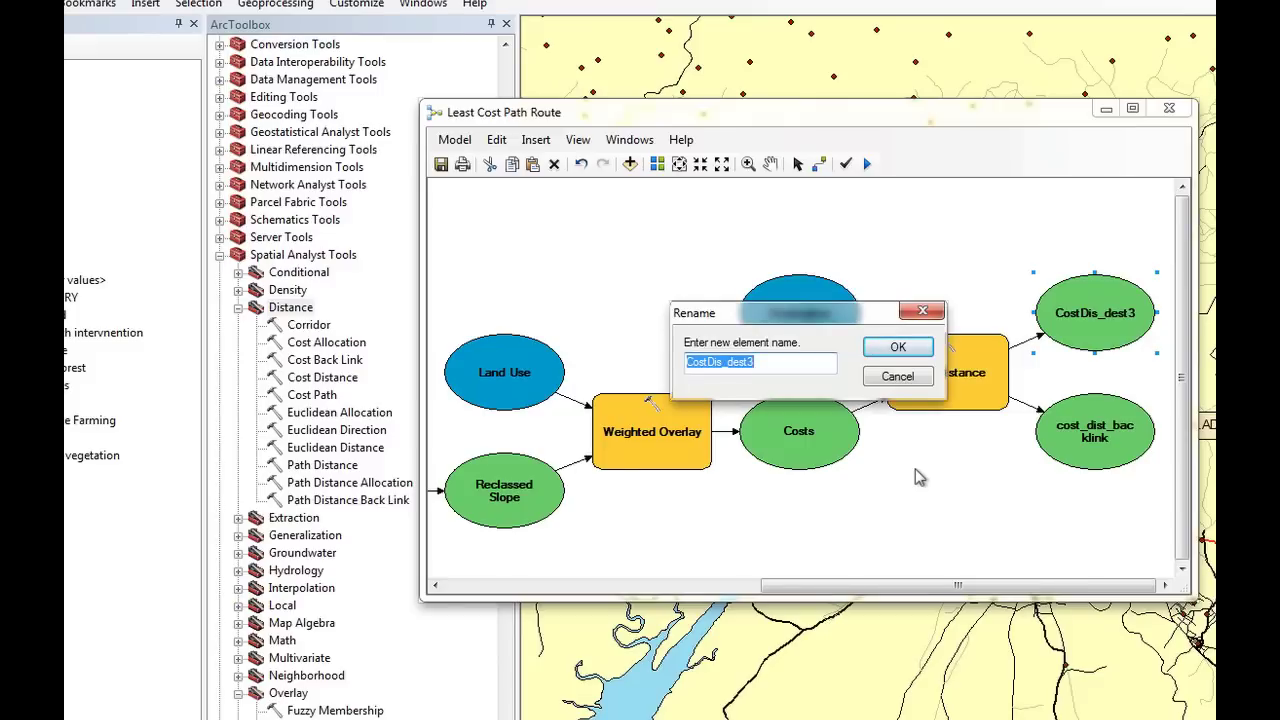
{"action": "type", "text": "Output"}
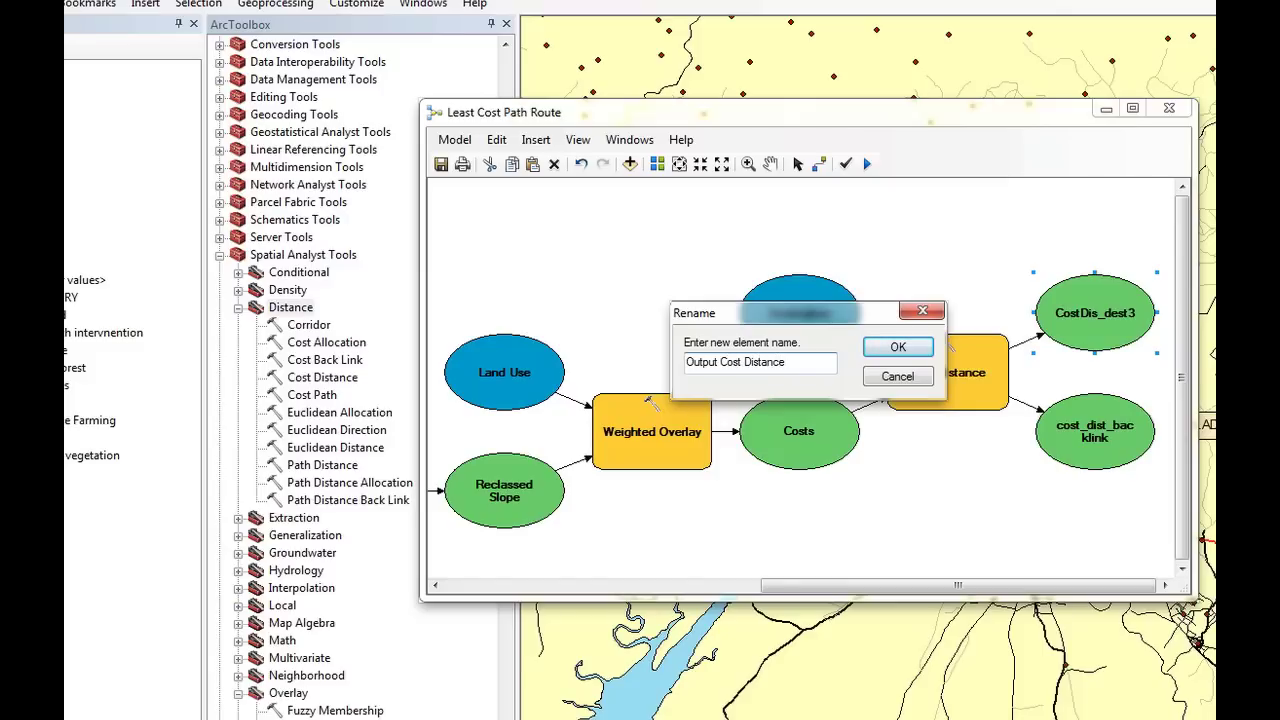
{"action": "left_click", "coordinate": [895, 348]}
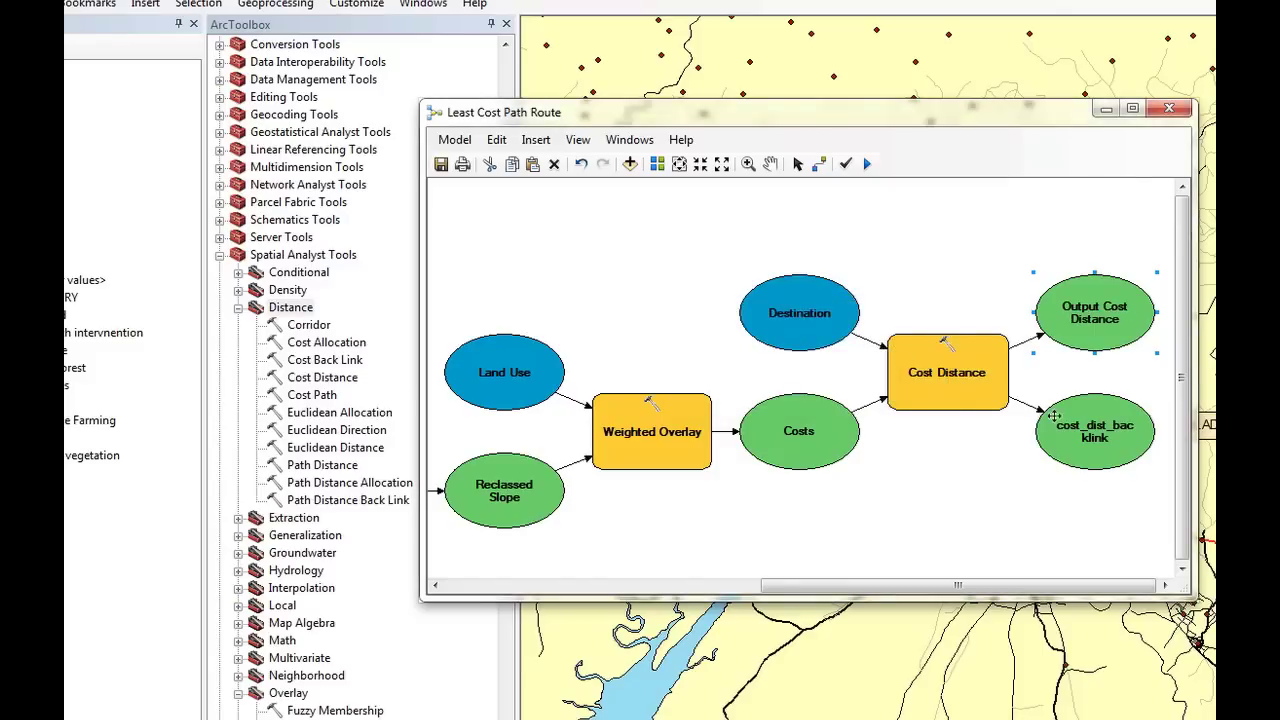
- Rename the cost_dist_backlink element as Output Backlink
{"action": "right_click", "coordinate": [1075, 436]}
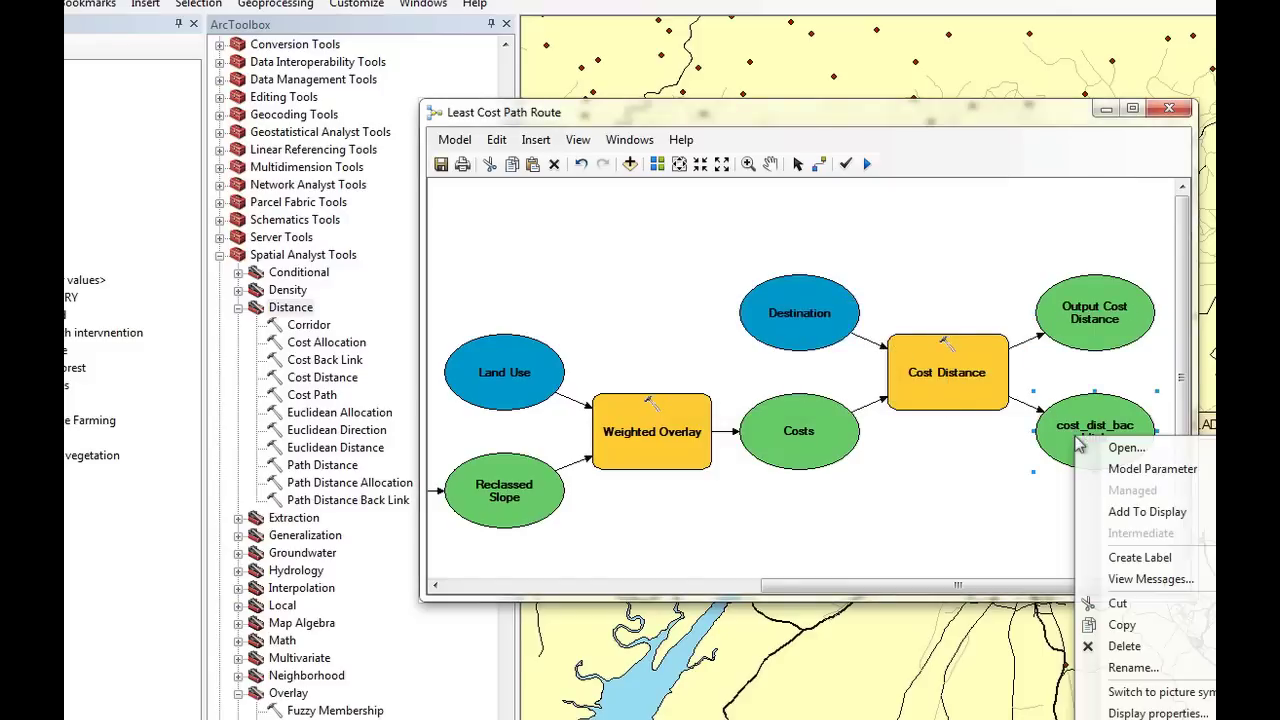
{"action": "left_click", "coordinate": [1143, 668]}
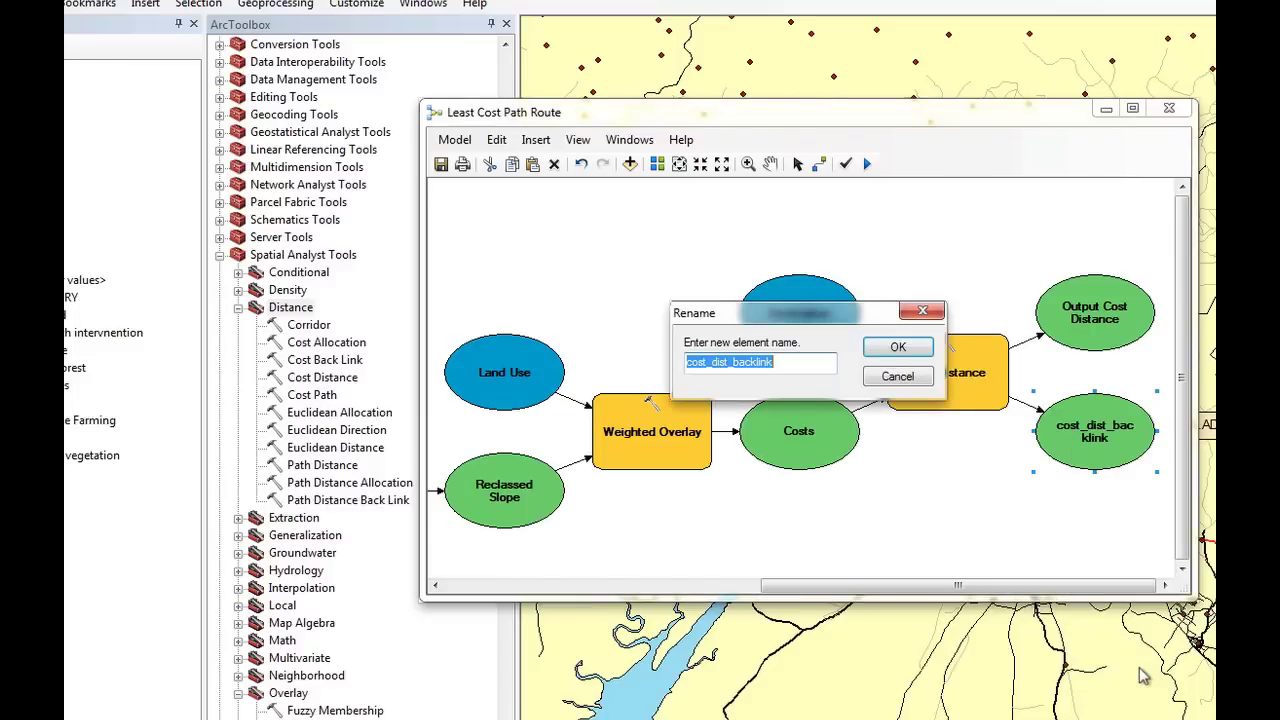
{"action": "type", "text": "Output B"}
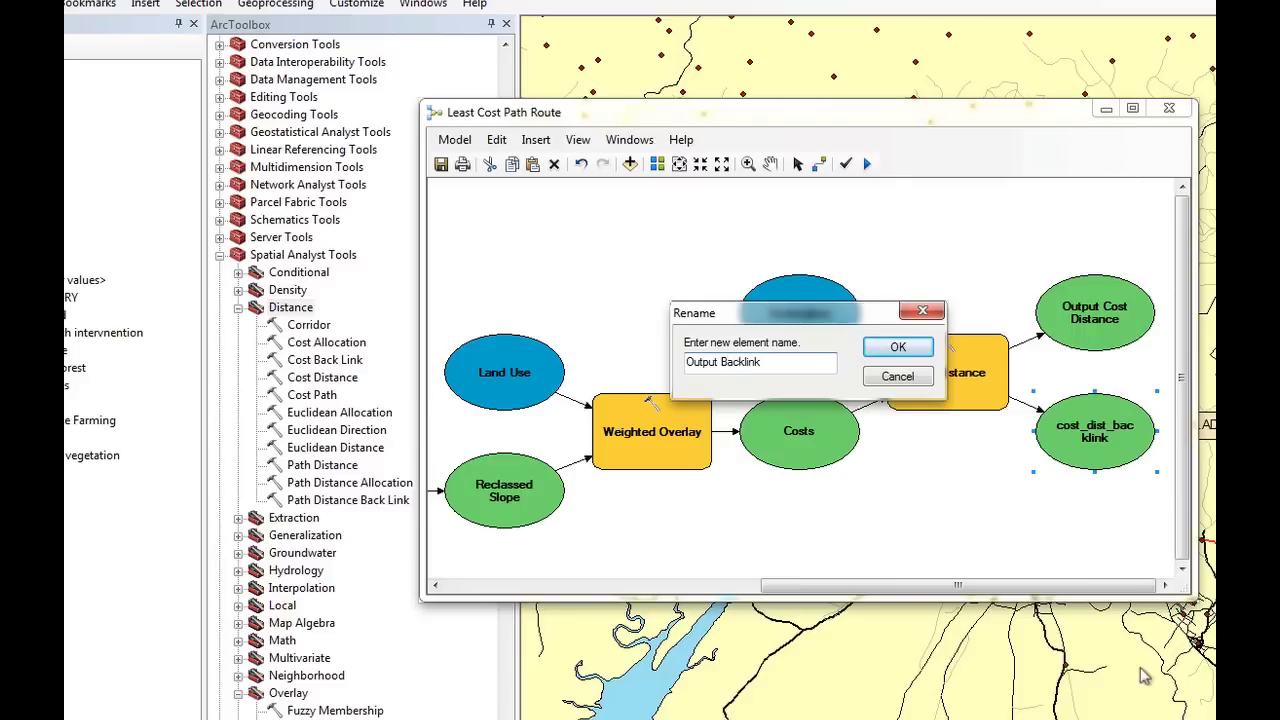
{"action": "left_click", "coordinate": [898, 348]}
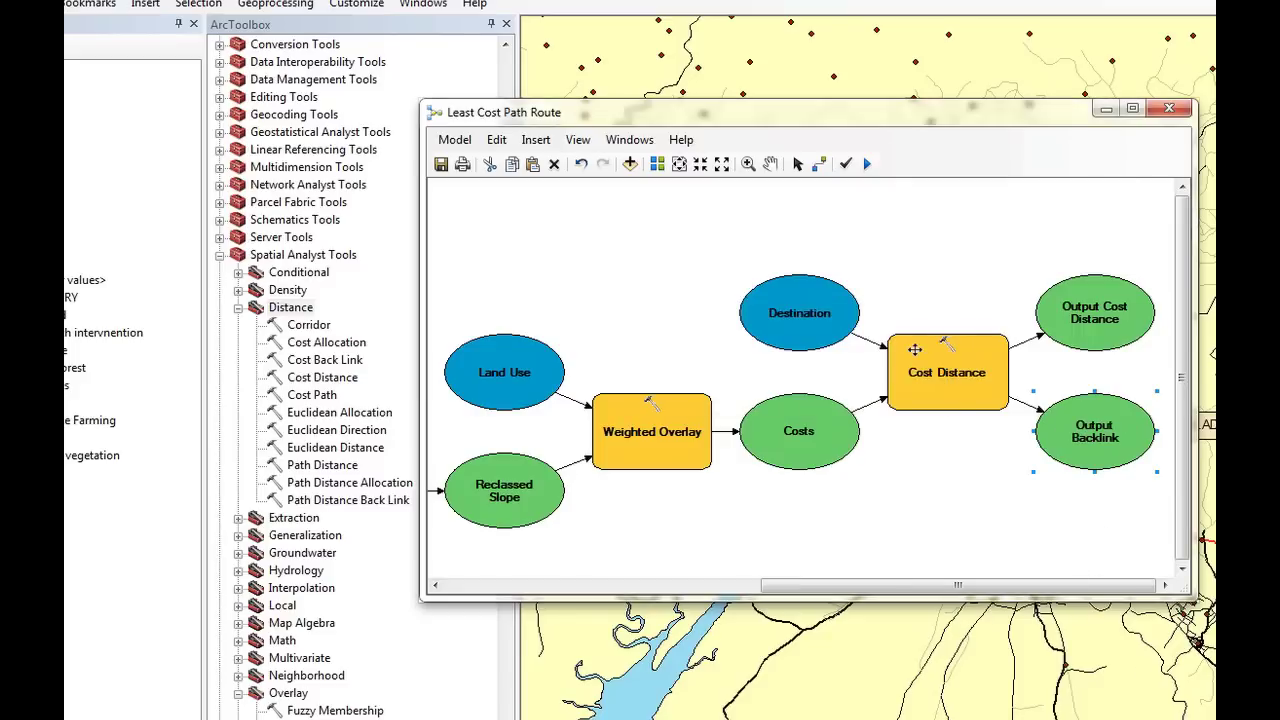
{"action": "left_click", "coordinate": [952, 288]}
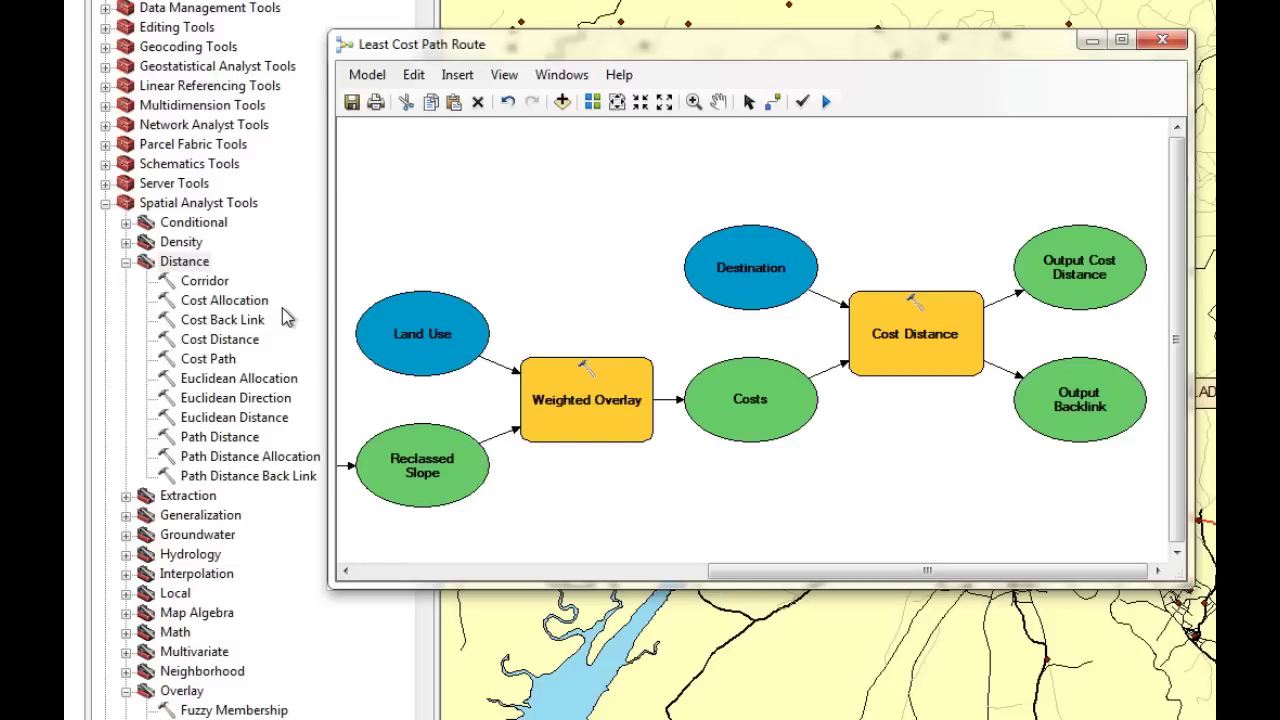
- Add the Cost Path tool from the Distance toolset to the model, above the Output Cost Distance element
{"action": "left_click", "coordinate": [224, 362]}
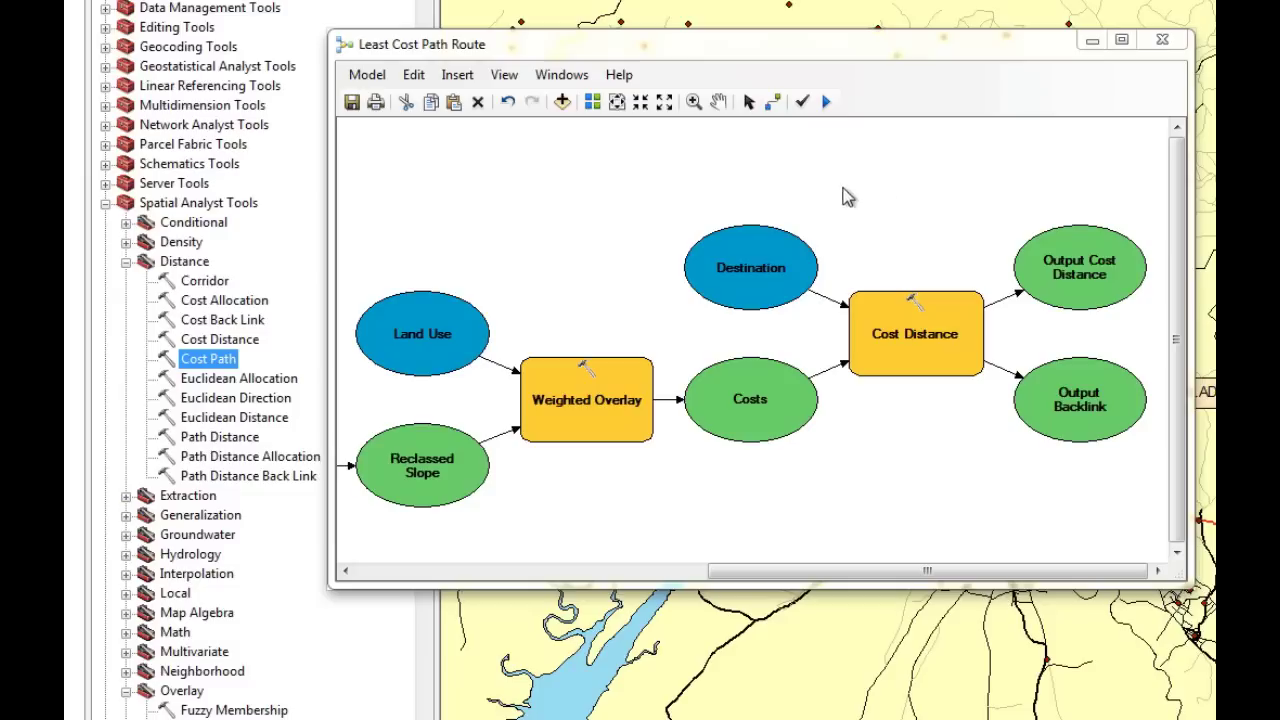
{"action": "left_click_drag", "start_coordinate": [843, 197], "coordinate": [1089, 183]}
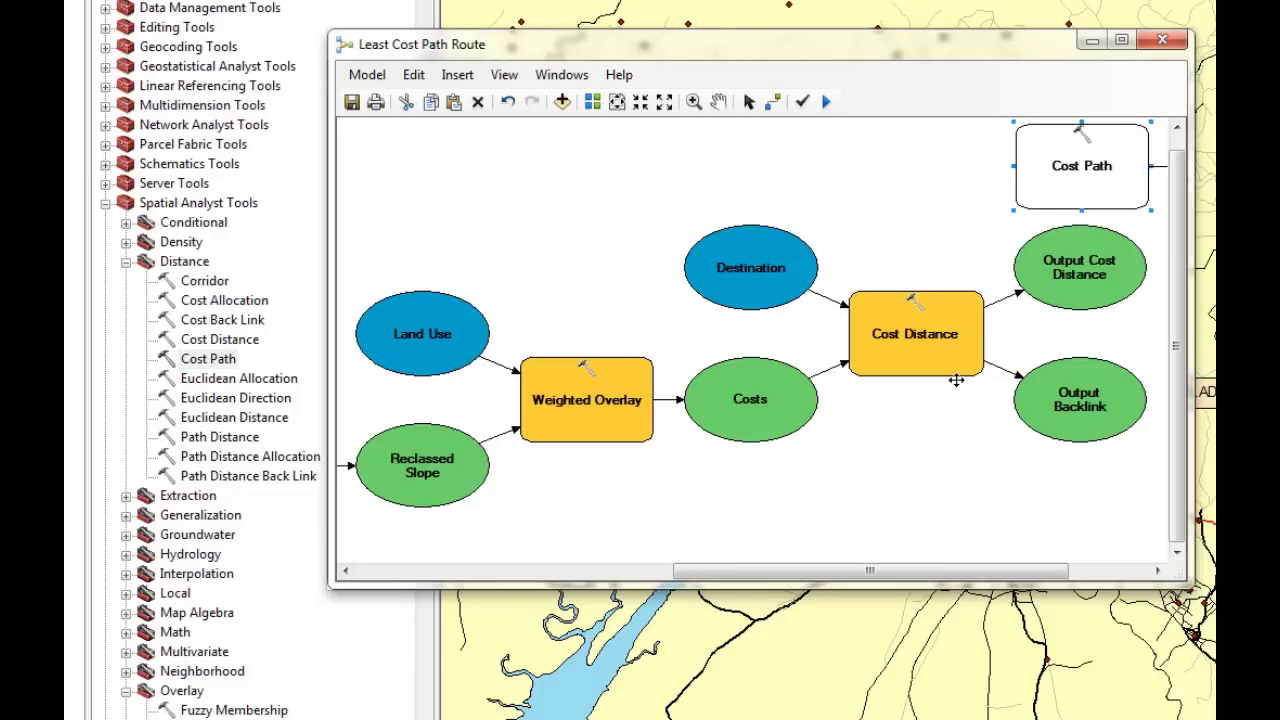
{"action": "left_click", "coordinate": [1120, 574]}
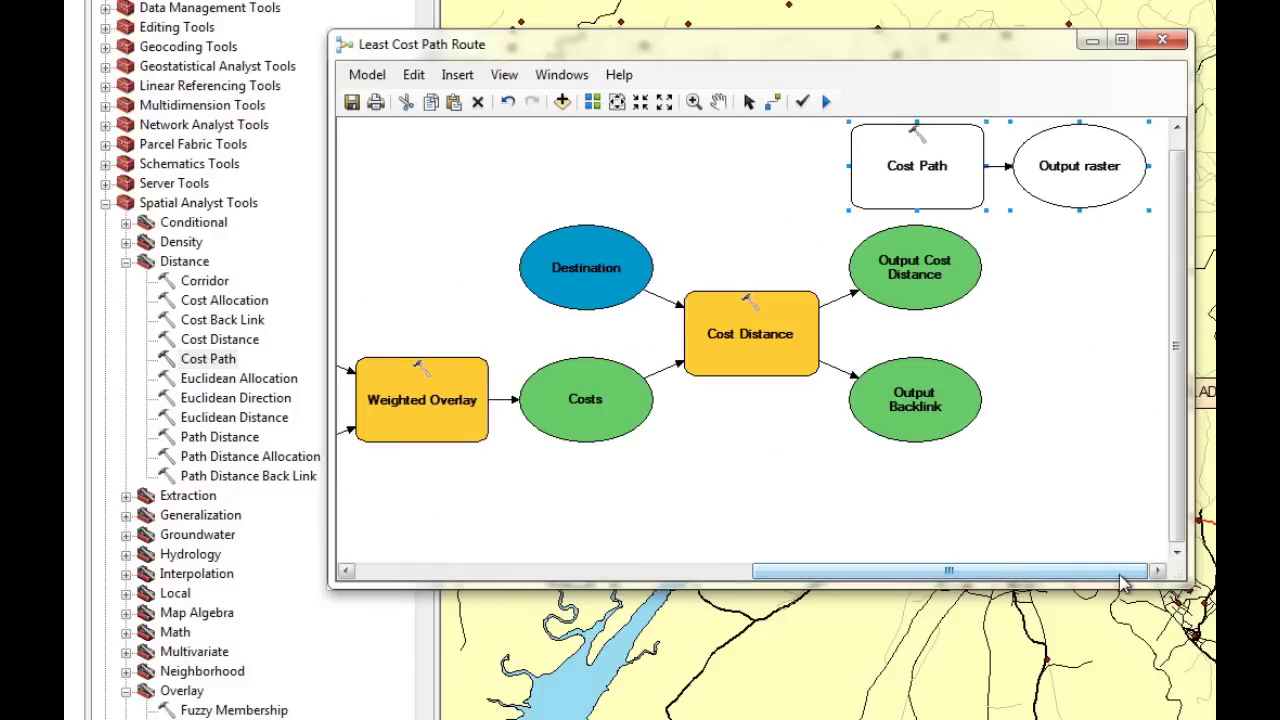
- Set the Cost Path tool's destination data to Origin, with OBJECTID as the destination field
{"action": "double_click", "coordinate": [925, 170]}
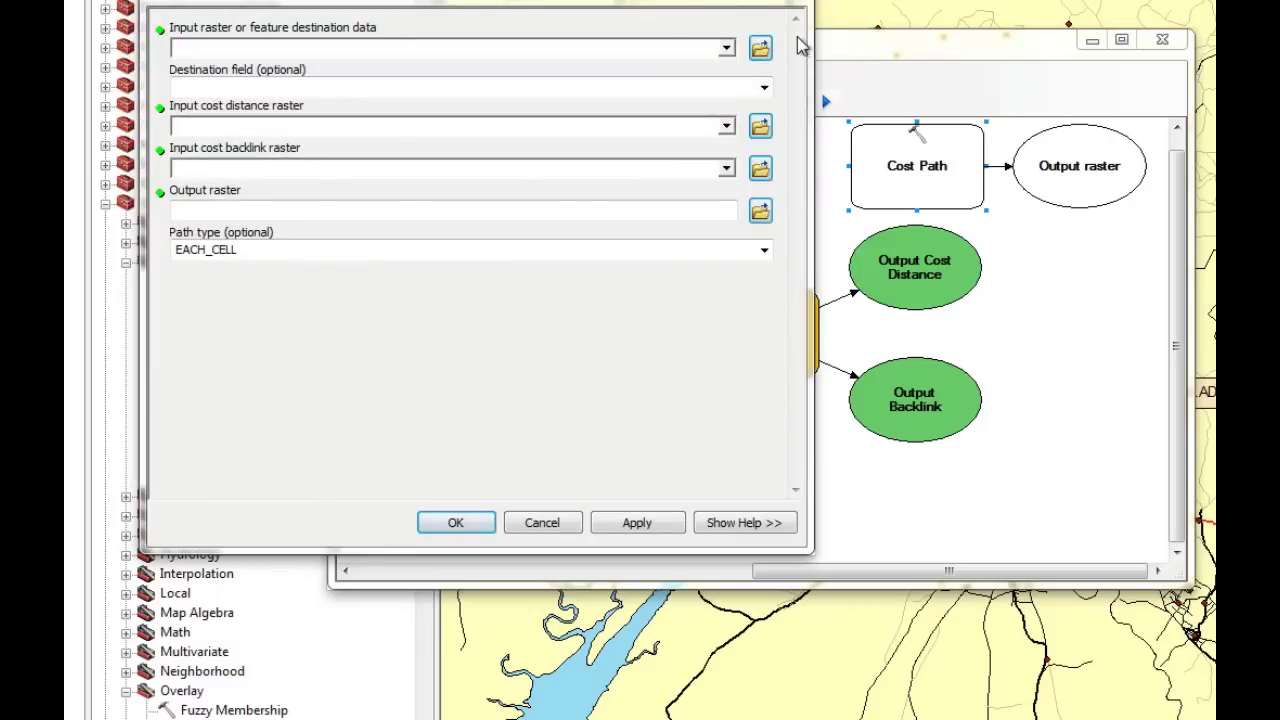
{"action": "left_click", "coordinate": [727, 48]}
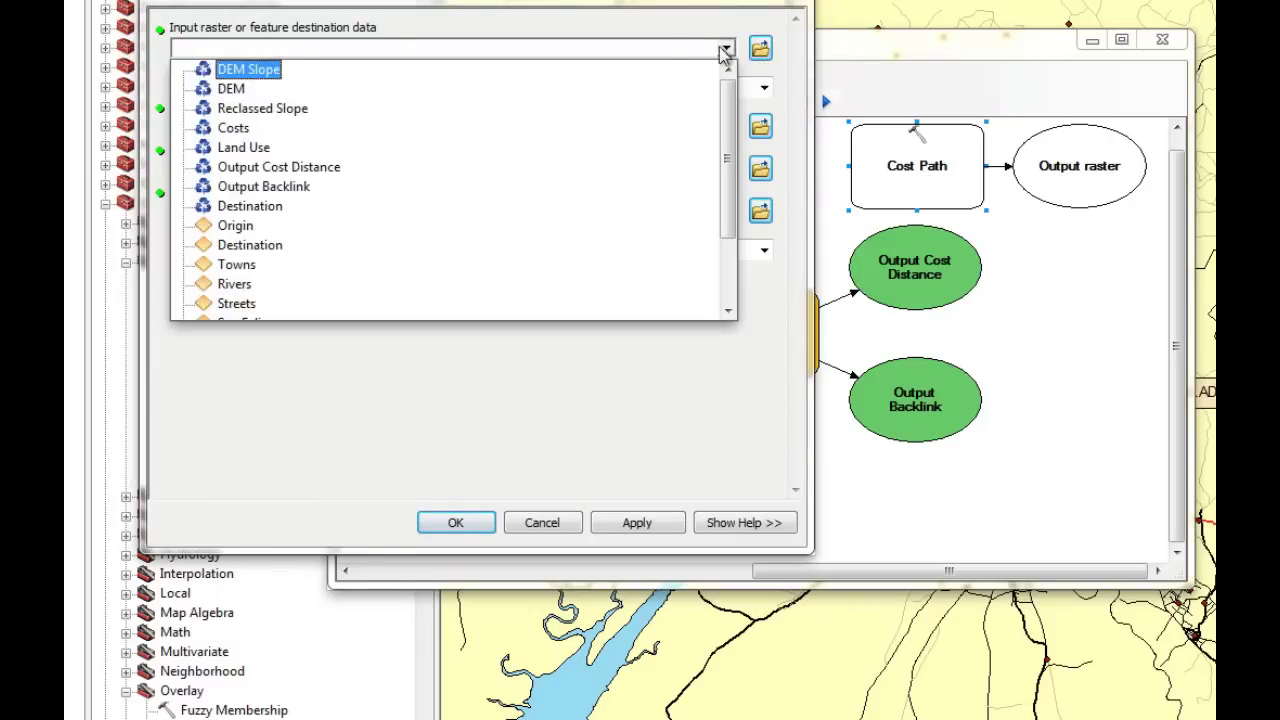
{"action": "left_click", "coordinate": [252, 228]}
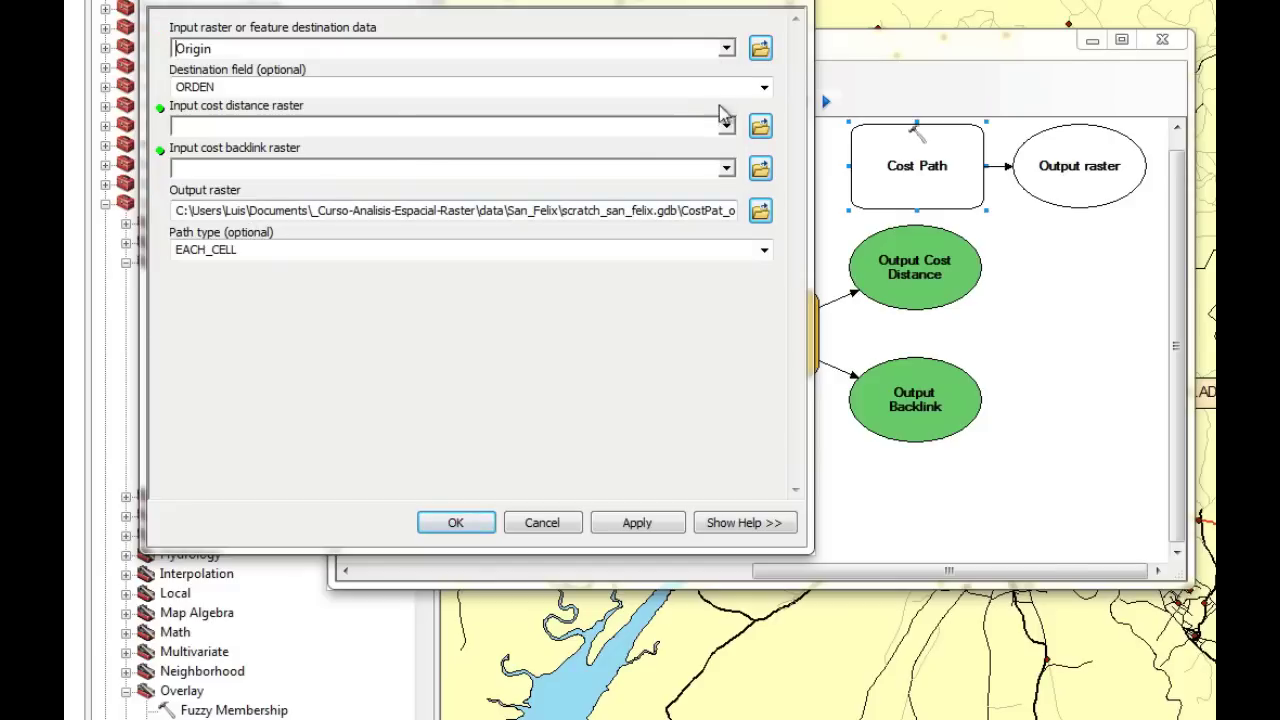
{"action": "left_click", "coordinate": [763, 88]}
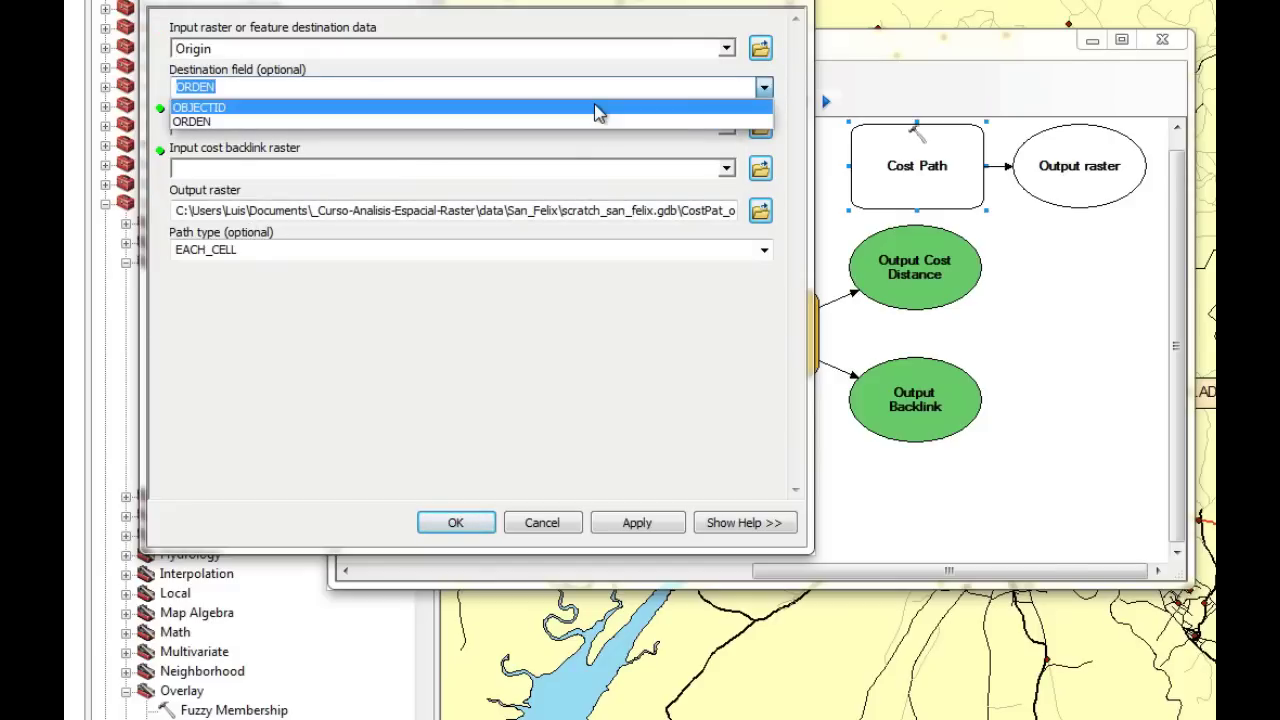
{"action": "left_click", "coordinate": [597, 109]}
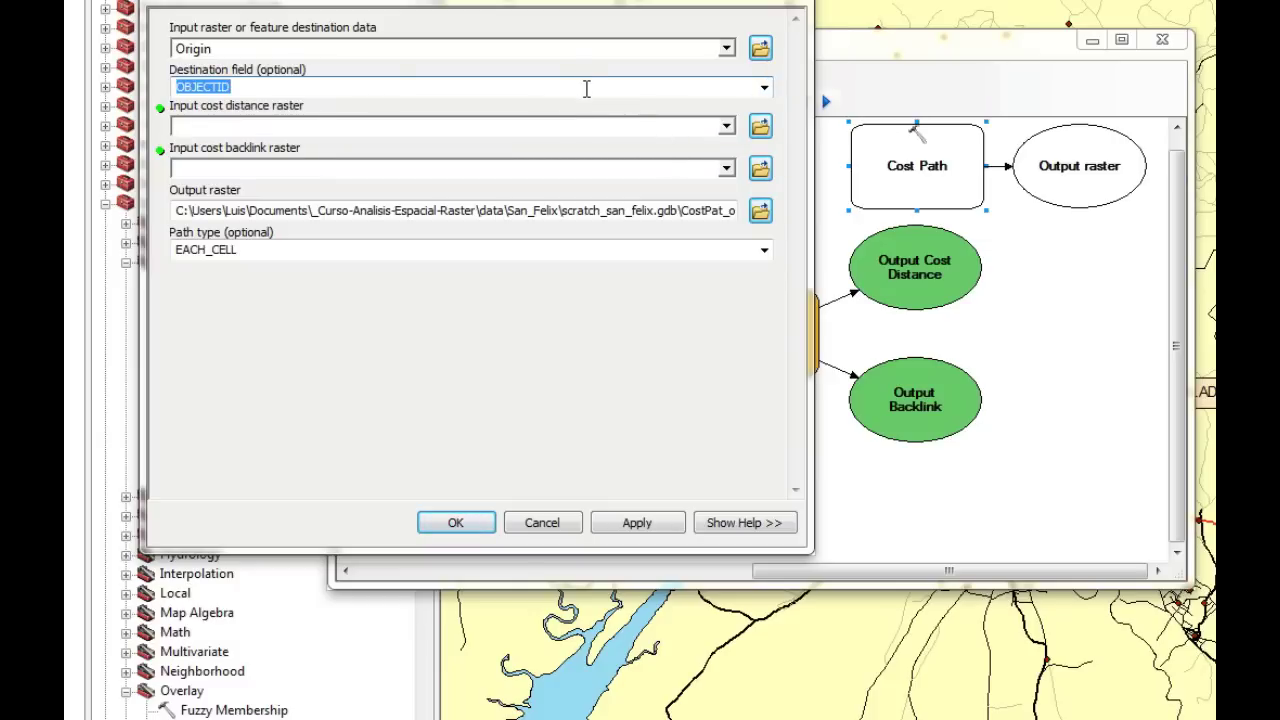
- Use Output Cost Distance as the cost distance raster and Output Backlink as the backlink raster, and accept the Cost Path parameters
{"action": "left_click", "coordinate": [727, 130]}
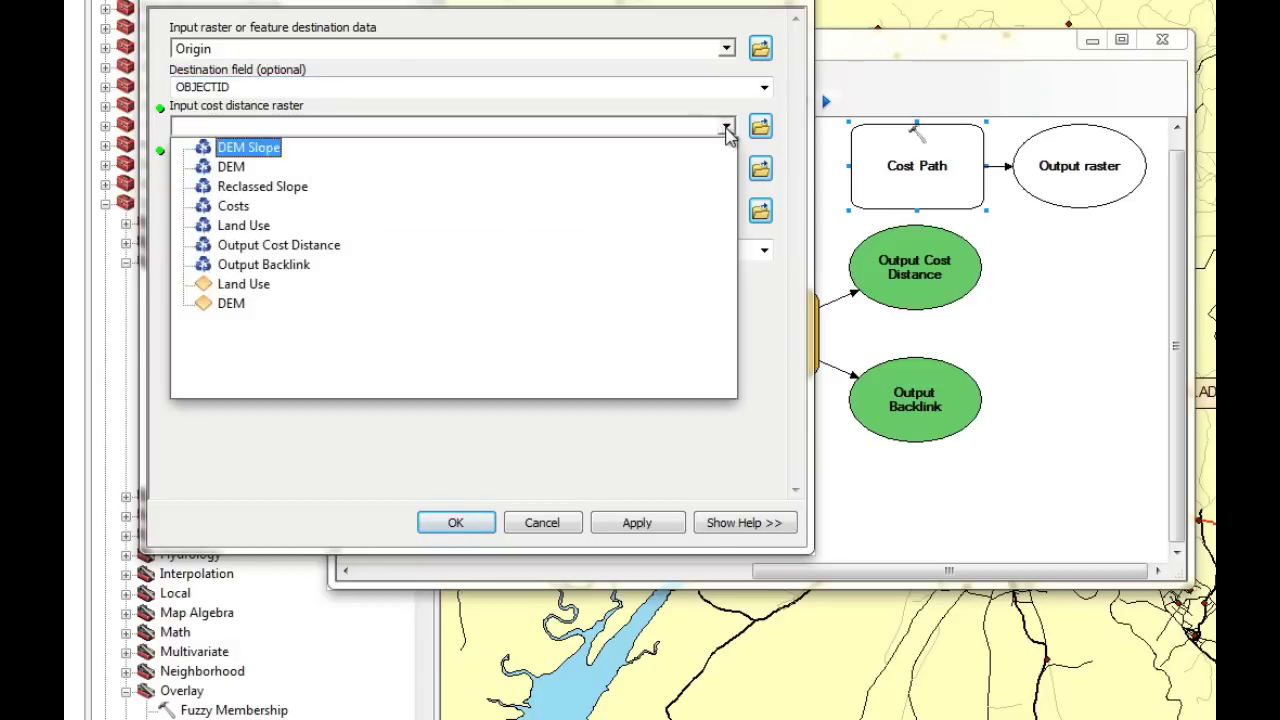
{"action": "left_click", "coordinate": [312, 247]}
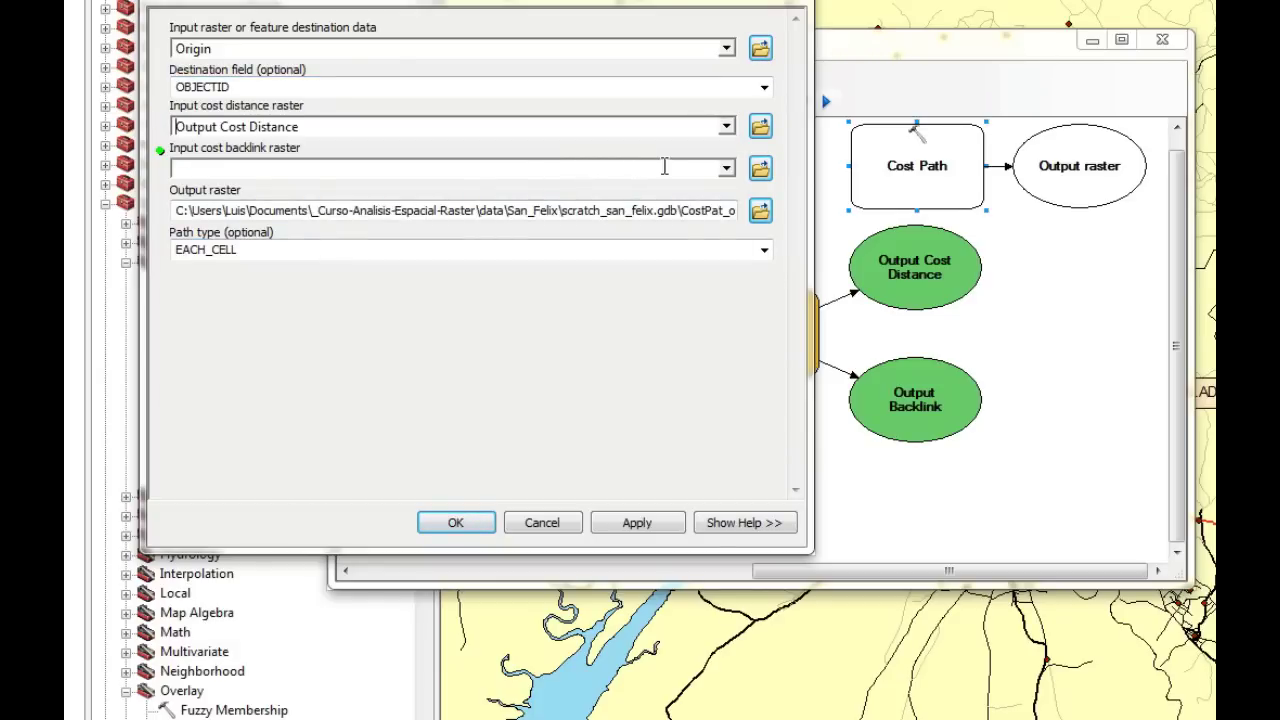
{"action": "left_click", "coordinate": [727, 169]}
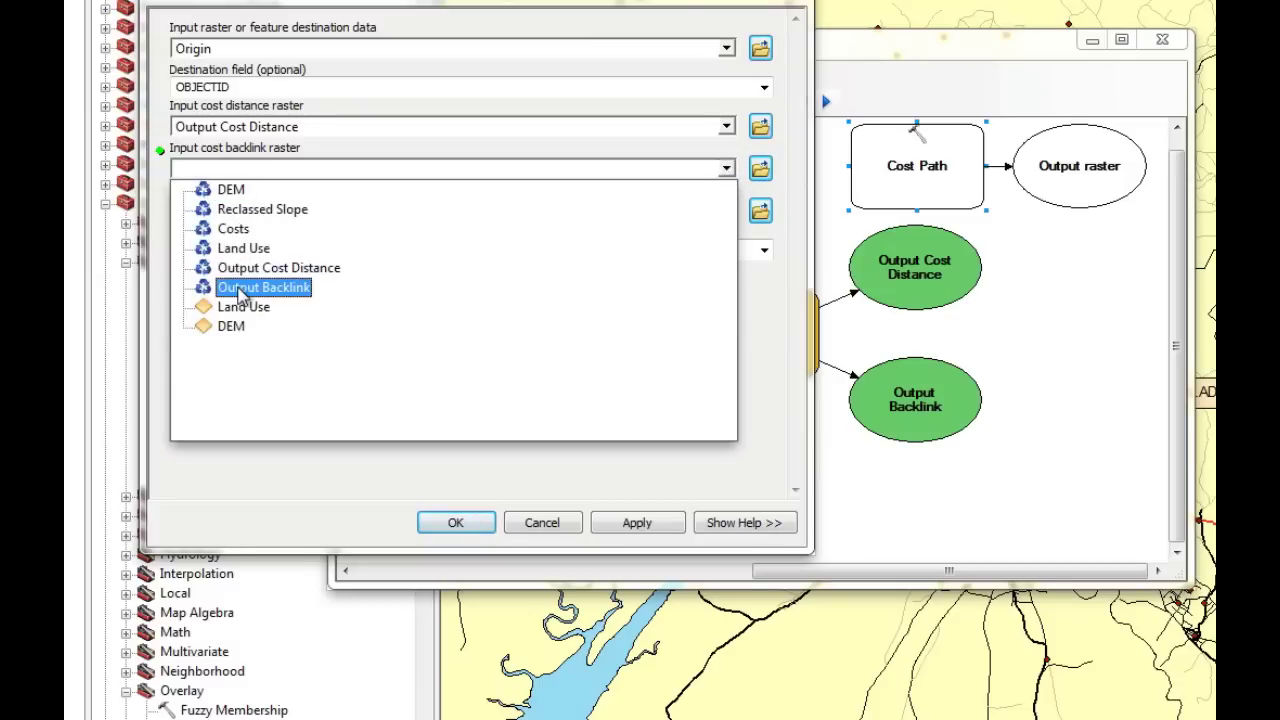
{"action": "left_click", "coordinate": [240, 289]}
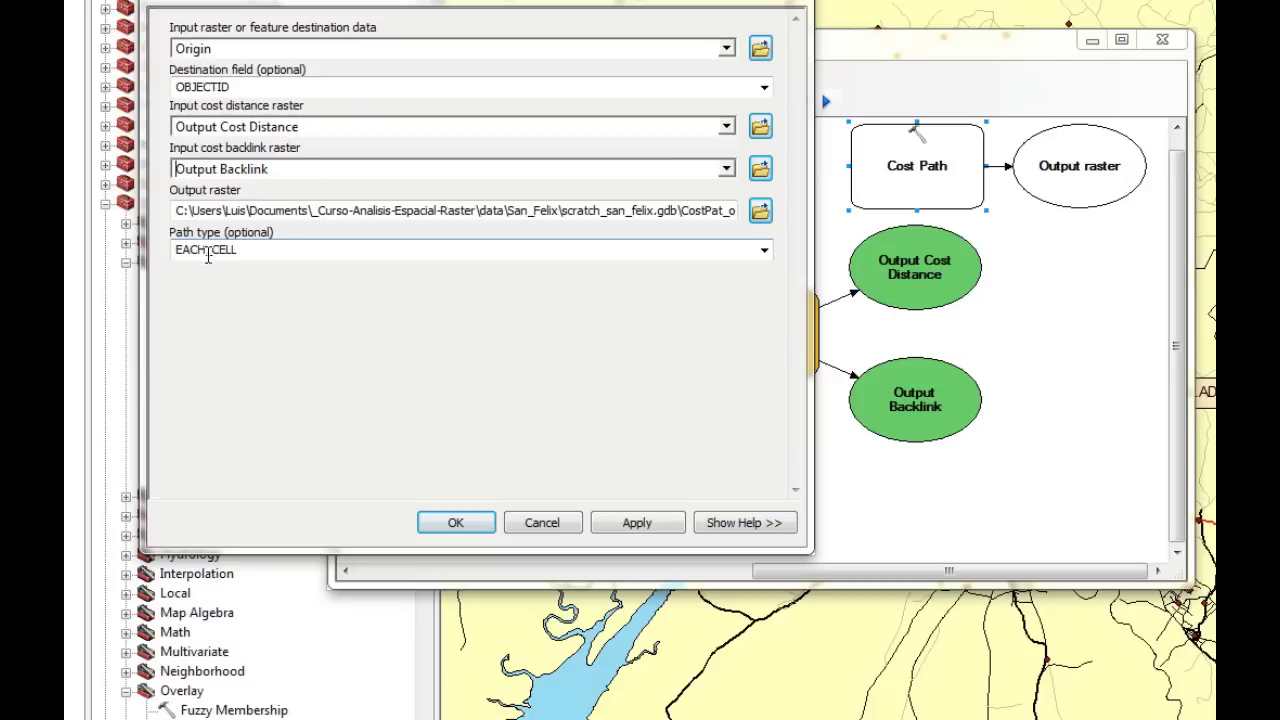
{"action": "left_click", "coordinate": [658, 522]}
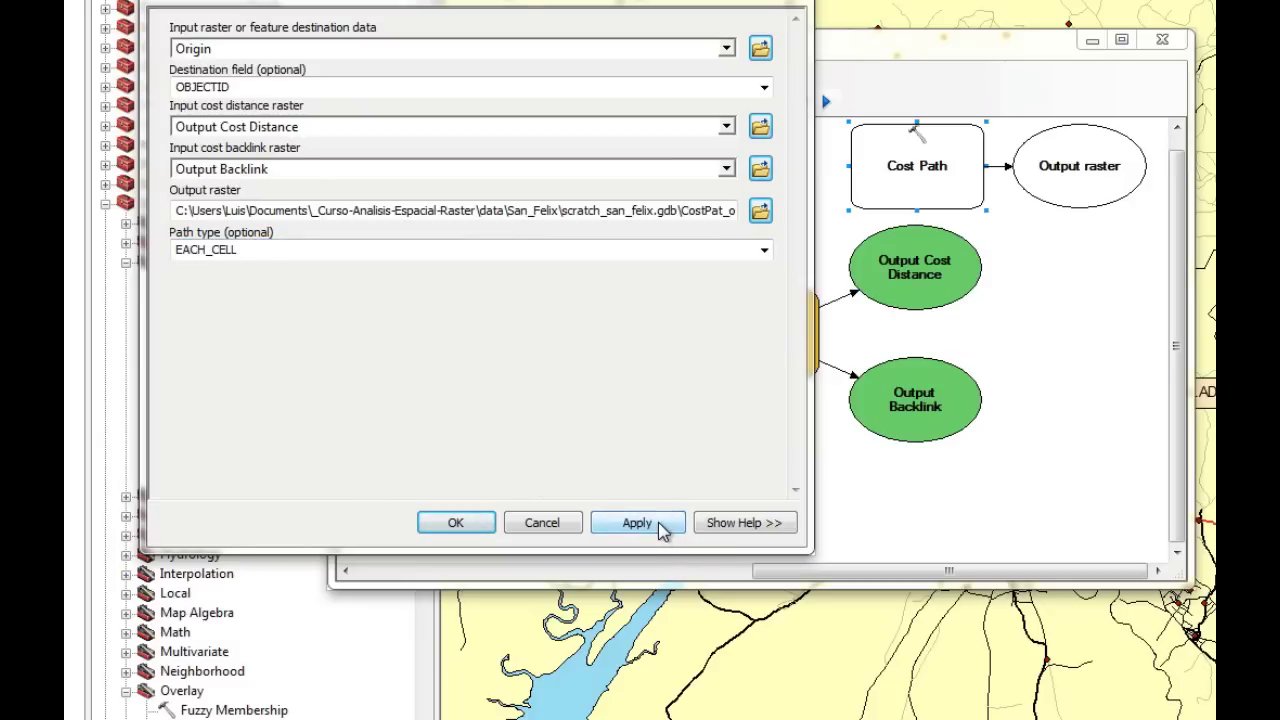
{"action": "left_click", "coordinate": [484, 524]}
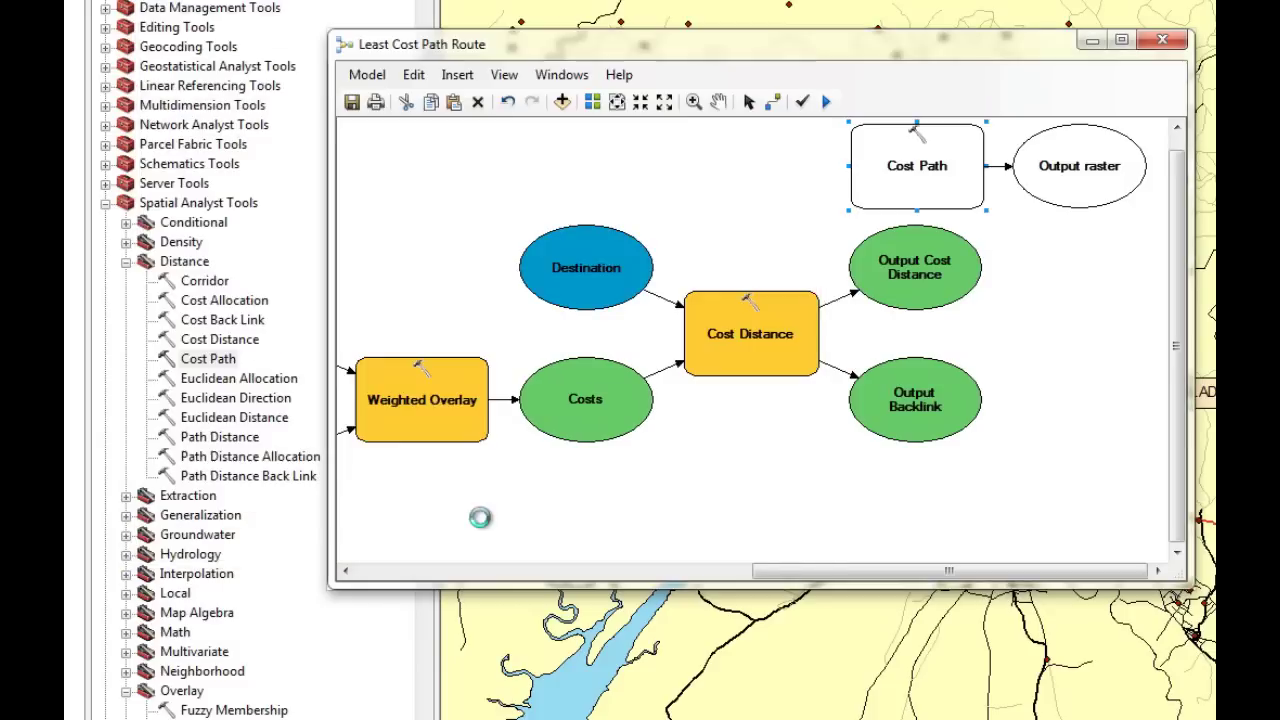
- Arrange the model with the automatic layout and rename the Cost Path tool's output raster as Least Cost Path
{"action": "left_click", "coordinate": [592, 101]}
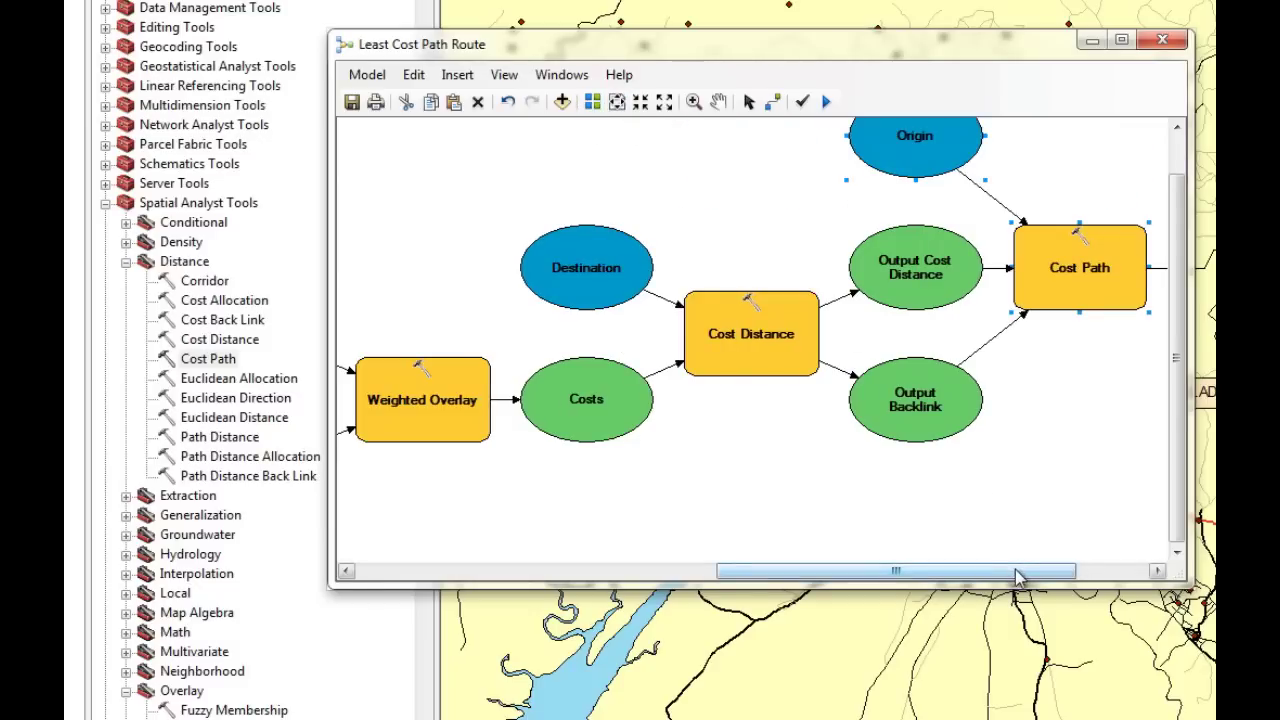
{"action": "left_click_drag", "start_coordinate": [1022, 572], "coordinate": [1170, 578]}
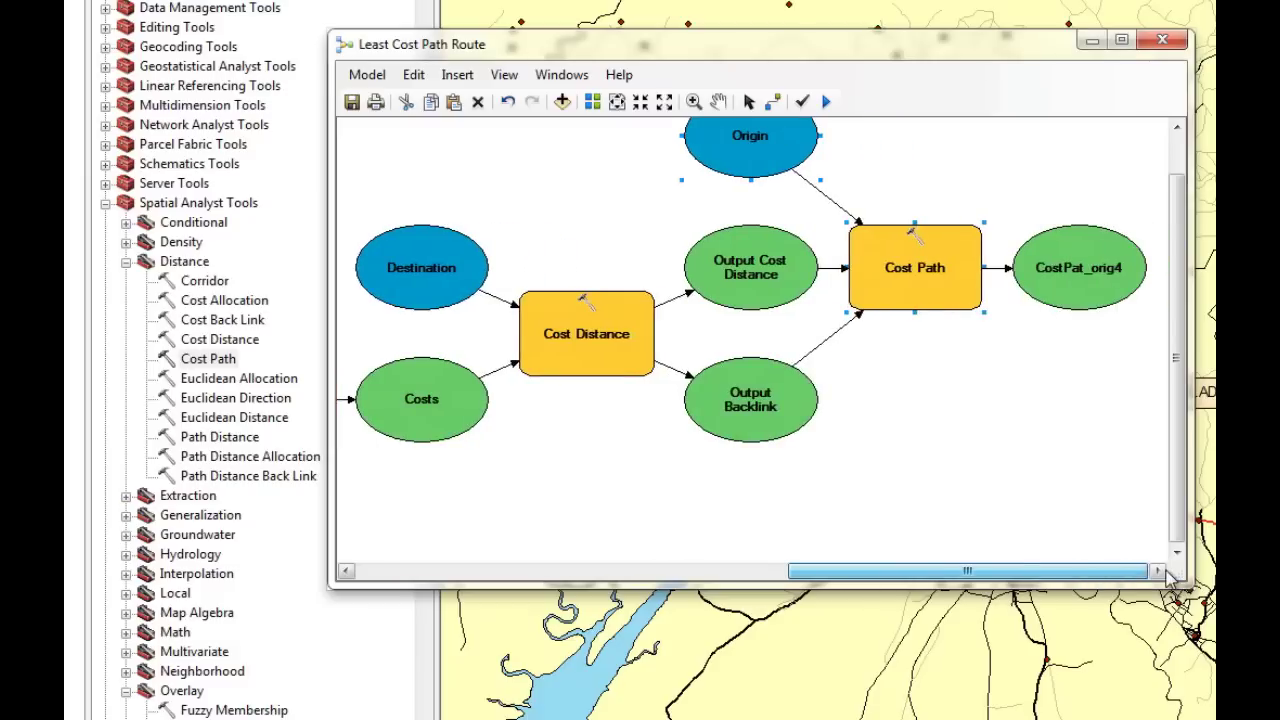
{"action": "right_click", "coordinate": [1055, 270]}
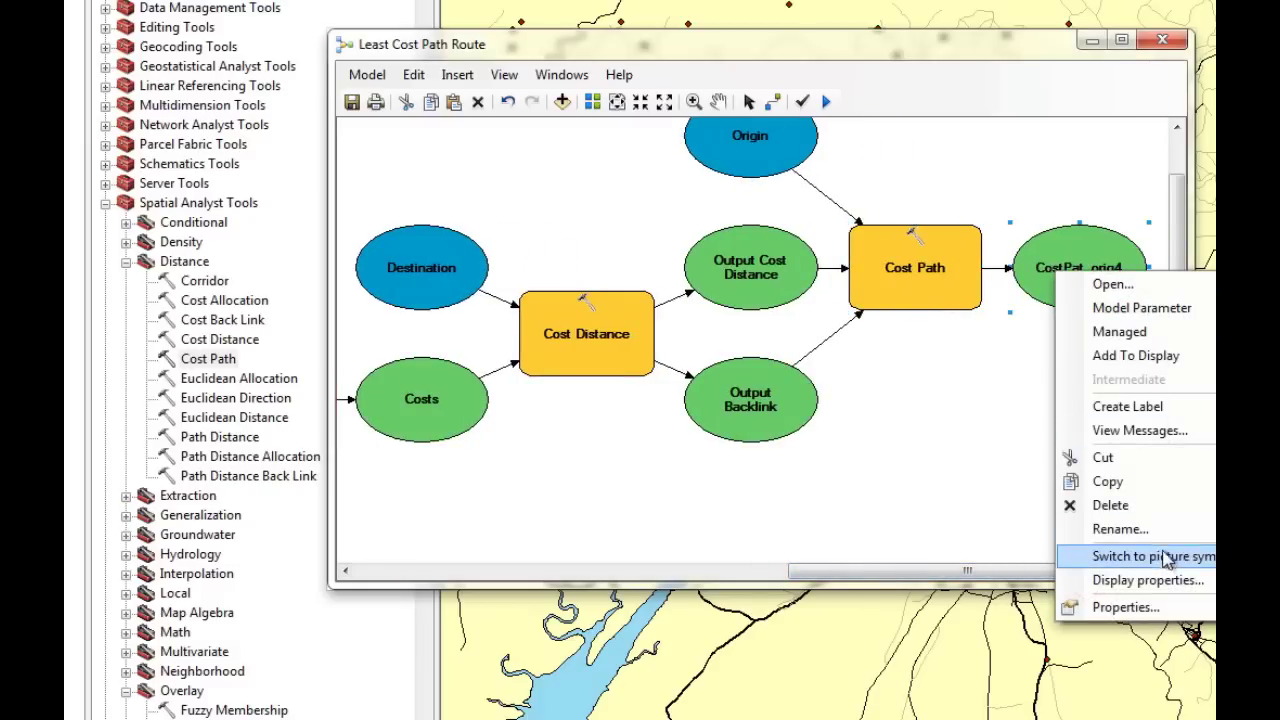
{"action": "left_click", "coordinate": [1147, 530]}
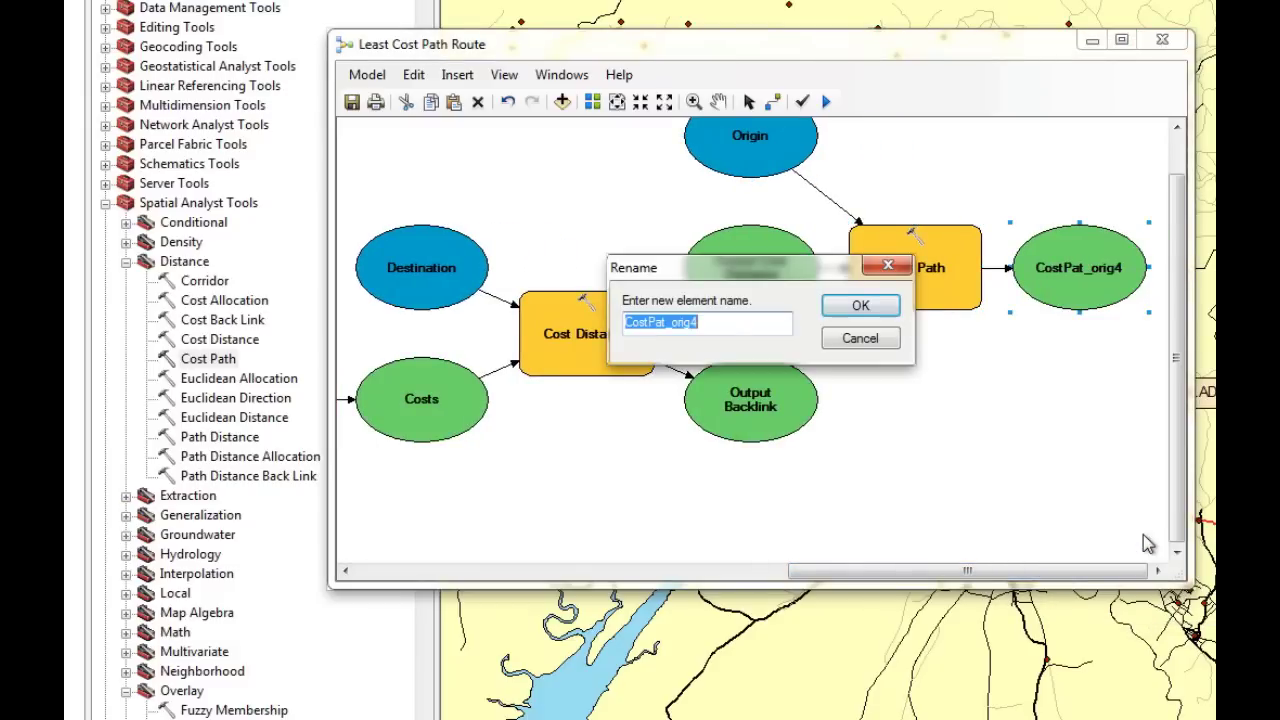
{"action": "type", "text": "Least"}
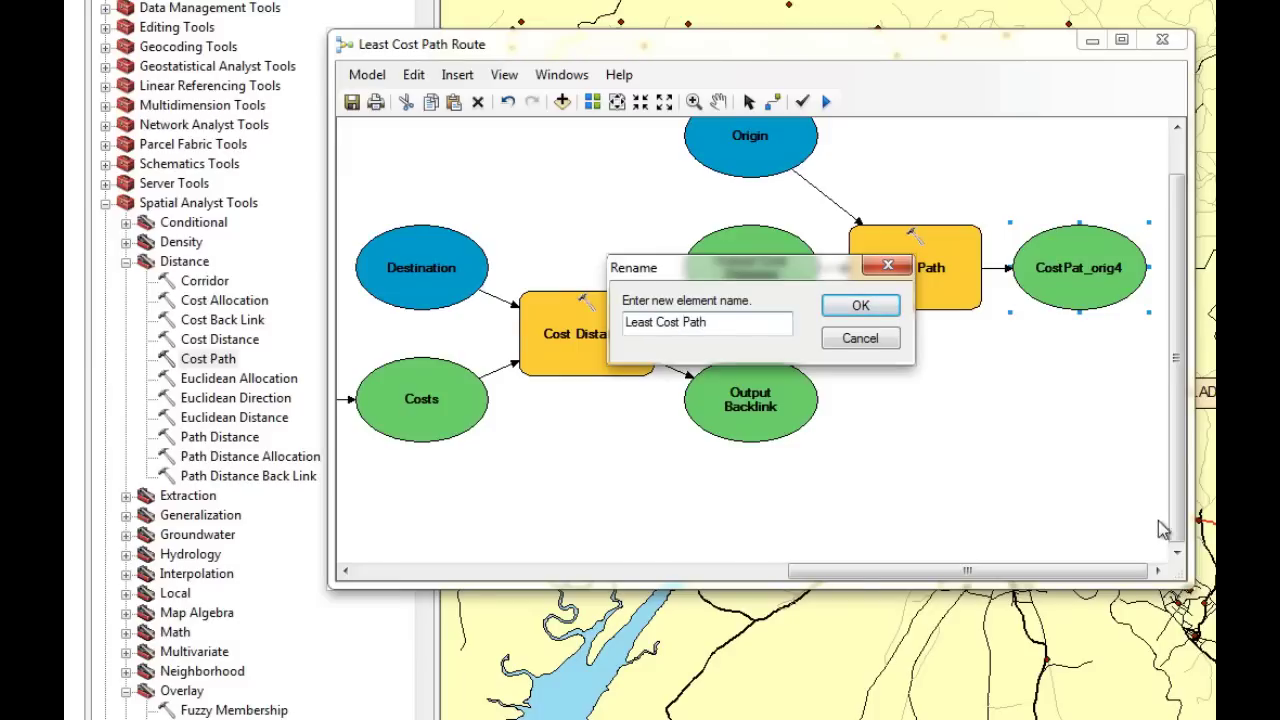
{"action": "left_click", "coordinate": [875, 310]}
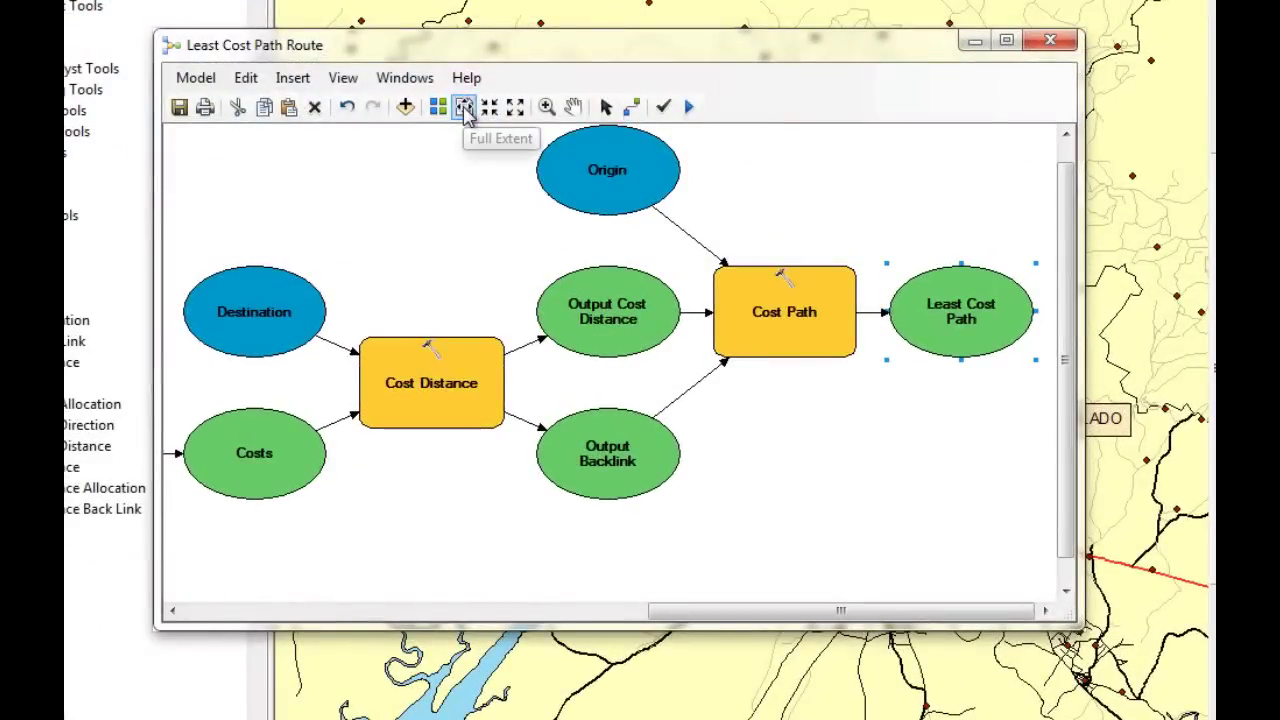
- Show the full extent of the model, run it through the Cost Path tool, and dismiss the completed run report
{"action": "left_click", "coordinate": [465, 108]}
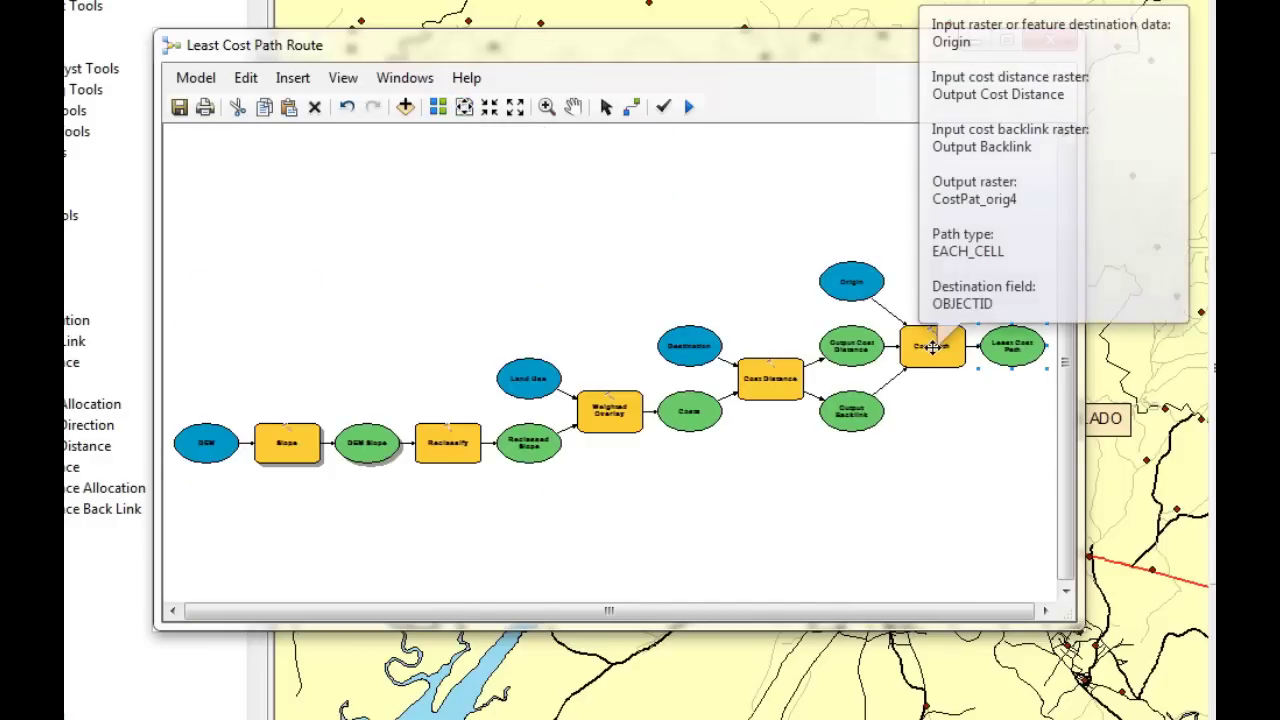
{"action": "left_click", "coordinate": [930, 348]}
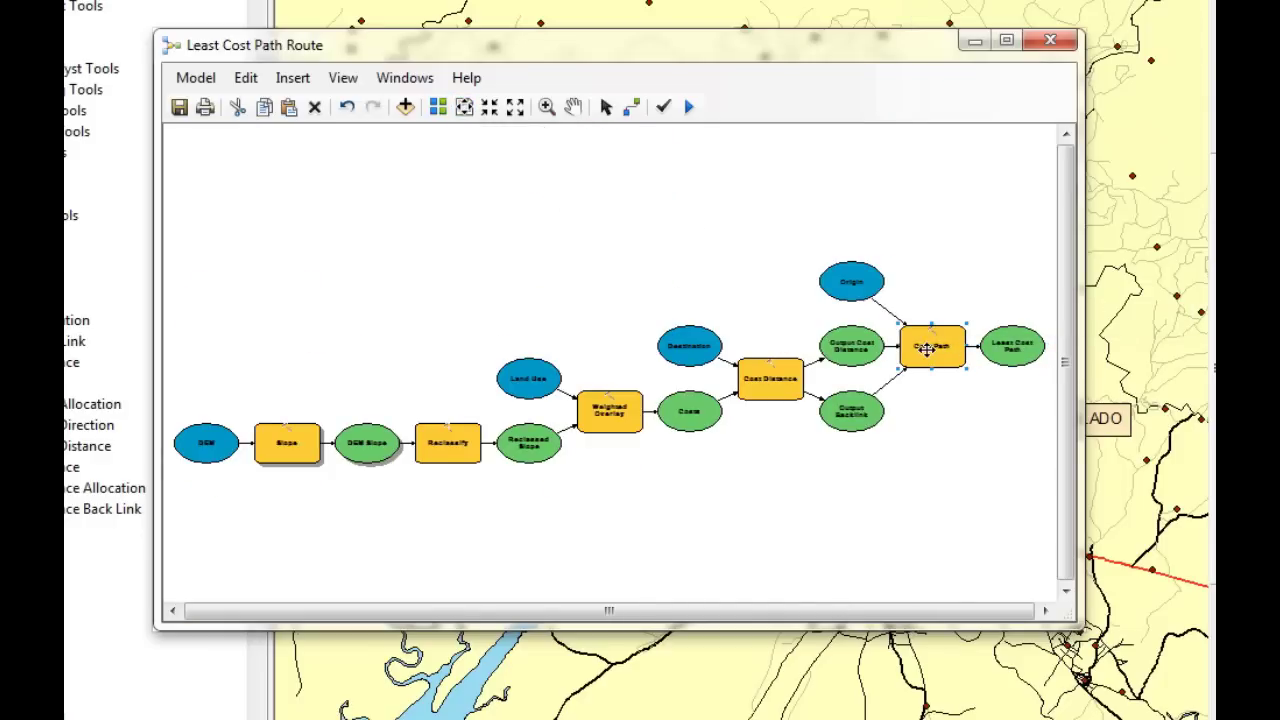
{"action": "right_click", "coordinate": [930, 348]}
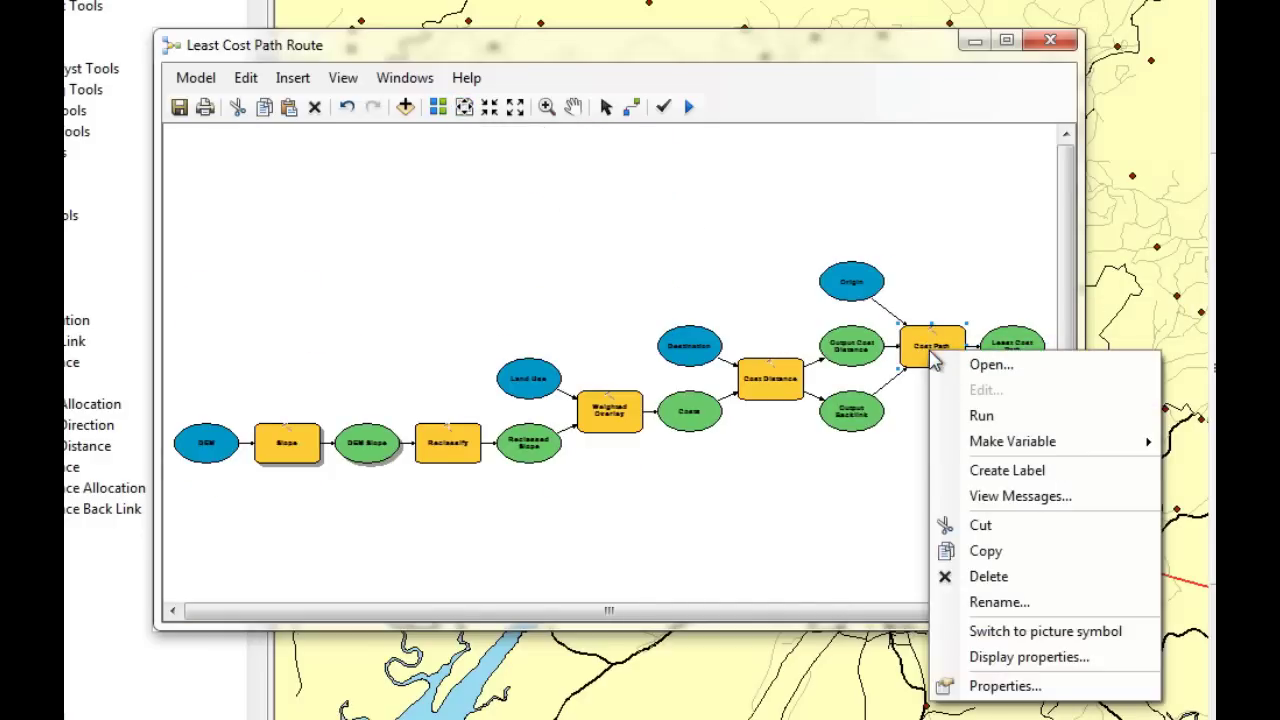
{"action": "left_click", "coordinate": [978, 416]}
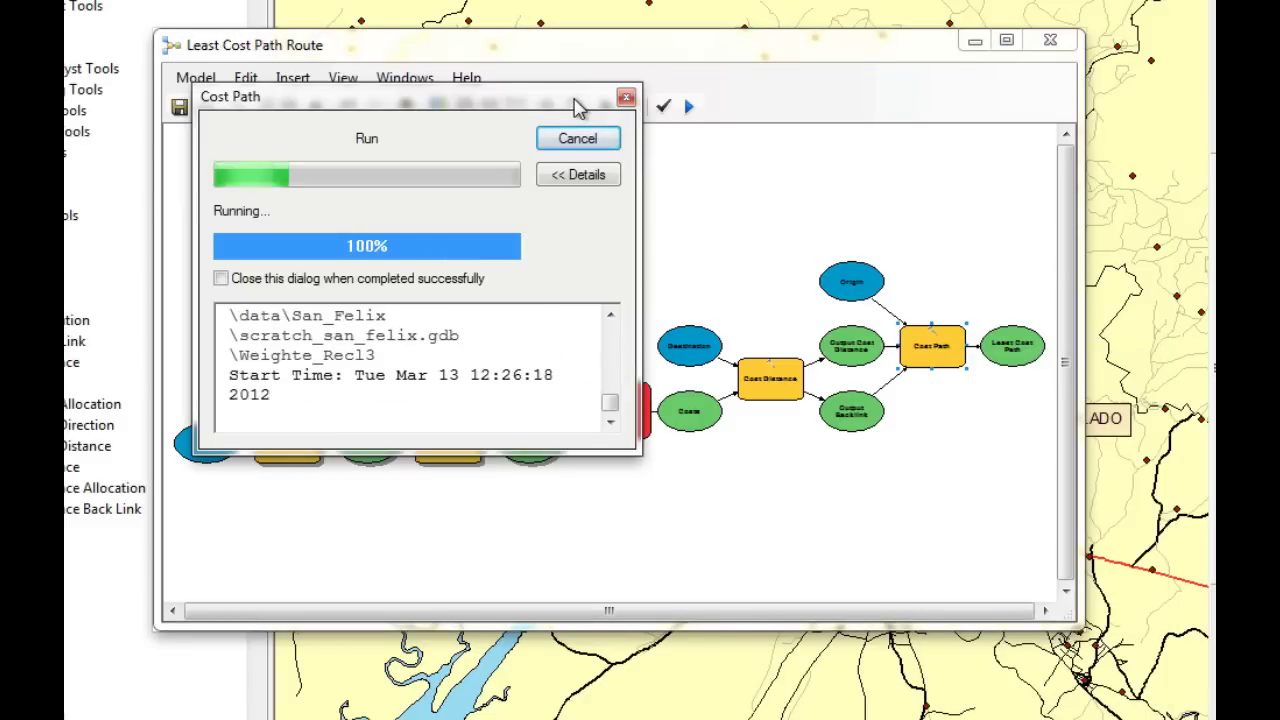
{"action": "left_click_drag", "start_coordinate": [575, 100], "coordinate": [561, 22]}
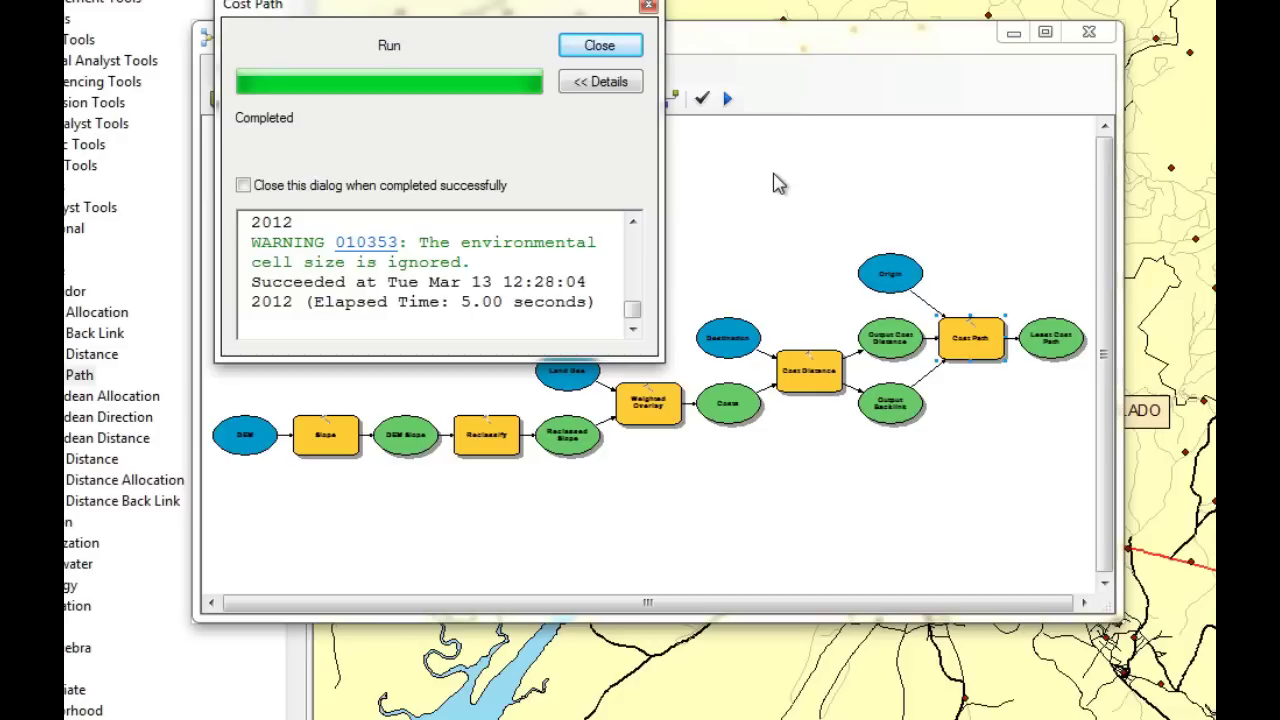
{"action": "left_click", "coordinate": [618, 55]}
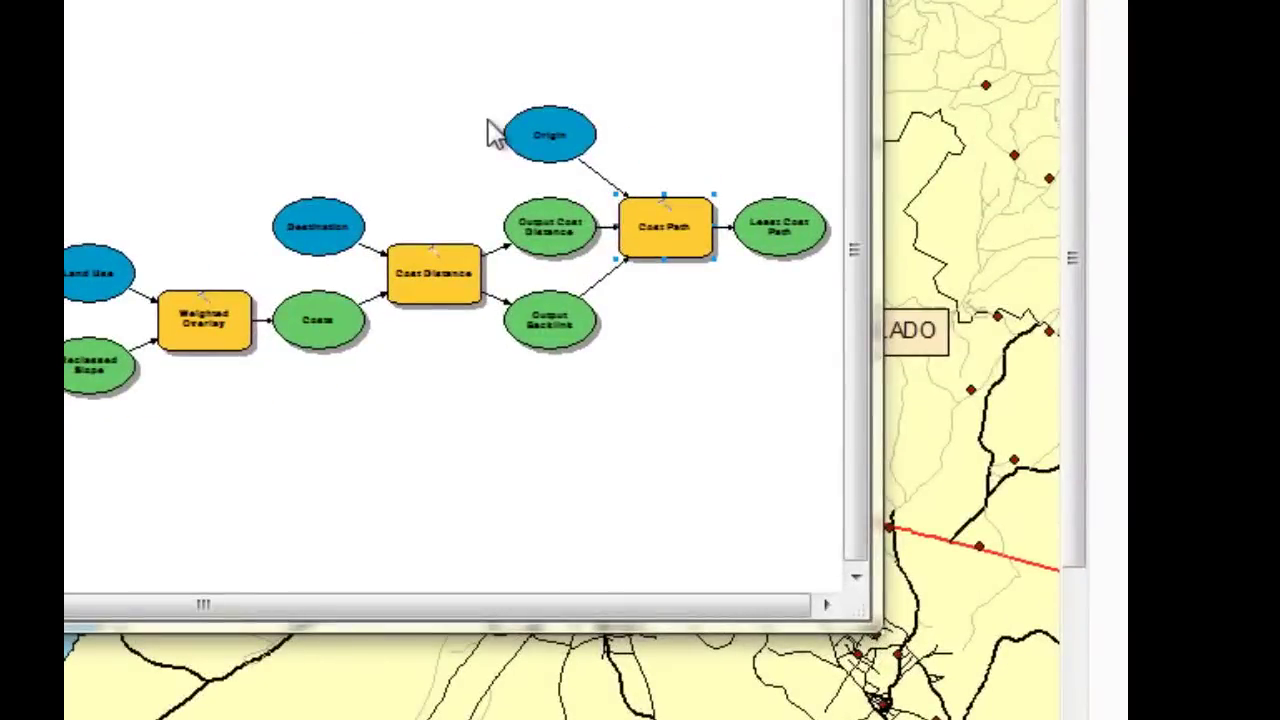
- Add the Least Cost Path output to the map display, minimize the model window, and move the new layer above Origin in the layer order
{"action": "left_click", "coordinate": [779, 234]}
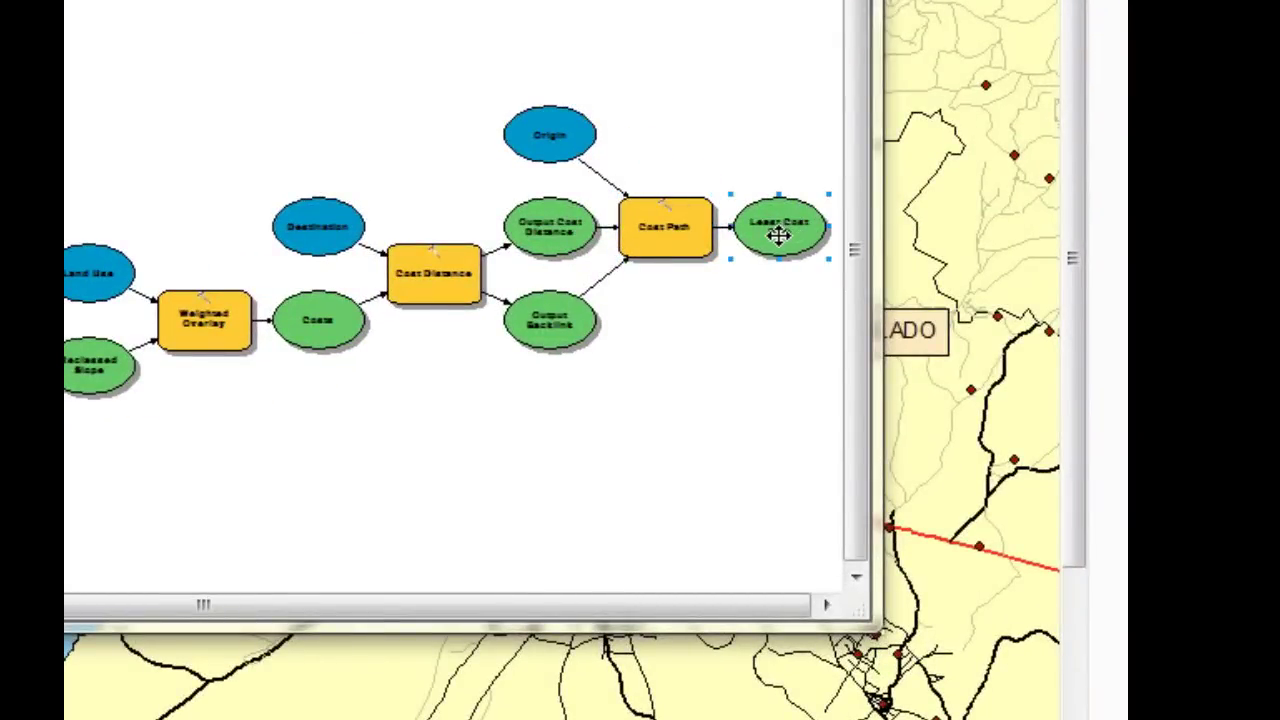
{"action": "right_click", "coordinate": [779, 235]}
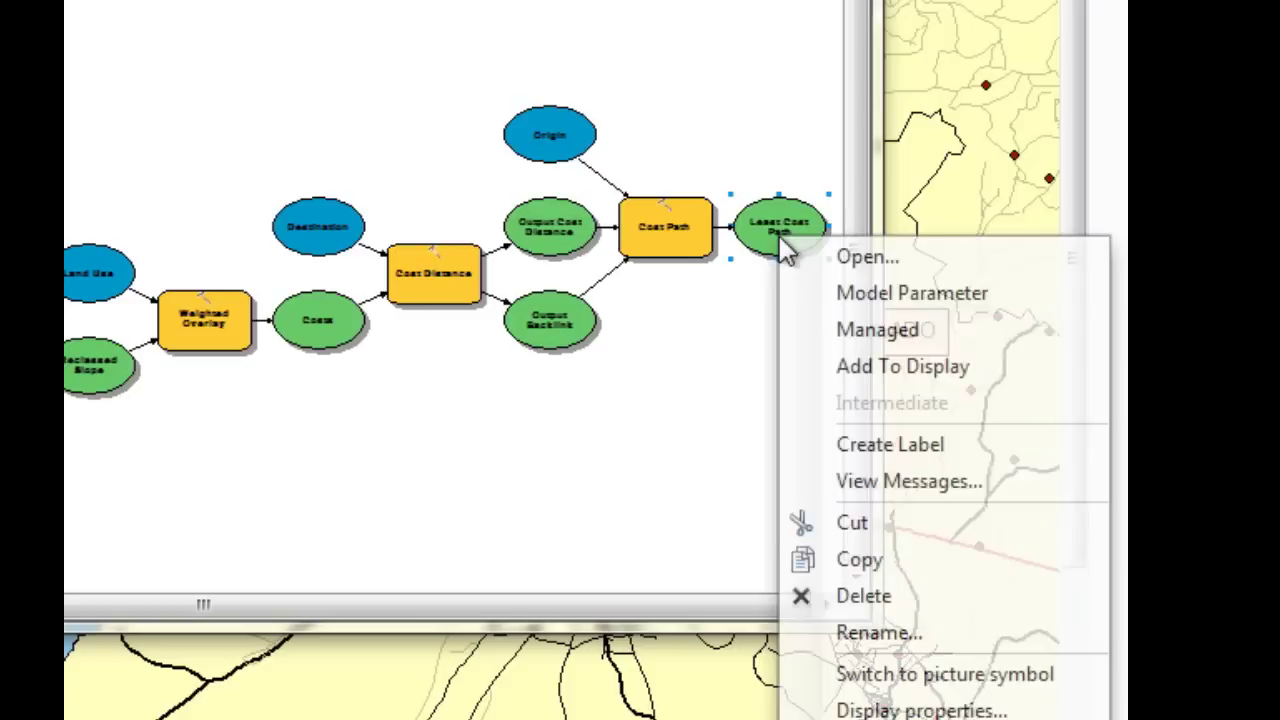
{"action": "left_click", "coordinate": [872, 365]}
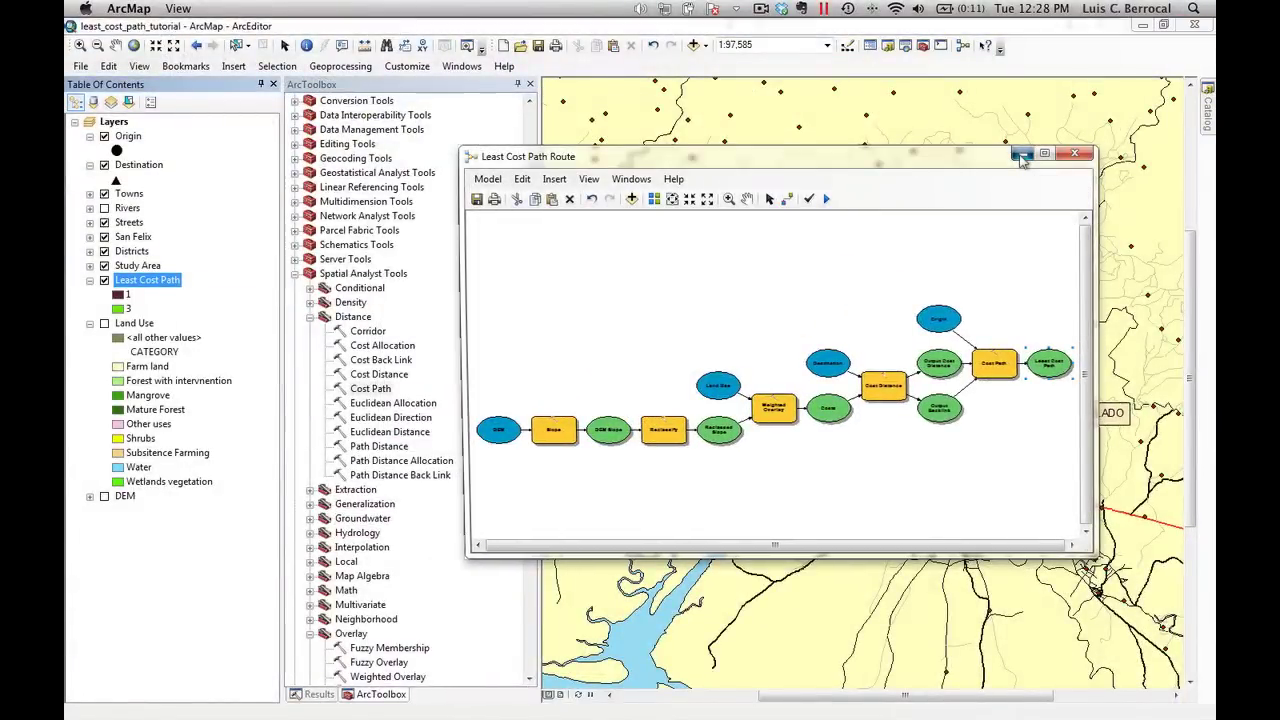
{"action": "left_click", "coordinate": [1020, 155]}
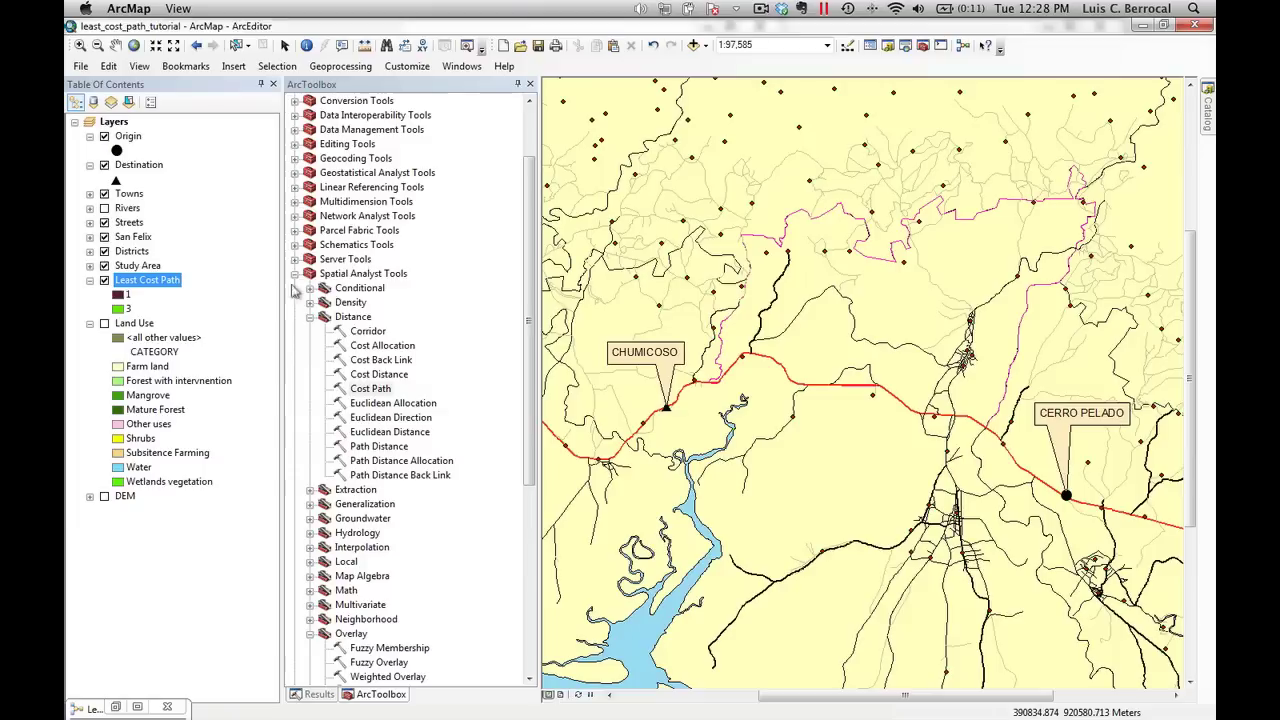
{"action": "left_click_drag", "start_coordinate": [165, 285], "coordinate": [184, 142]}
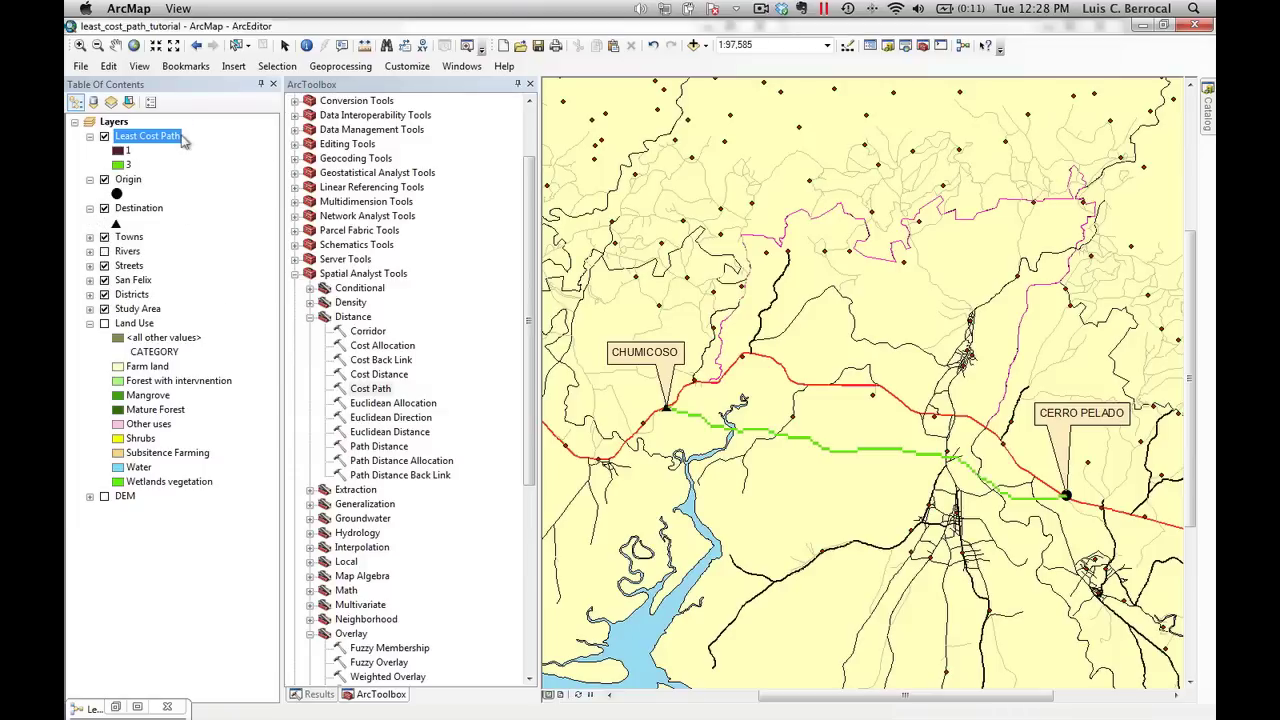